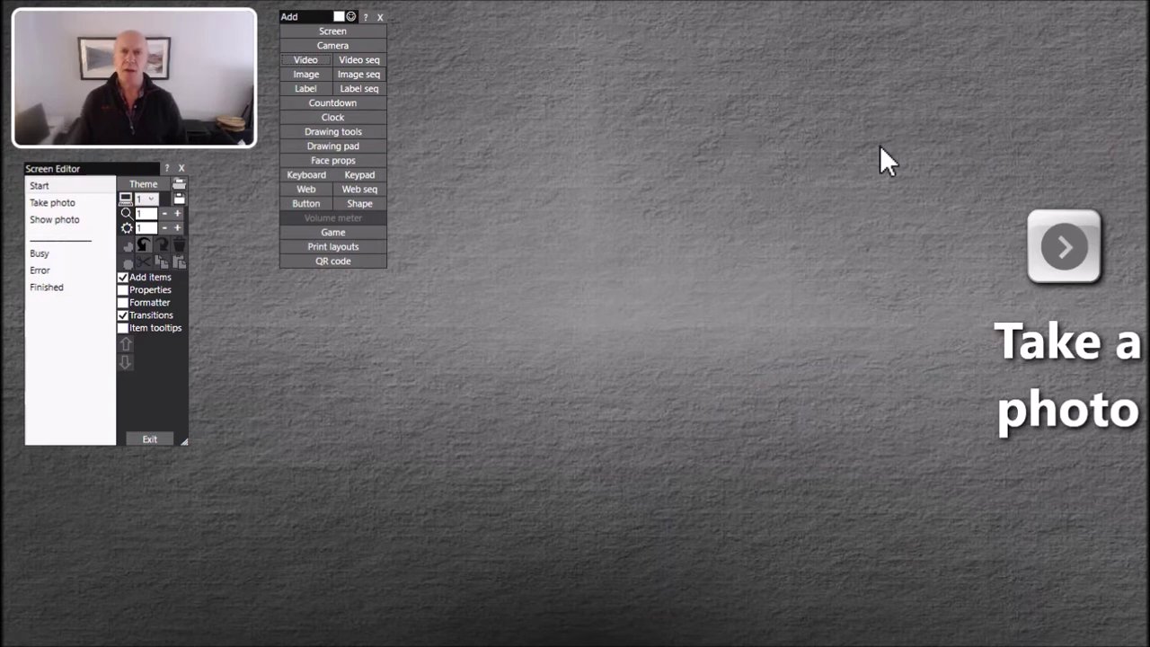
- Look through the template's Take photo, Show photo and Start screens and the list of items that can be added
left_click(79, 202)
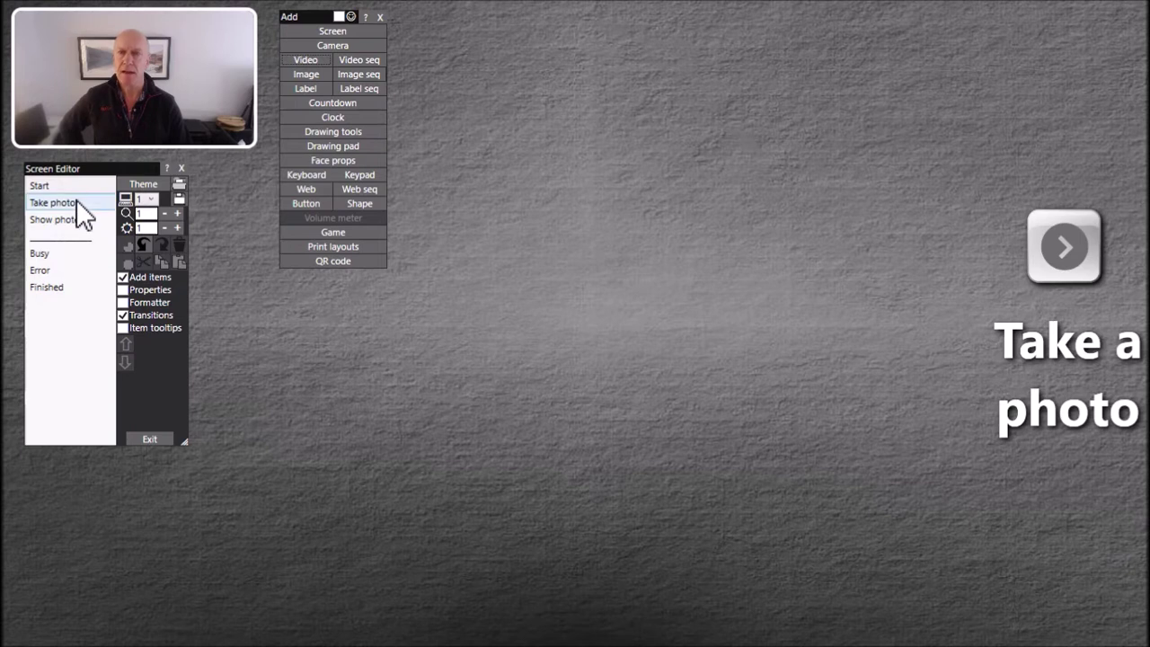
left_click(95, 219)
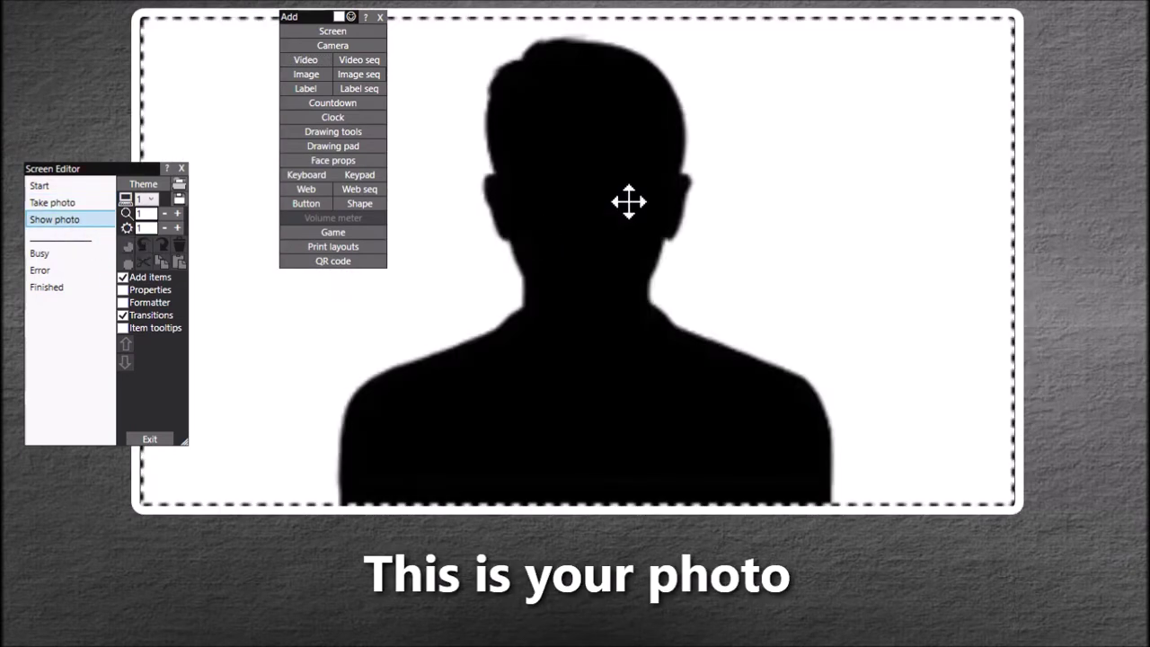
left_click(77, 191)
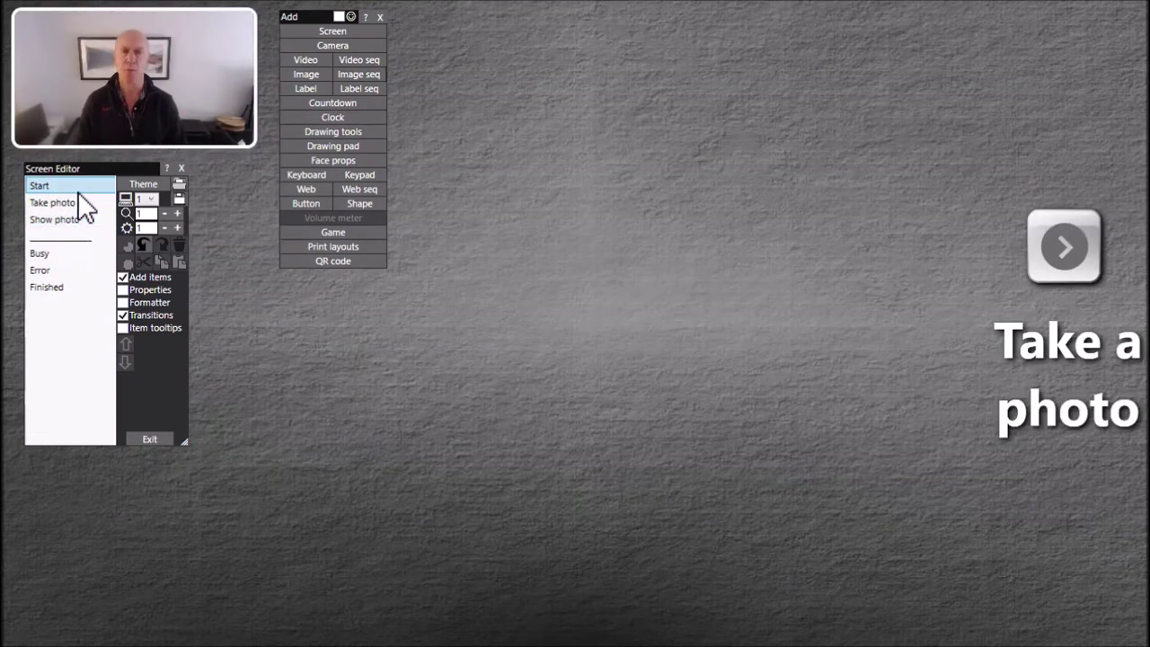
left_click(123, 276)
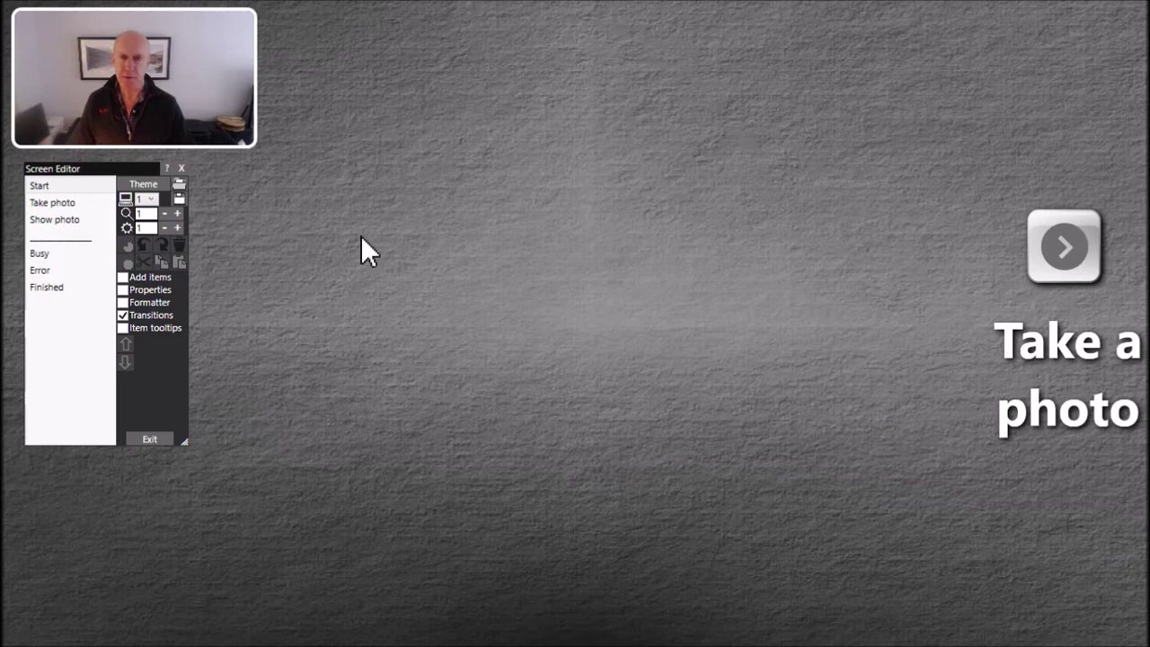
left_click(165, 278)
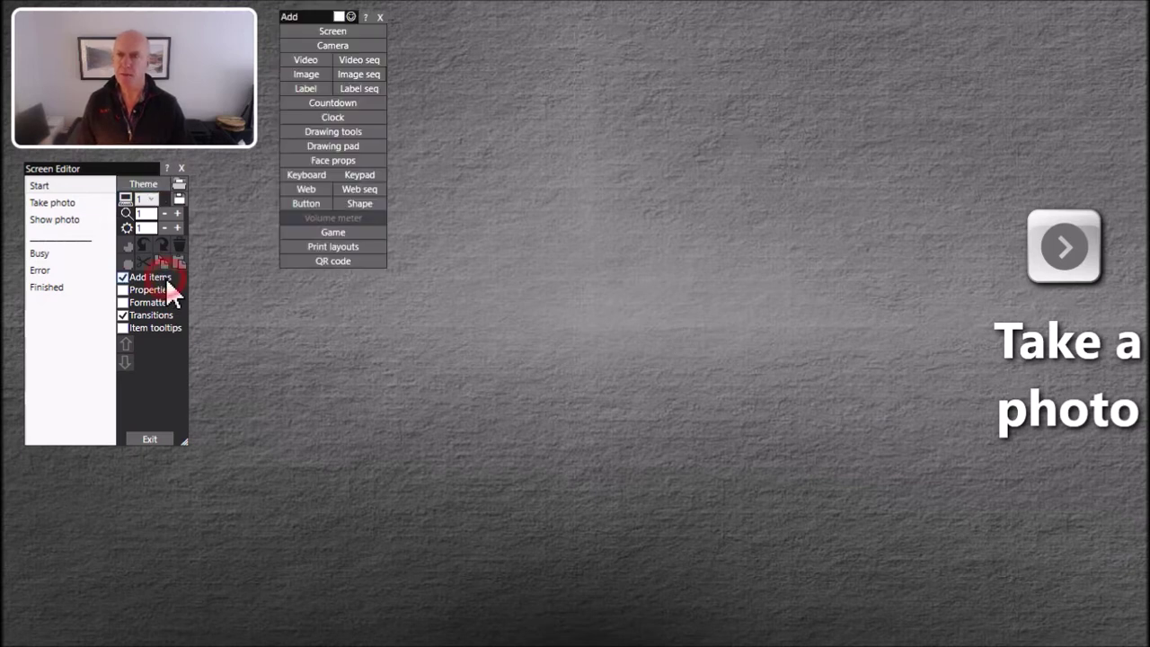
- Add four green-background videos from the GreenVideos folder to the Start screen: candle.mp4, girl2.mp4 and the presenter's "-l" and "-r" clips
left_click(300, 60)
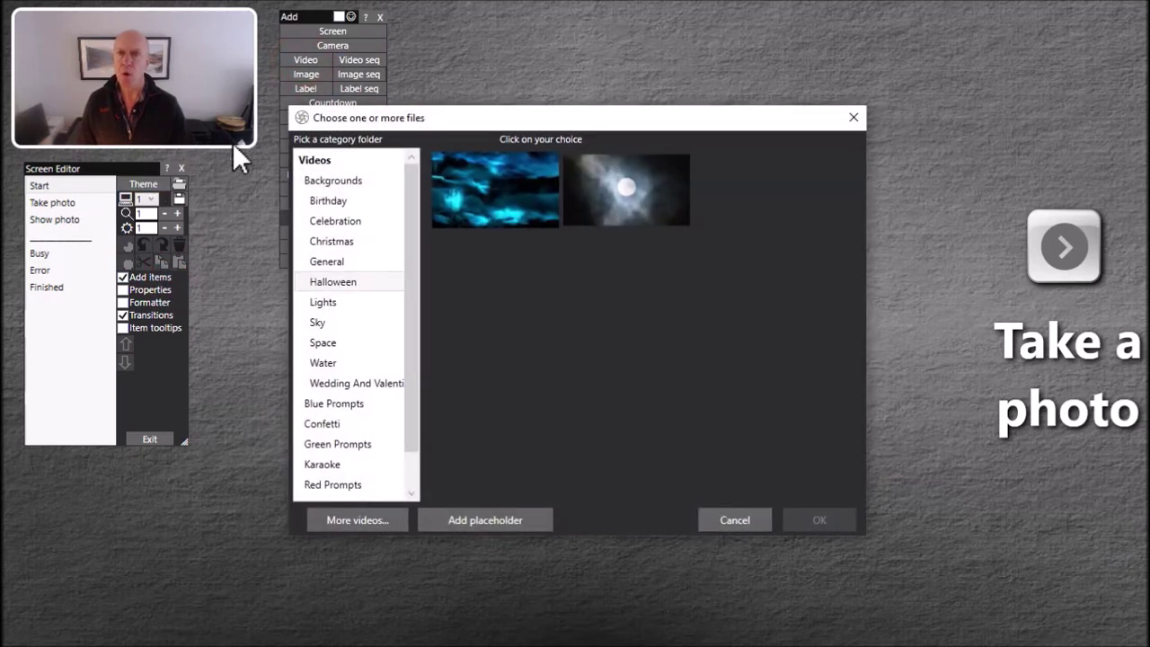
left_click(385, 517)
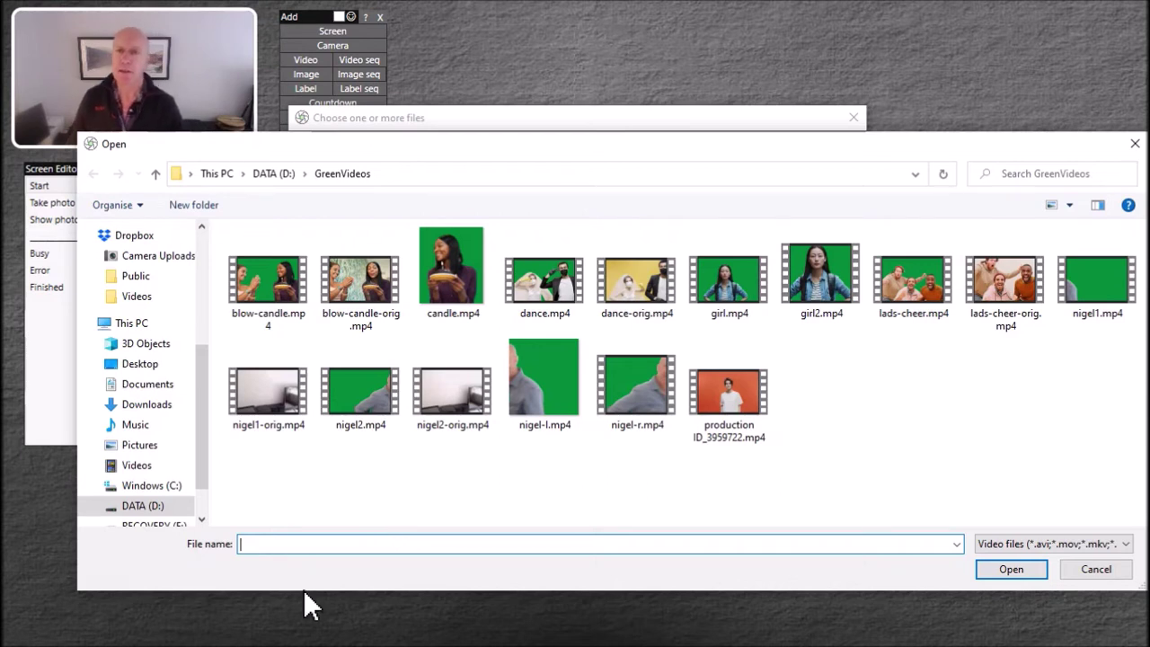
left_click(460, 274)
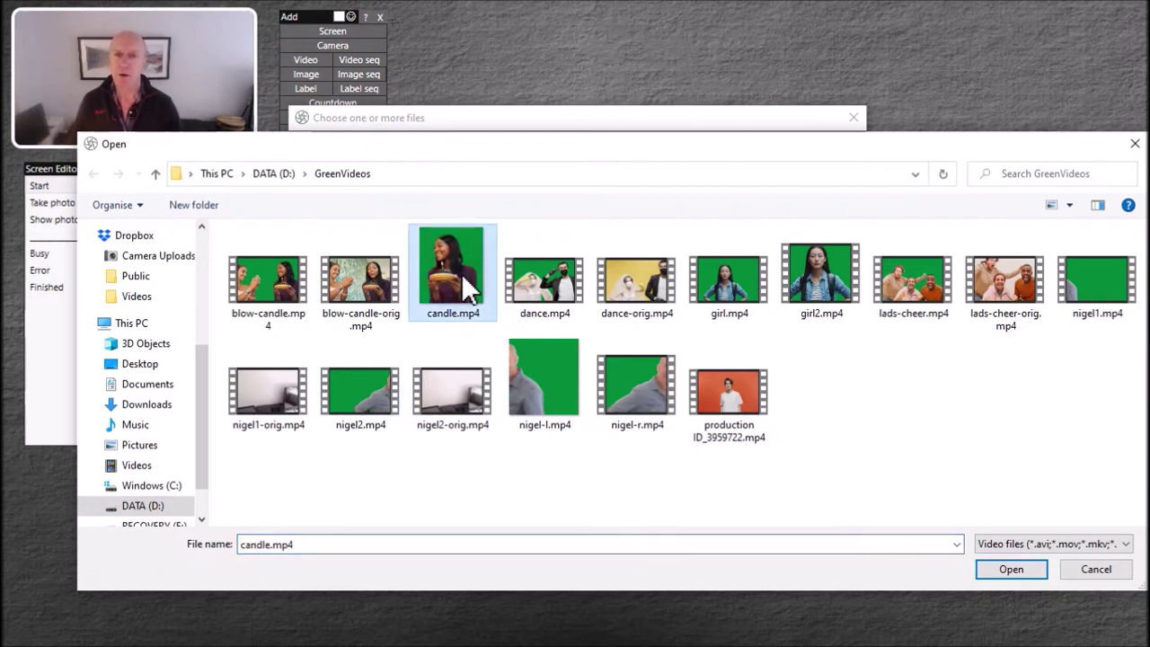
left_click(834, 296, "ctrl")
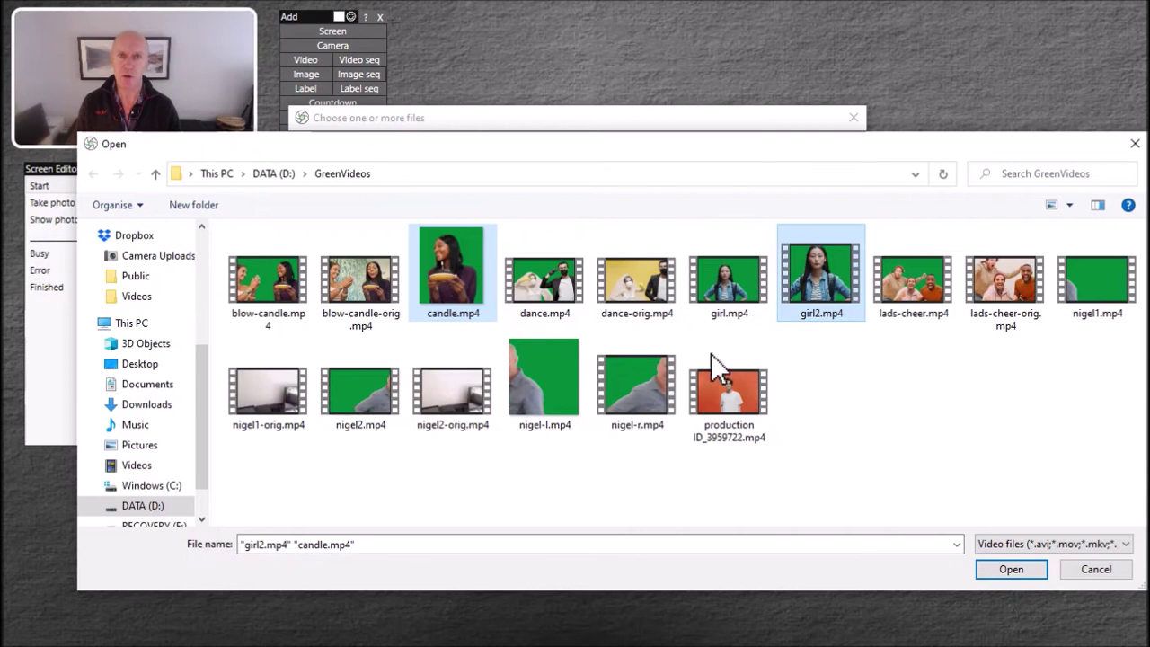
left_click(543, 388, "ctrl")
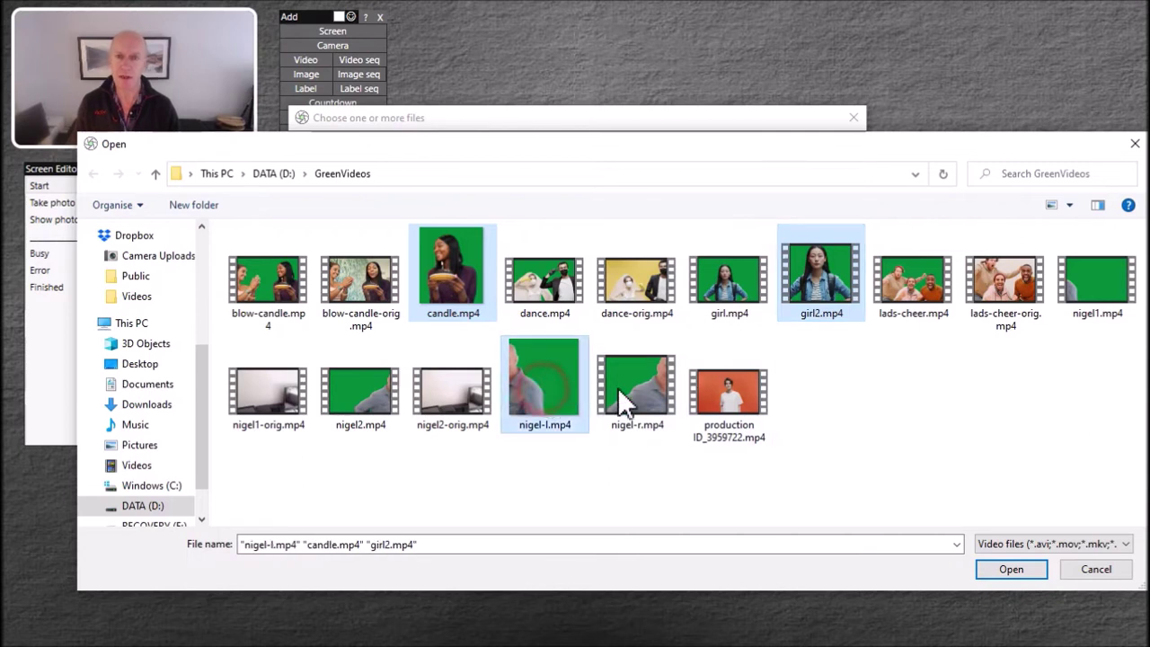
left_click(642, 385, "ctrl")
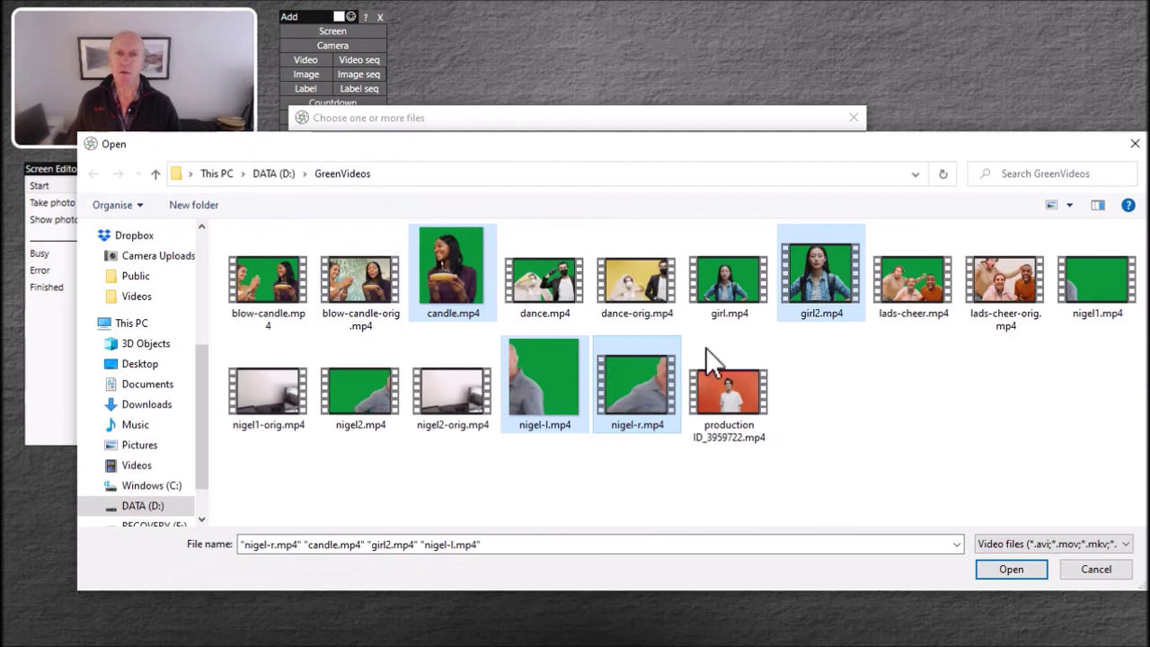
left_click(1039, 573)
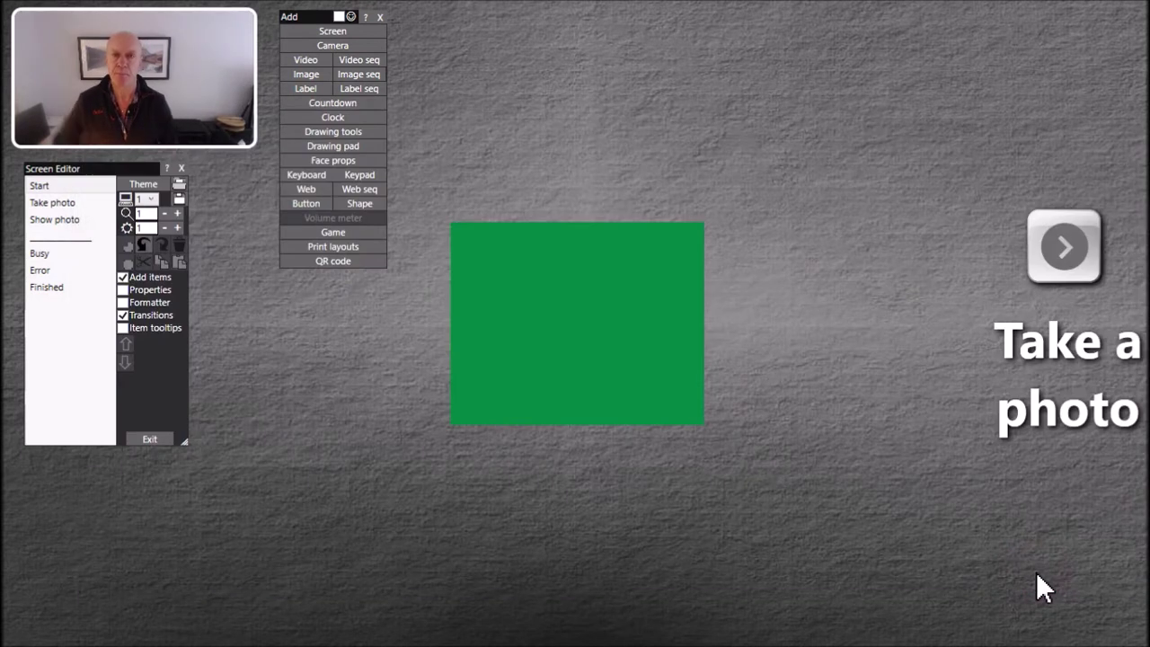
- Spread the stacked videos apart on the Start screen, leaving the candle video in the centre
left_click_drag(628, 308, 796, 140)
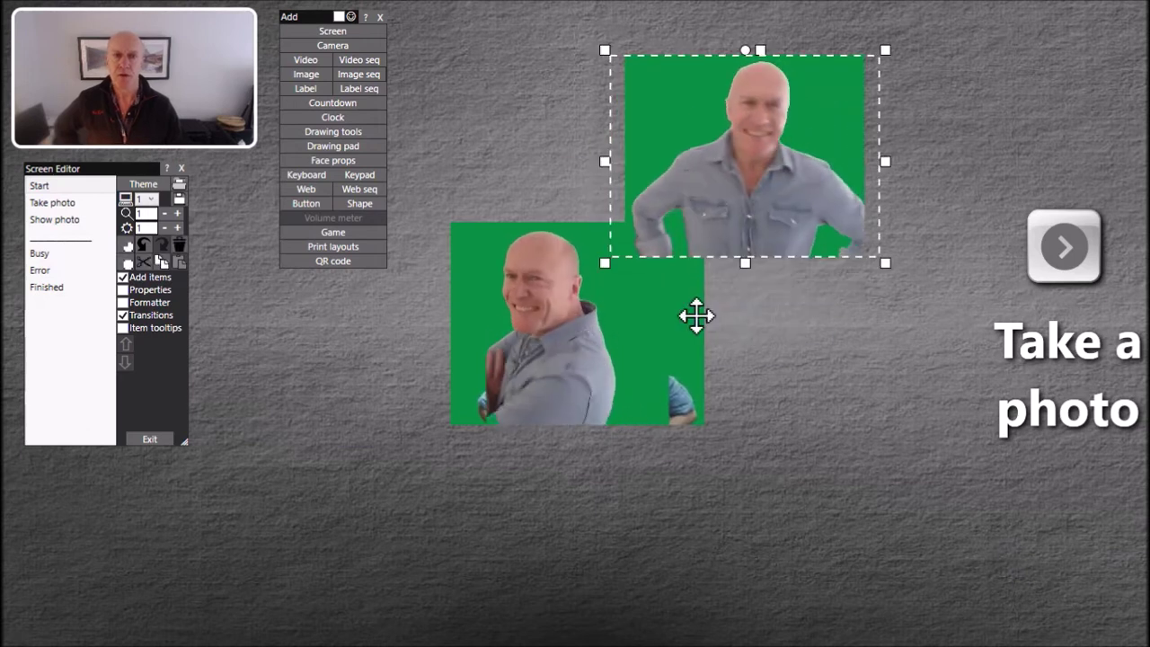
left_click_drag(621, 339, 862, 467)
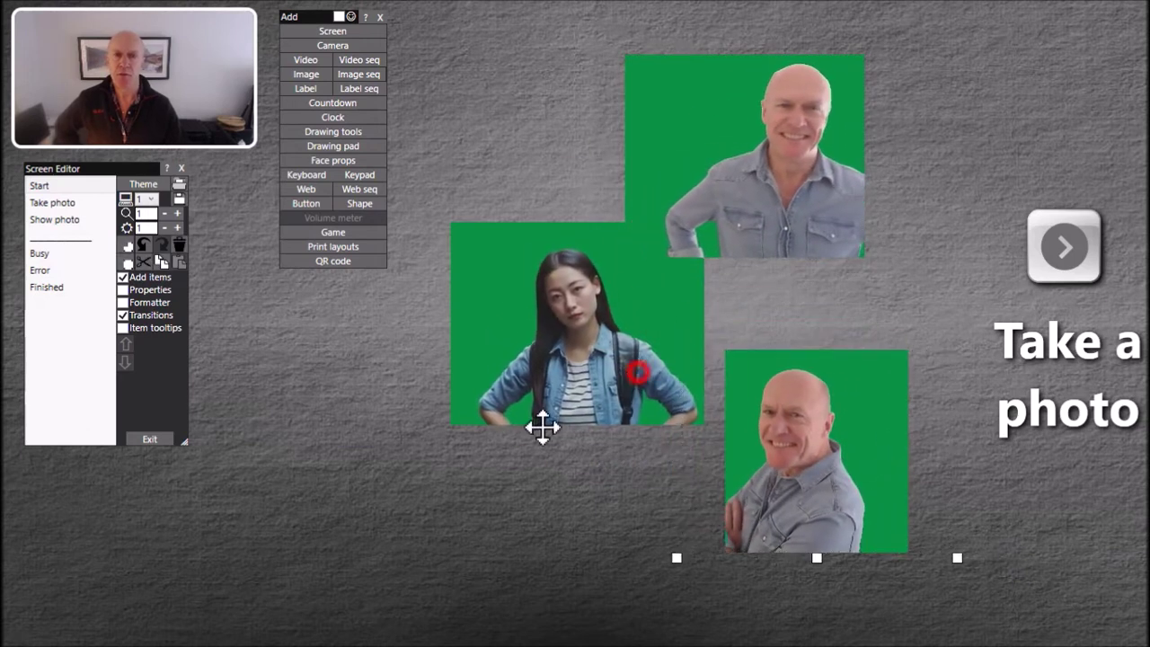
left_click_drag(642, 372, 477, 498)
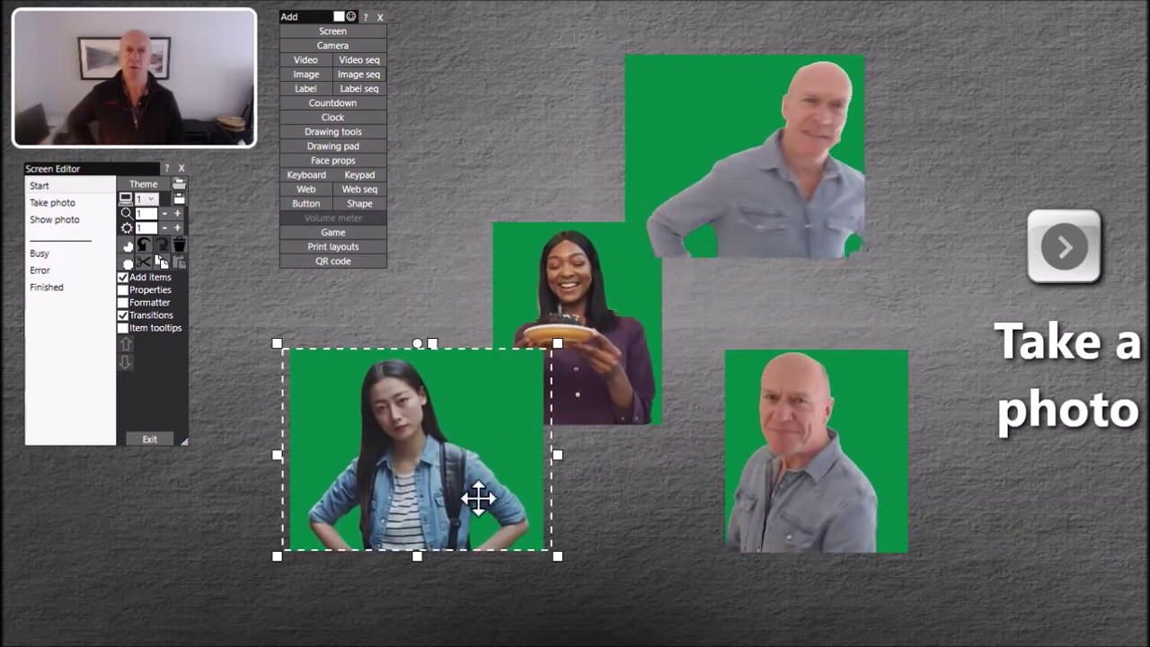
left_click(680, 486)
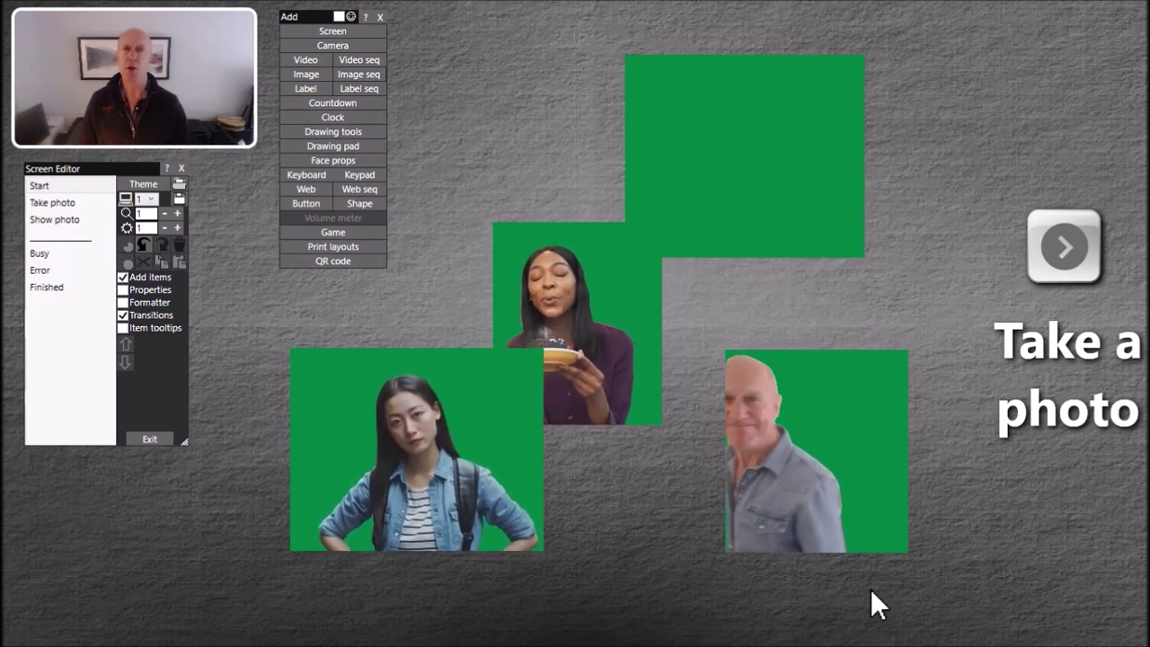
- Enable green background removal for all four videos together in their video properties
left_click_drag(885, 601, 453, 175)
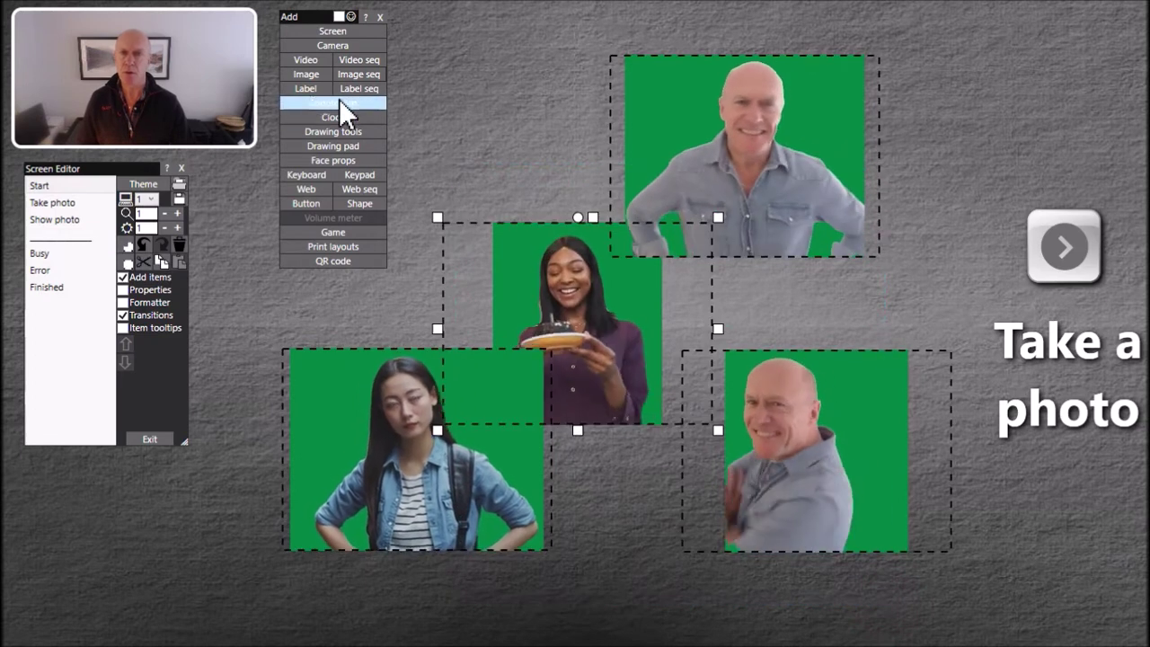
left_click(147, 292)
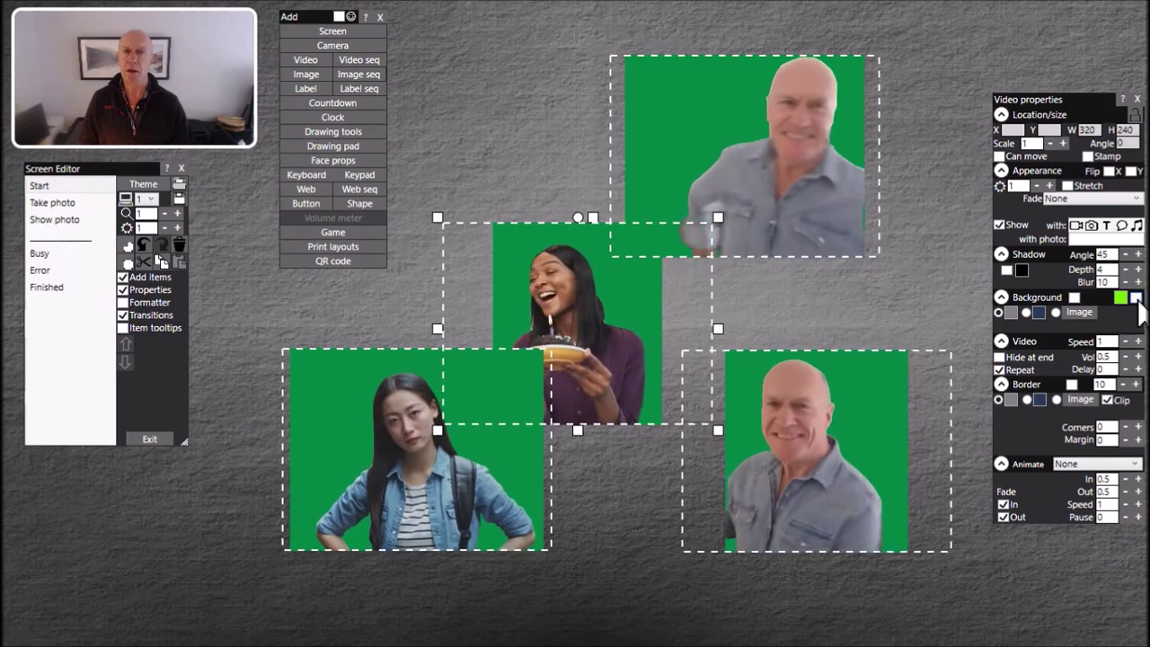
left_click(1136, 299)
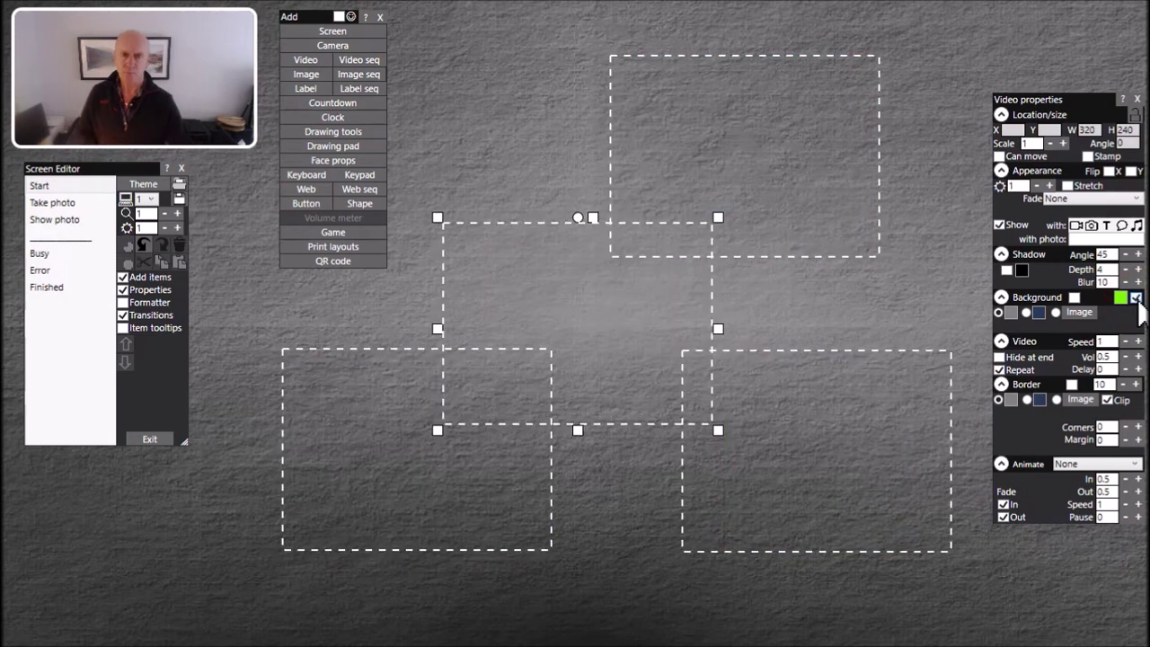
left_click(996, 41)
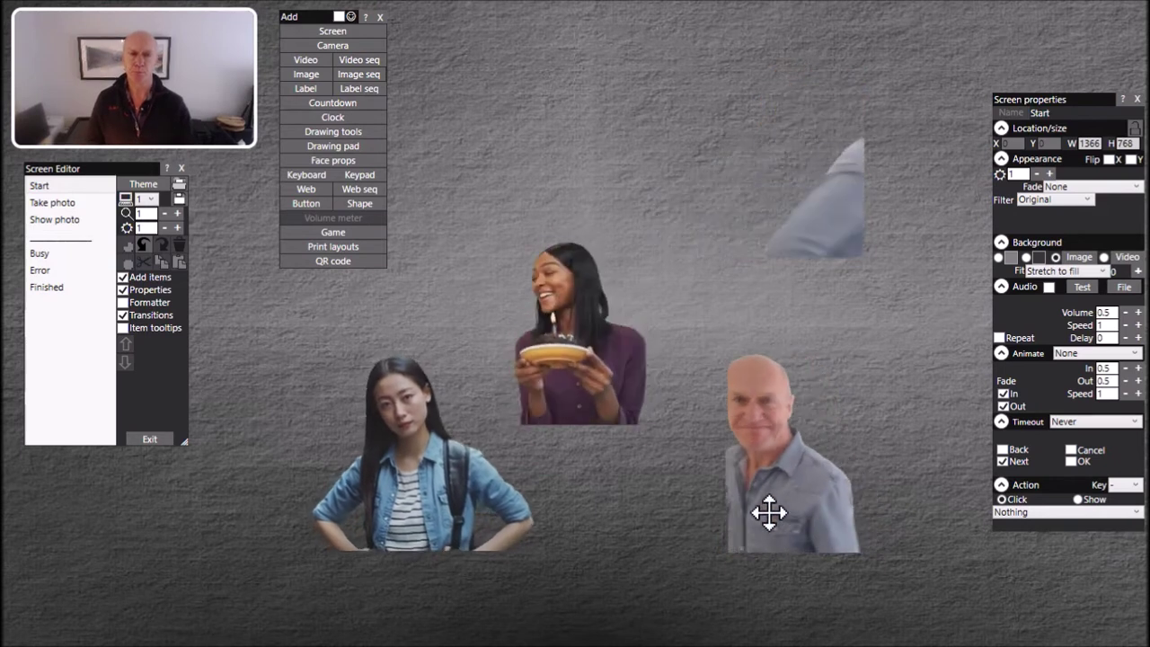
- Hide the Add panel and arrange the videos in an upper row: arms-folded presenter, backpack woman, candle woman, hands-on-hips presenter
left_click(378, 19)
left_click_drag(826, 496, 373, 221)
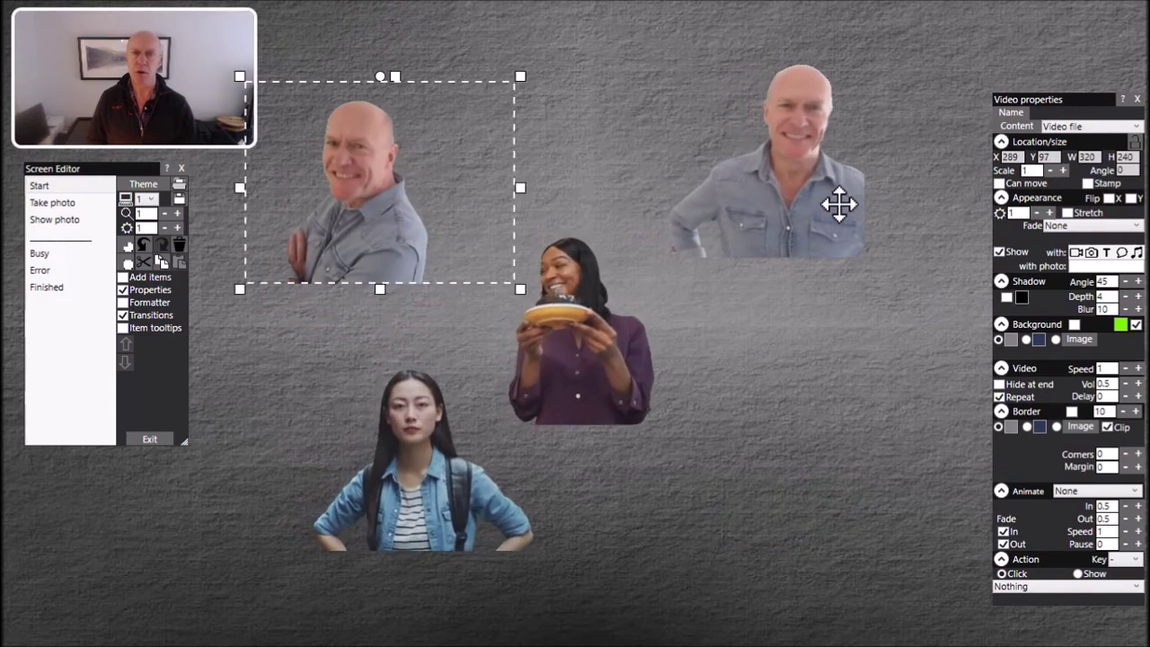
left_click_drag(839, 204, 911, 238)
left_click_drag(603, 377, 689, 231)
left_click_drag(431, 529, 490, 264)
left_click(890, 239)
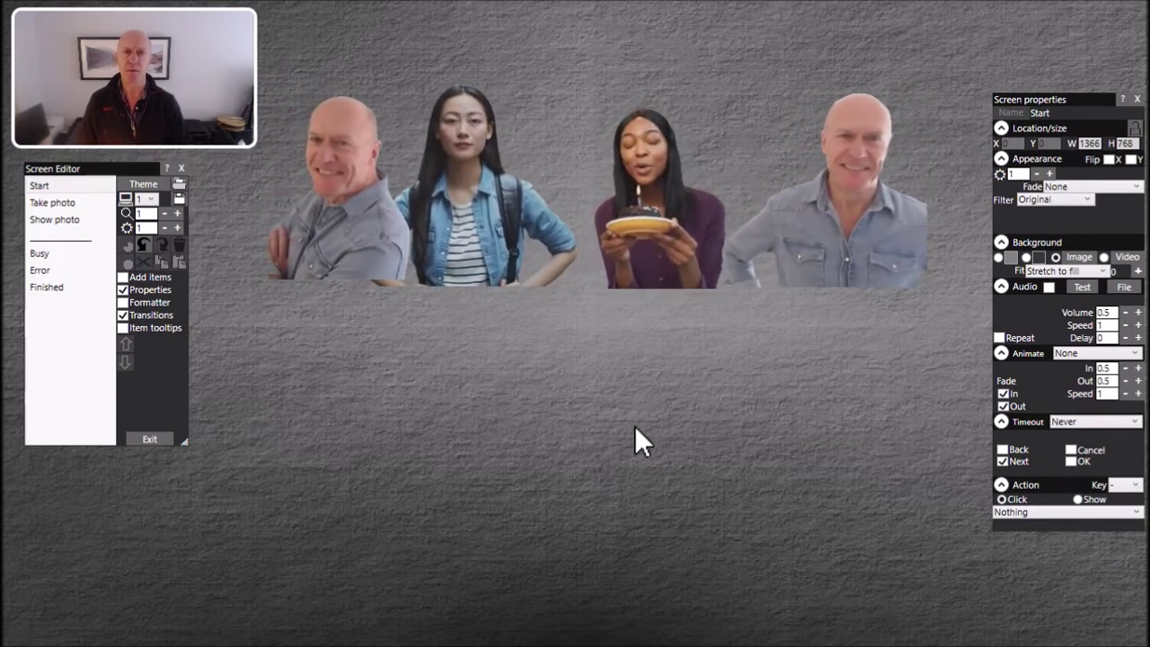
- Name the leftmost video with the presenter's first name followed by "-Left"
left_click(278, 250)
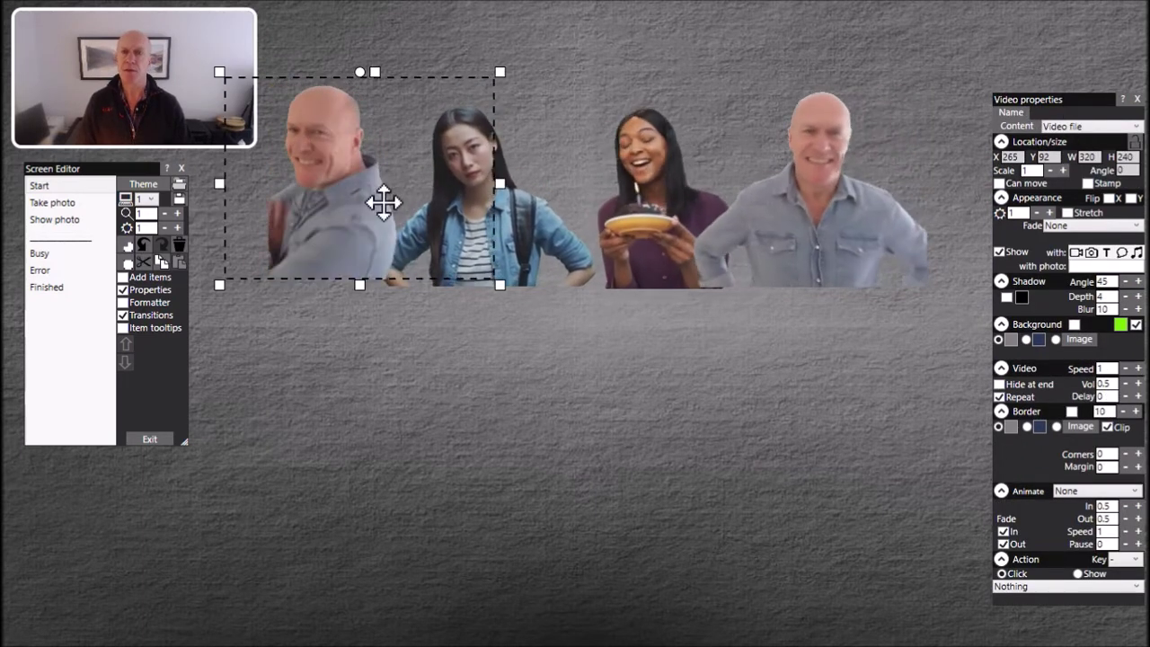
left_click(1013, 115)
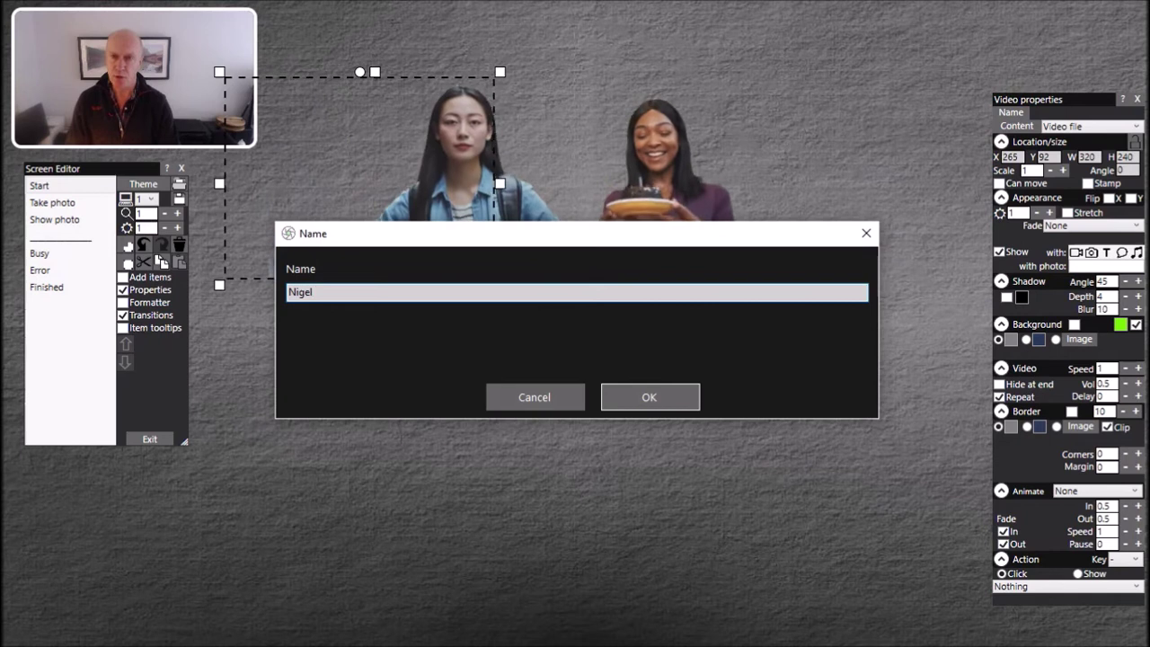
type("Nigel-Left")
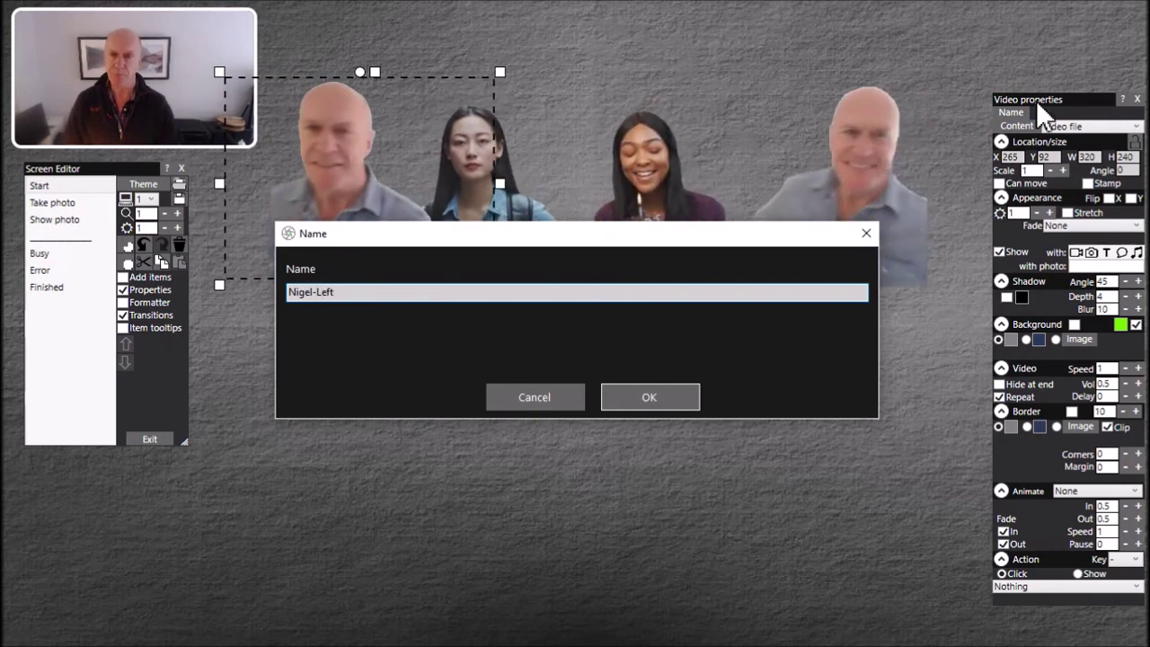
left_click(661, 398)
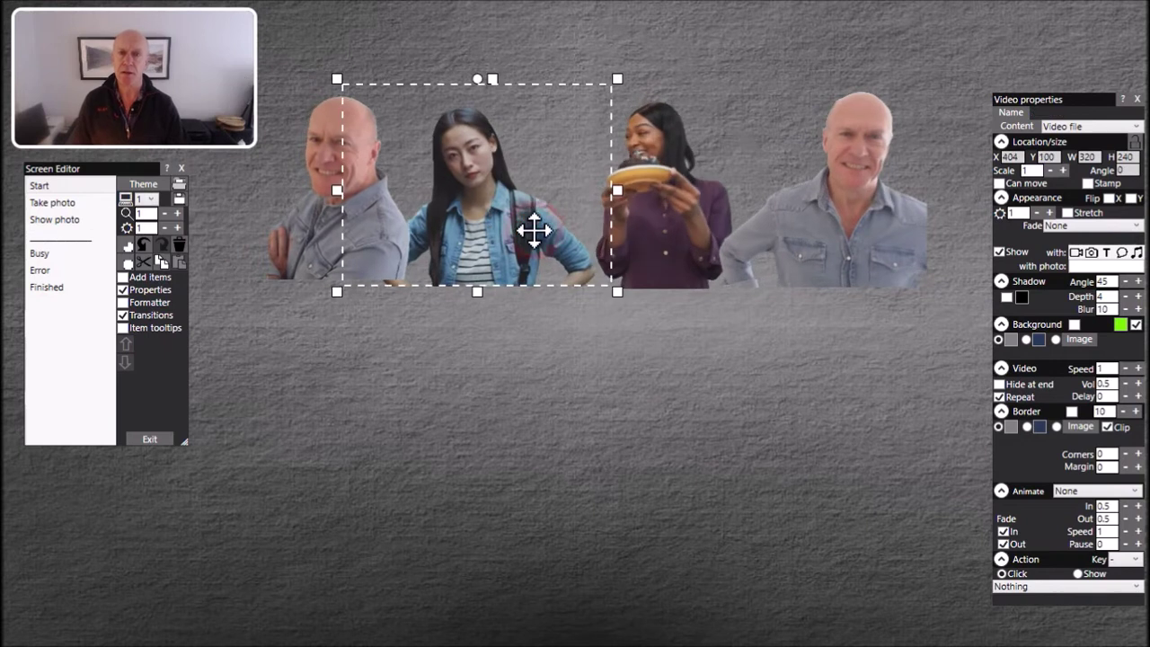
- Give the backpack woman's video a name, and name the video of the woman holding the cake "Candle"
left_click(1017, 115)
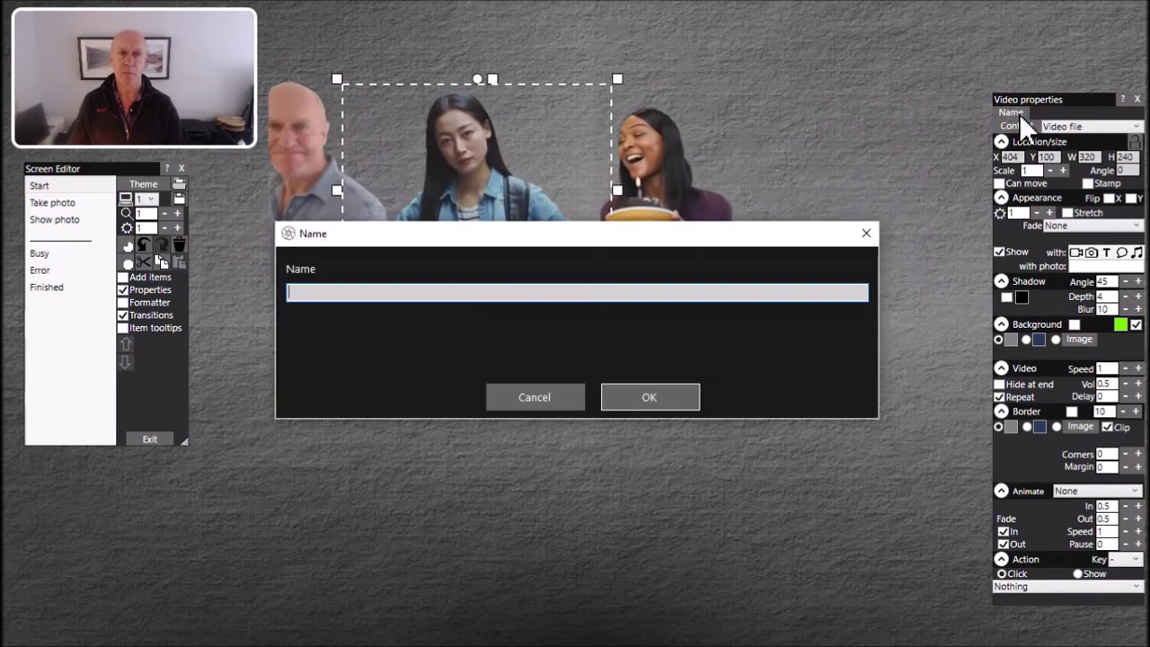
left_click(671, 400)
left_click_drag(657, 221, 845, 224)
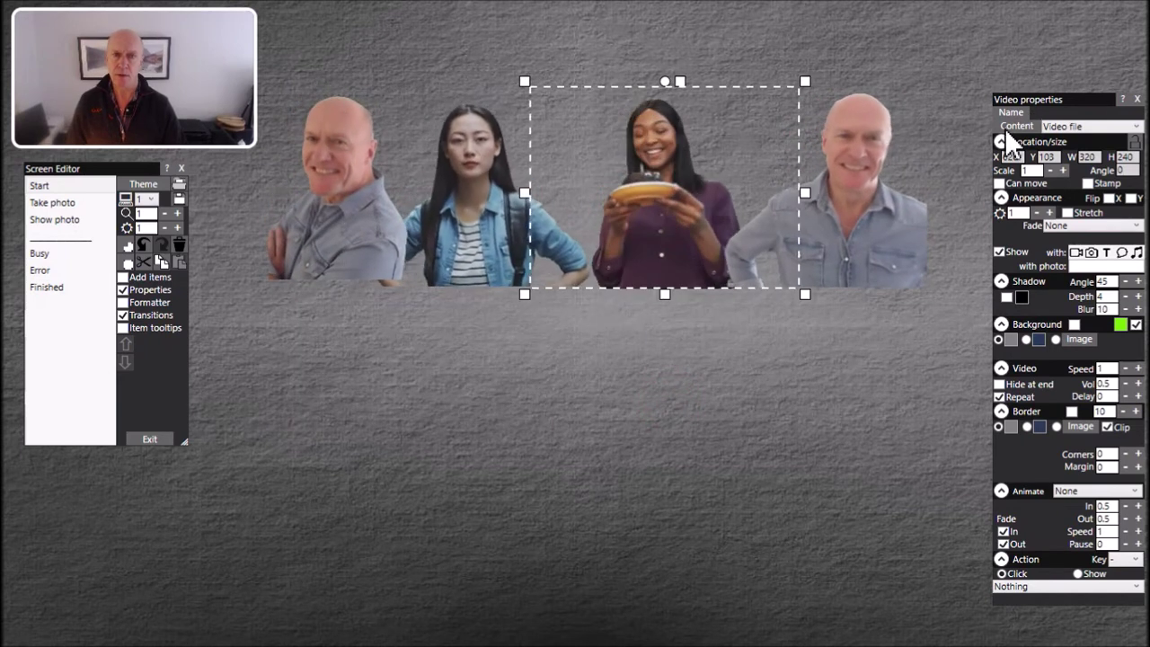
left_click(1019, 113)
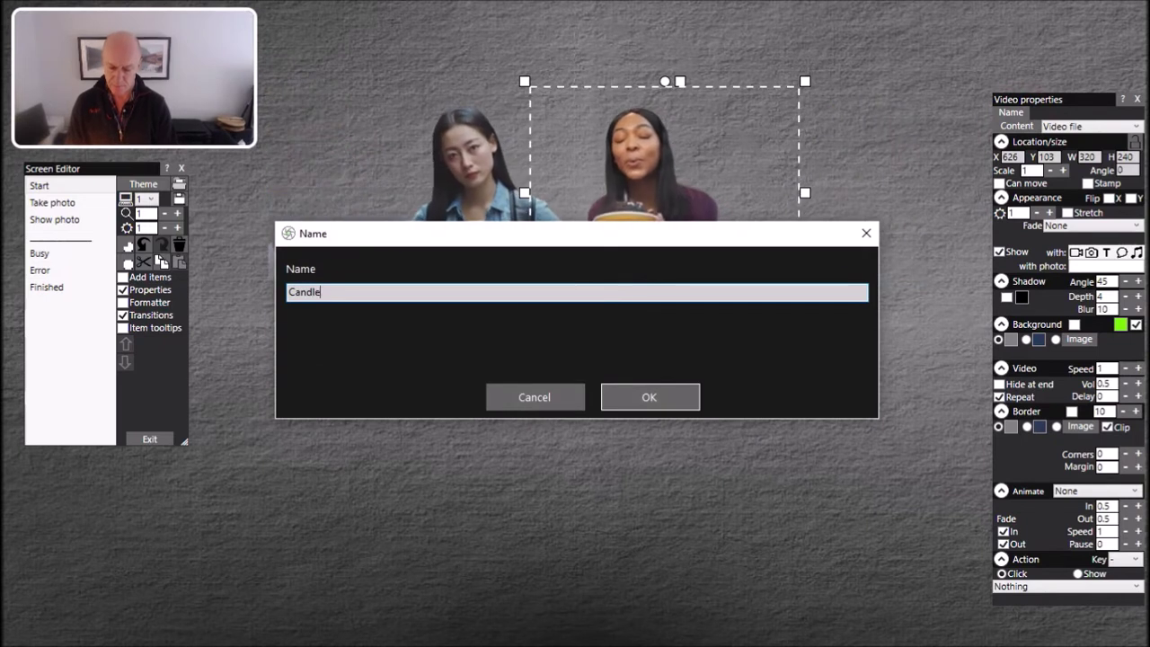
left_click(694, 388)
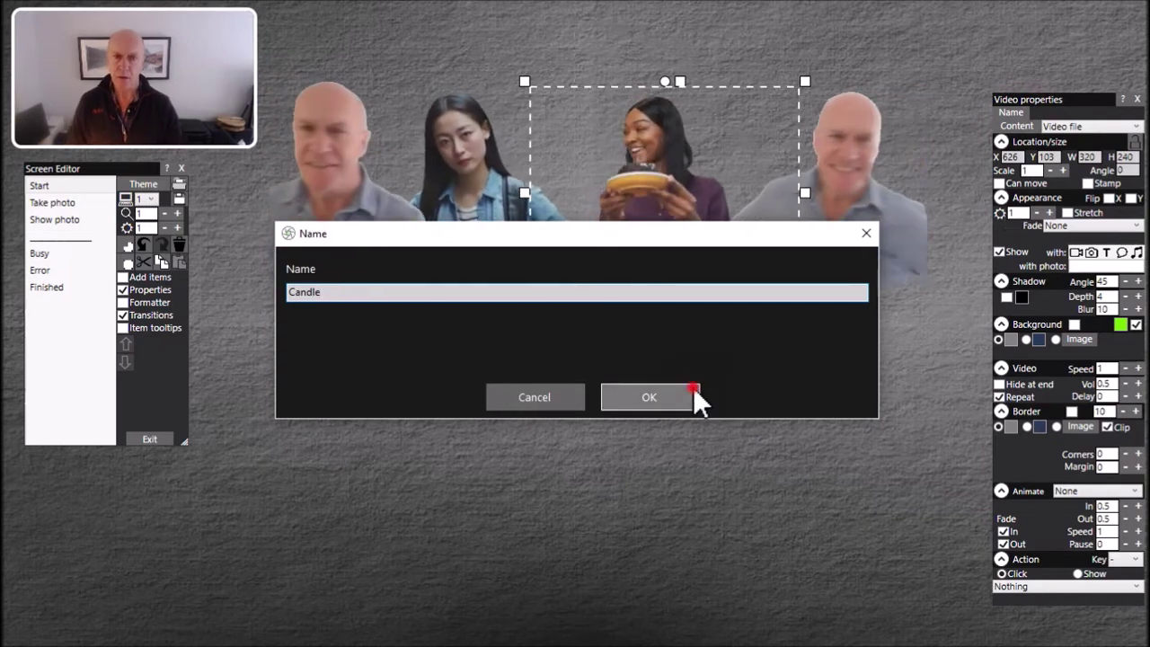
- Name the rightmost video with the presenter's first name followed by "-Right" and deselect it
left_click(869, 195)
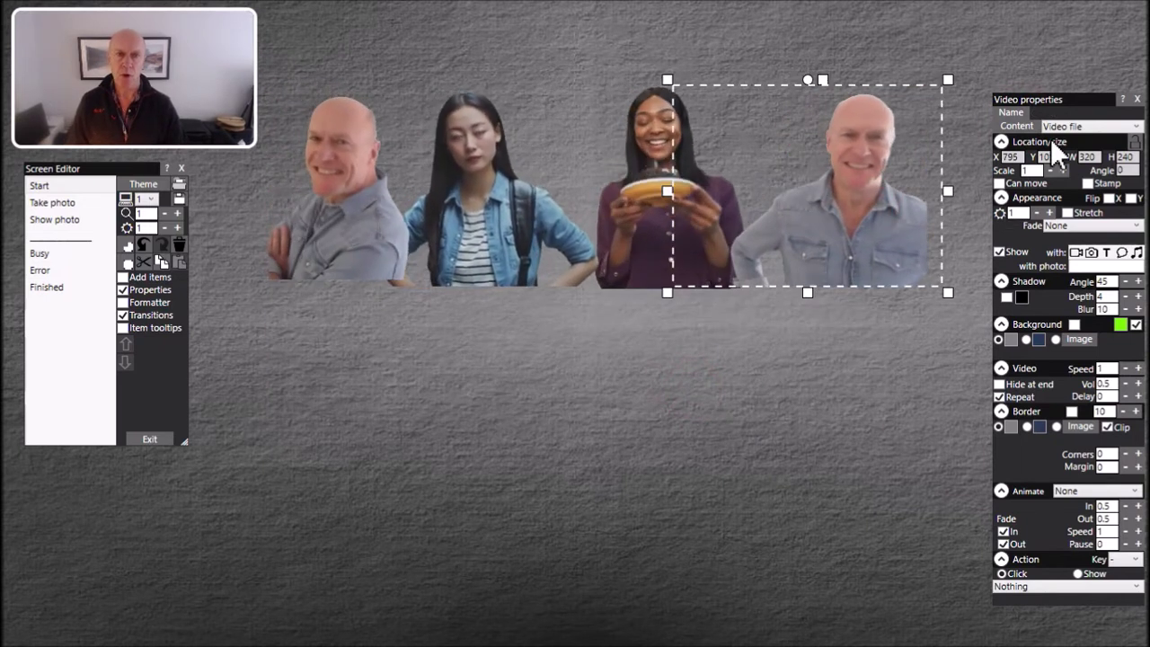
left_click(1031, 115)
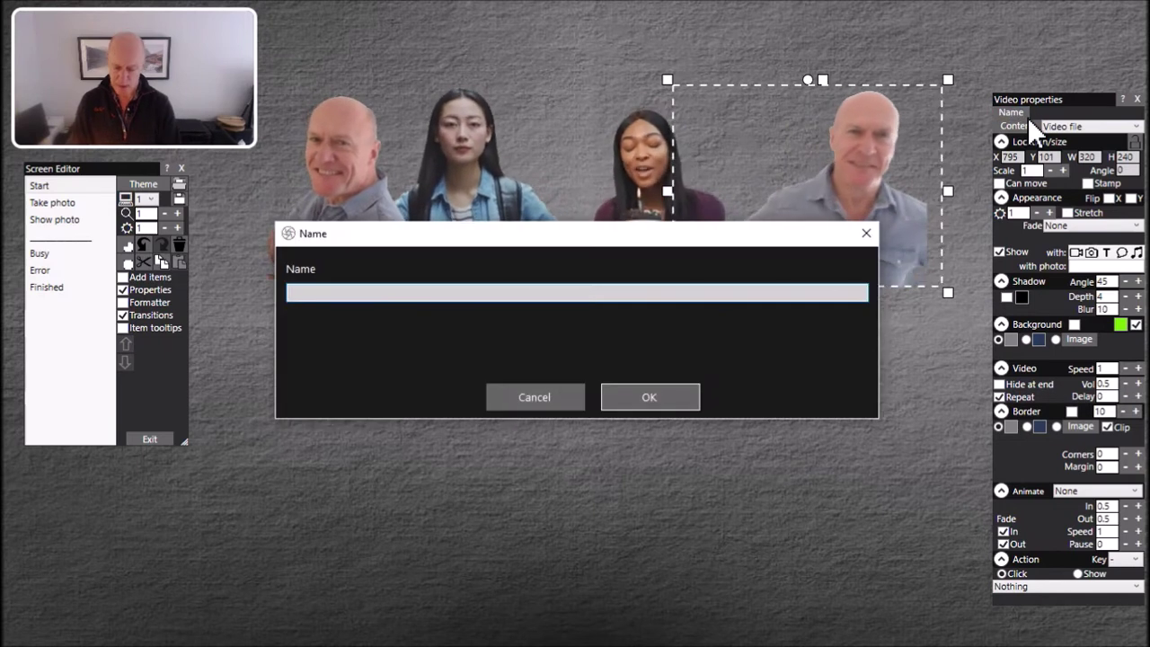
type("Nigel-Right")
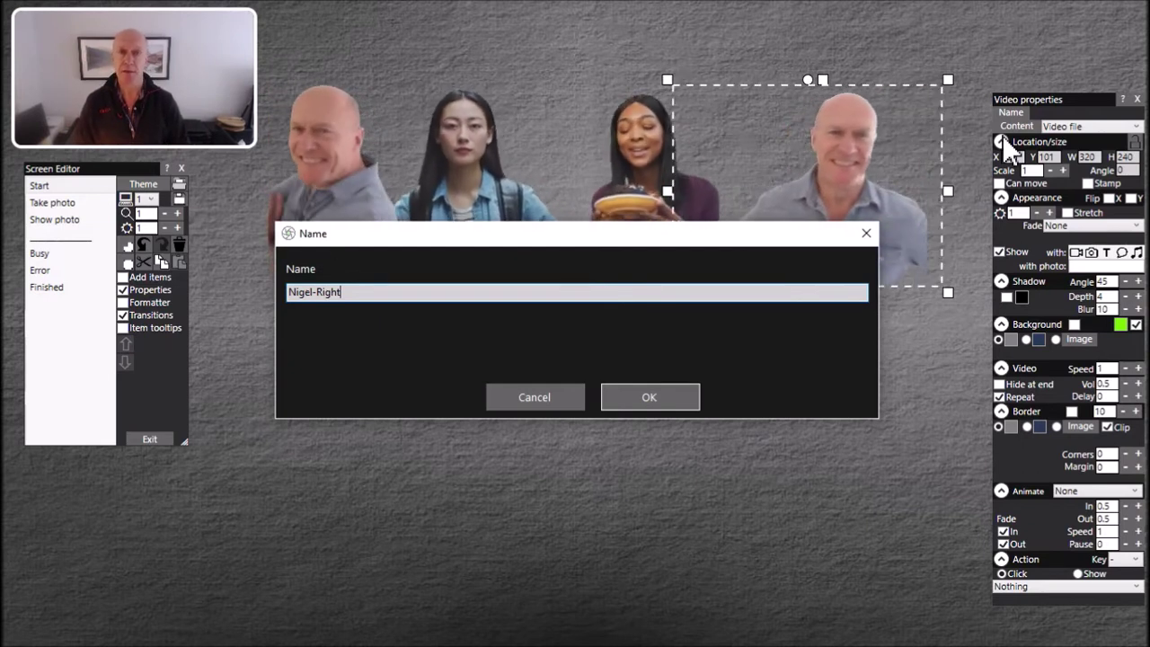
left_click(682, 400)
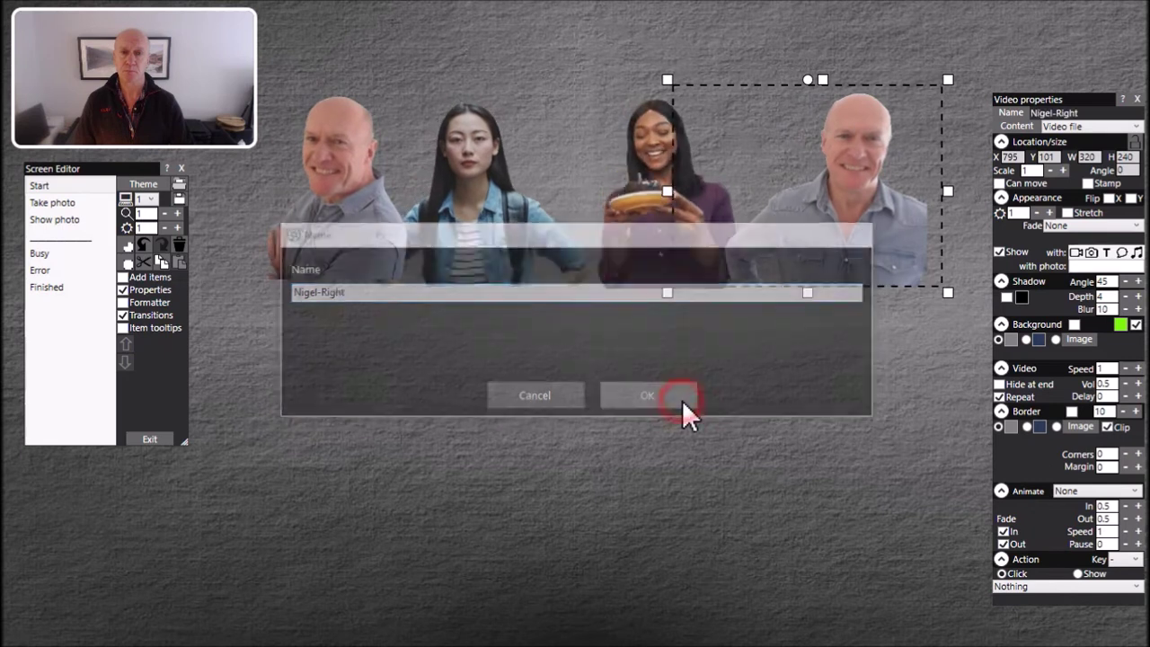
left_click(587, 465)
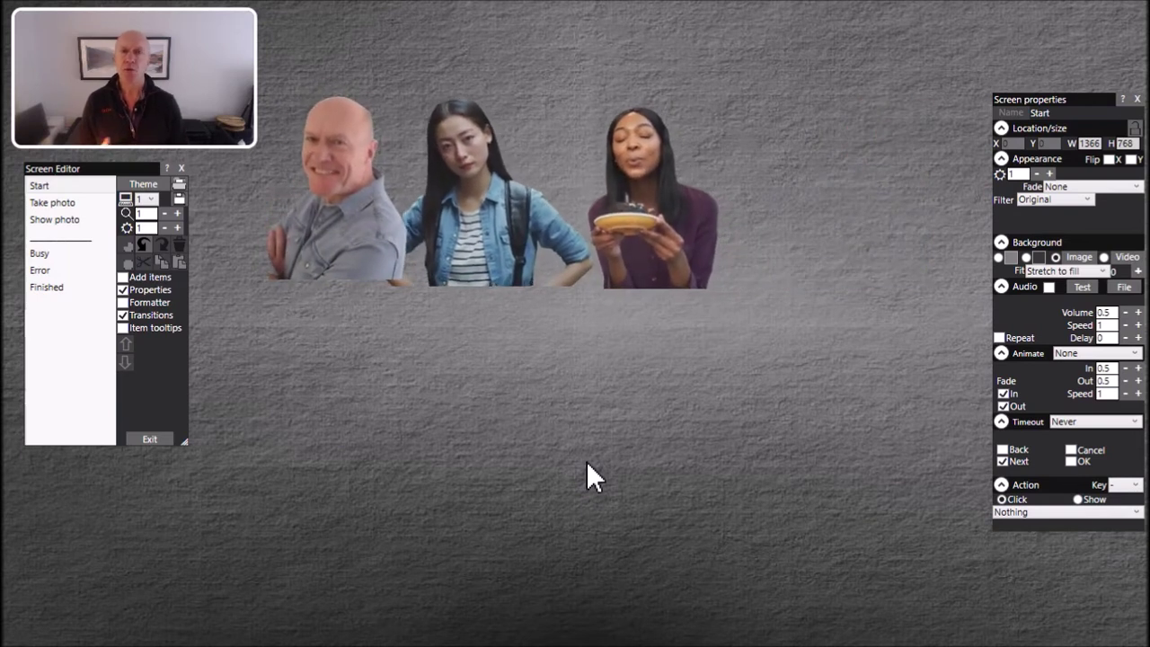
- Add candle.png, girl.png and the two presenter PNG images from the GreenVideos folder to the Start screen
left_click(144, 276)
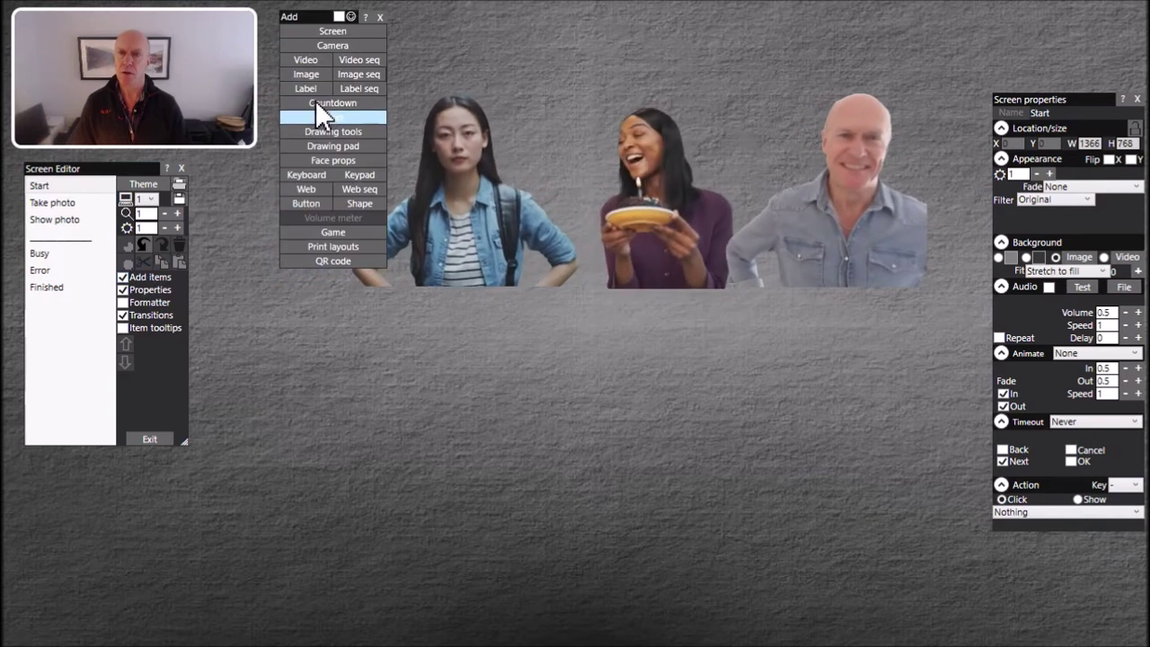
left_click(319, 78)
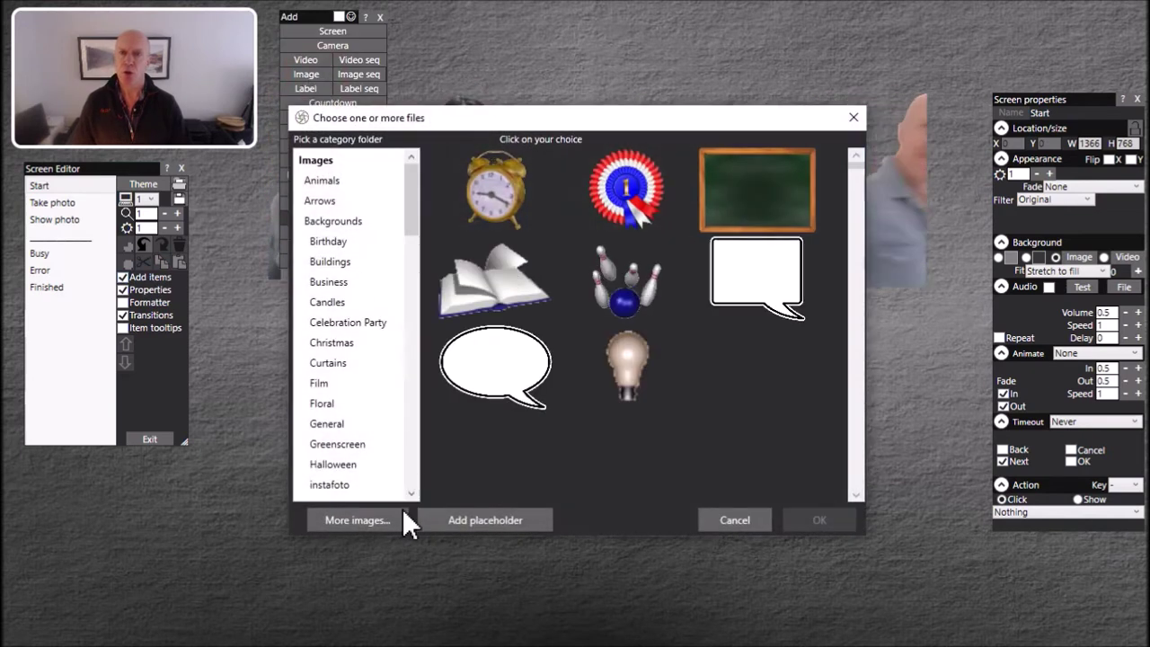
left_click(373, 517)
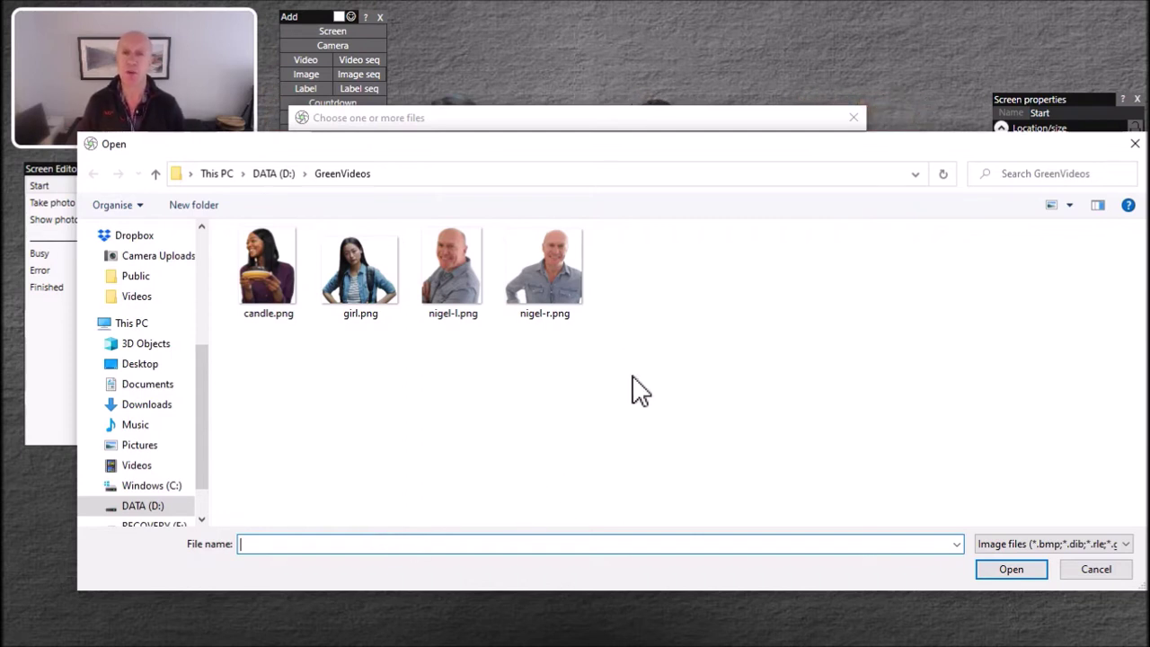
left_click_drag(633, 377, 283, 247)
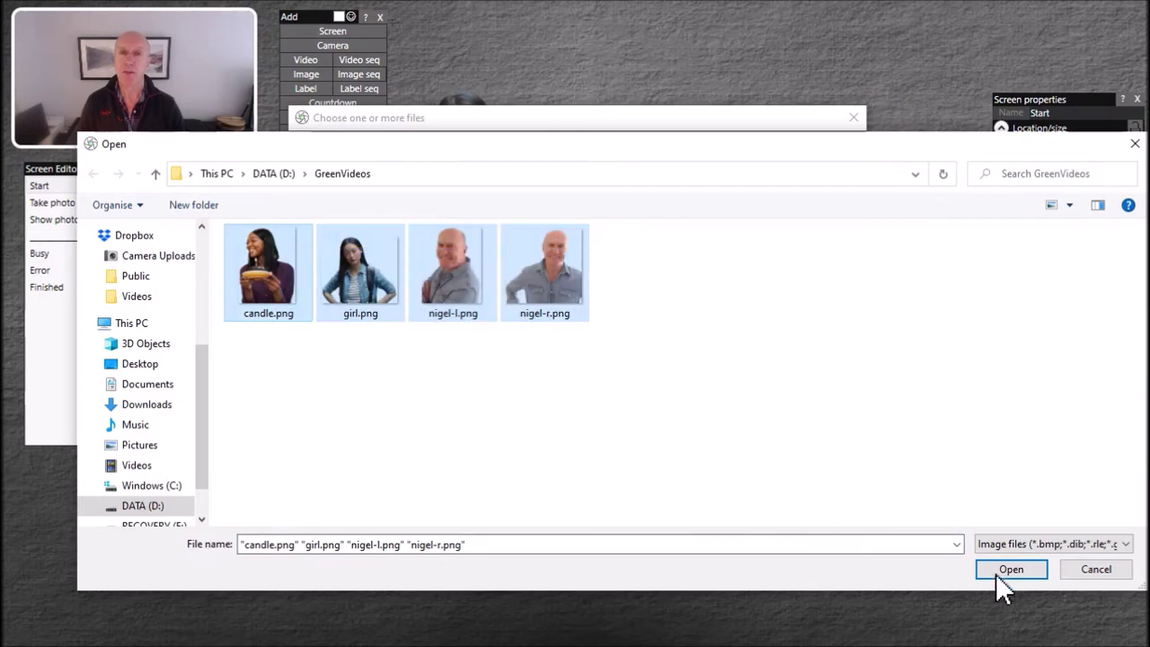
left_click(1027, 566)
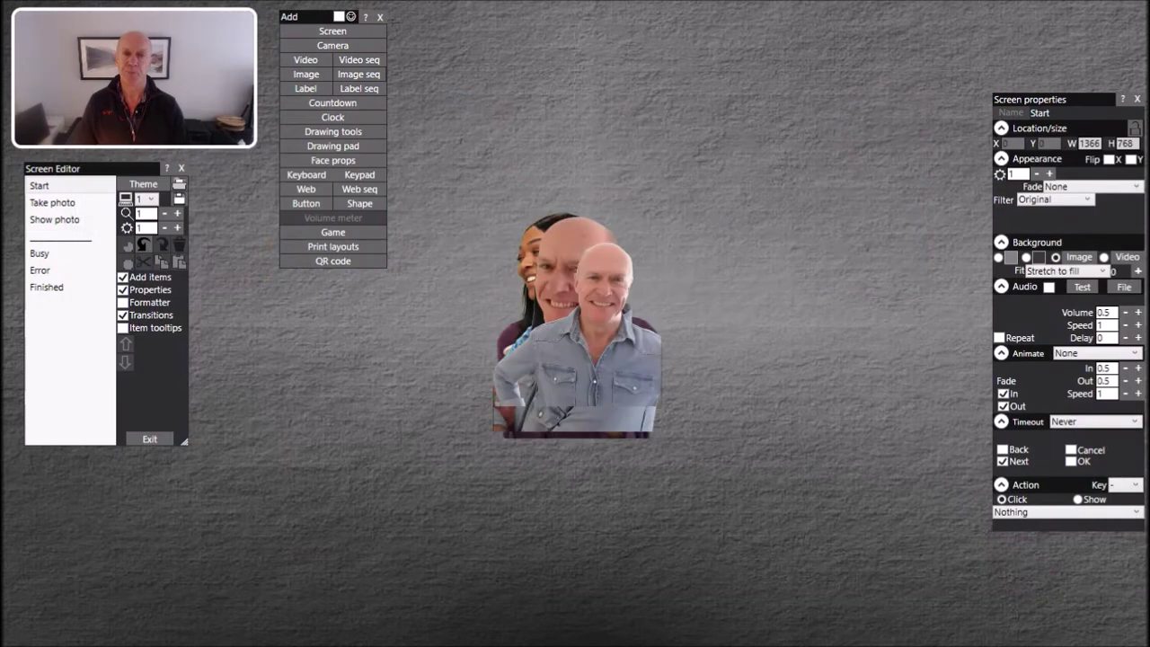
- Spread the new images in a row beneath the videos: arms-folded presenter, backpack woman, candle woman, hands-on-hips presenter
left_click_drag(589, 352, 847, 513)
left_click_drag(634, 390, 371, 543)
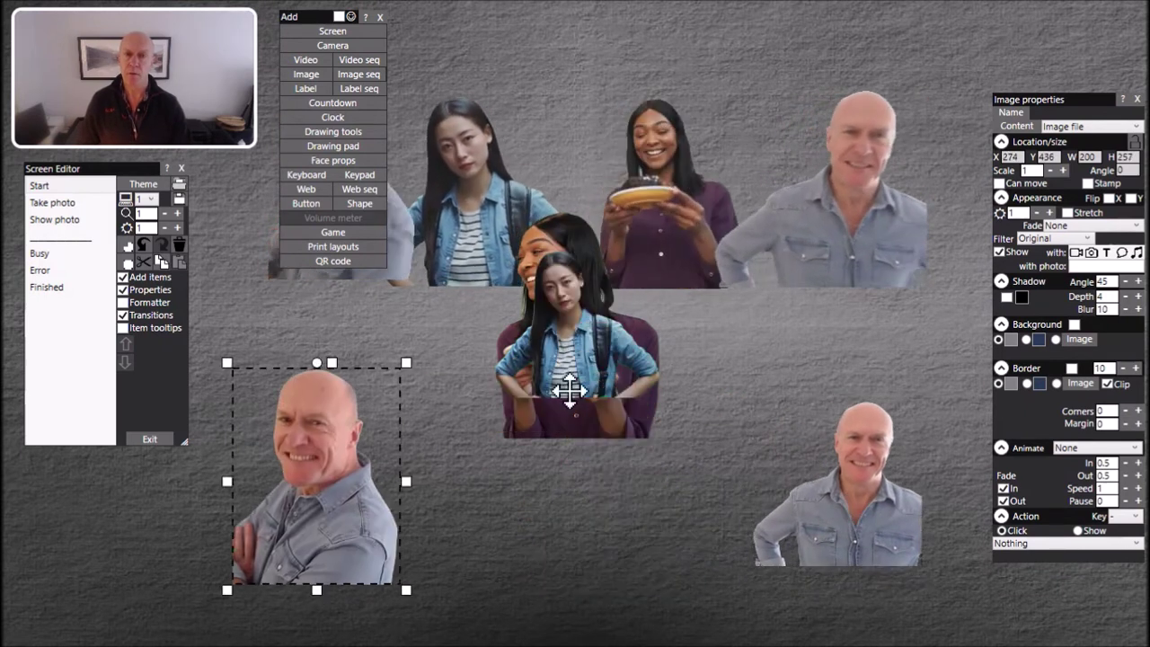
left_click_drag(569, 392, 503, 562)
left_click_drag(619, 340, 716, 474)
- Select all four images in the lower row, shrink them together and deselect them
left_click_drag(947, 613, 216, 352)
left_click_drag(763, 582, 688, 537)
left_click(689, 537)
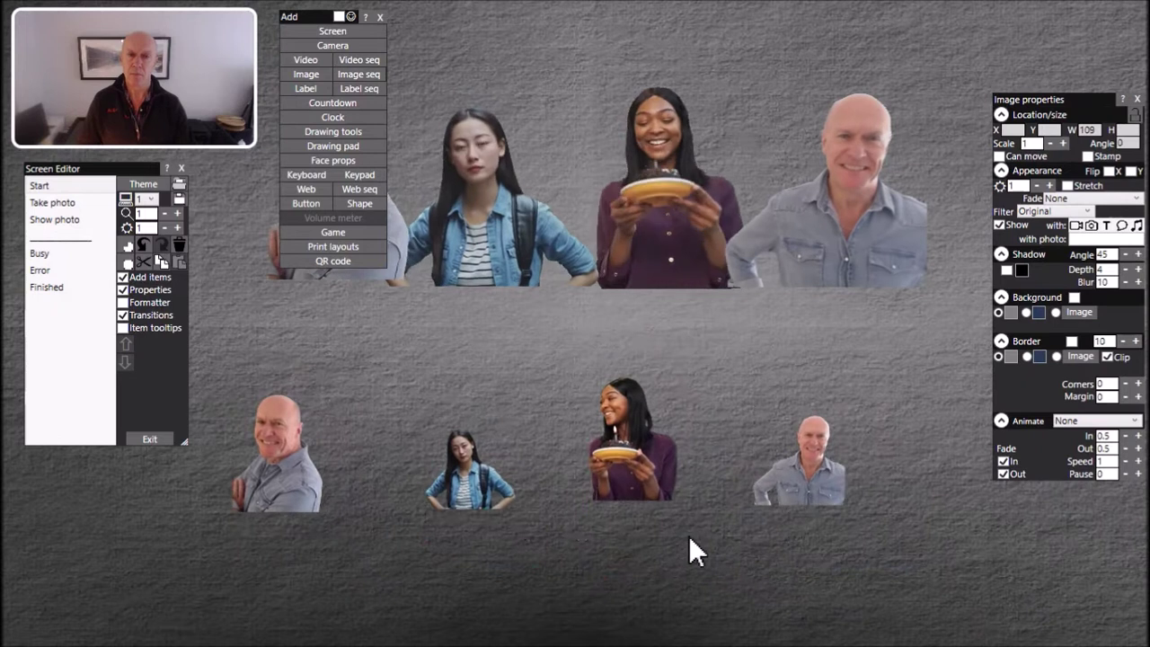
- Enlarge and reposition the backpack woman and hands-on-hips presenter images so they match the other two images' size
left_click(521, 520)
left_click_drag(521, 520, 555, 537)
left_click_drag(486, 488, 453, 462)
left_click_drag(810, 477, 788, 466)
left_click_drag(836, 510, 869, 517)
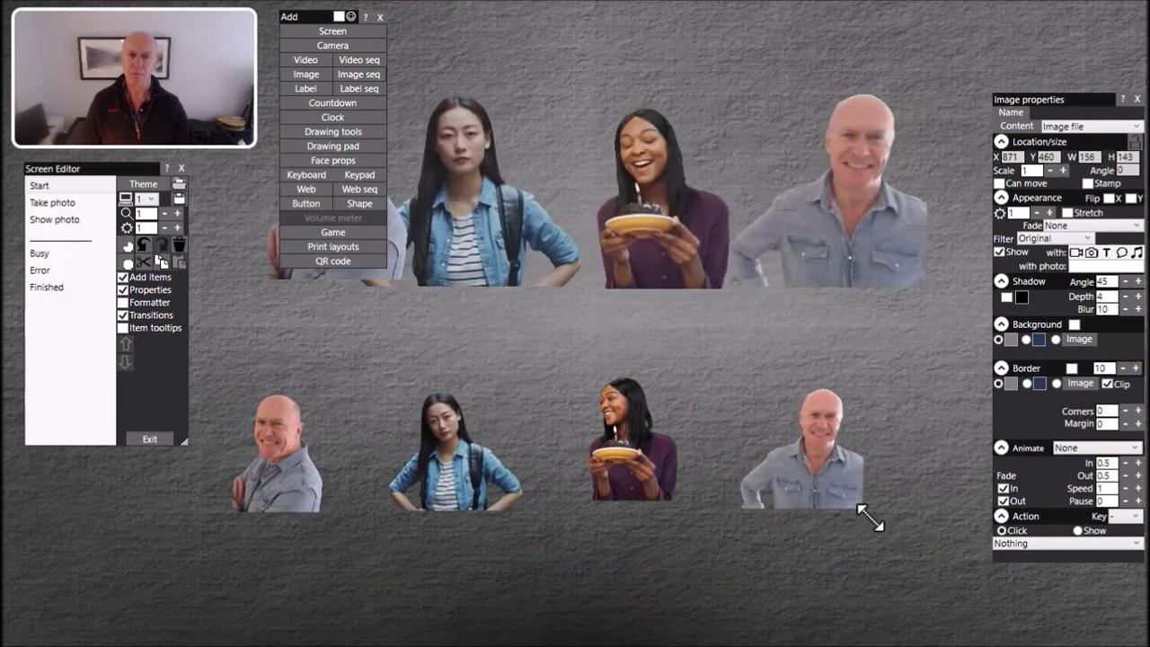
- Adjust the four images' positions so each sits beneath its matching video in an aligned row, and deselect them
left_click_drag(825, 482, 856, 480)
left_click_drag(631, 460, 634, 474)
left_click_drag(464, 488, 475, 492)
left_click_drag(278, 477, 286, 477)
left_click(523, 575)
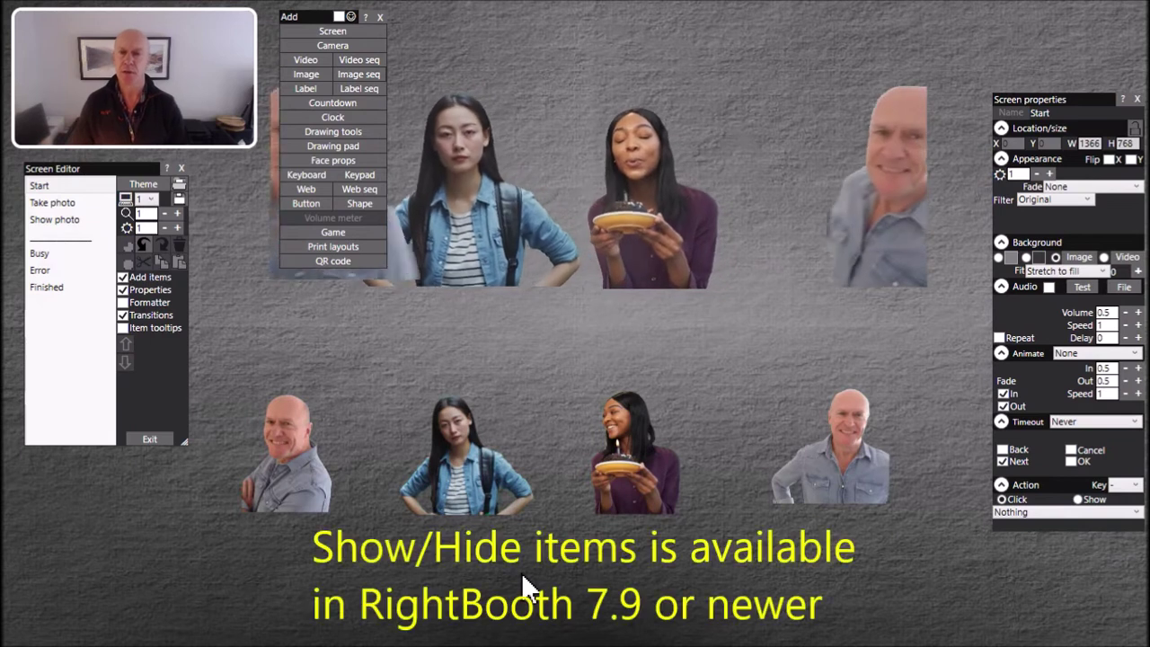
- Set the click action of the arms-folded presenter's image to Show/Hide items
left_click(295, 485)
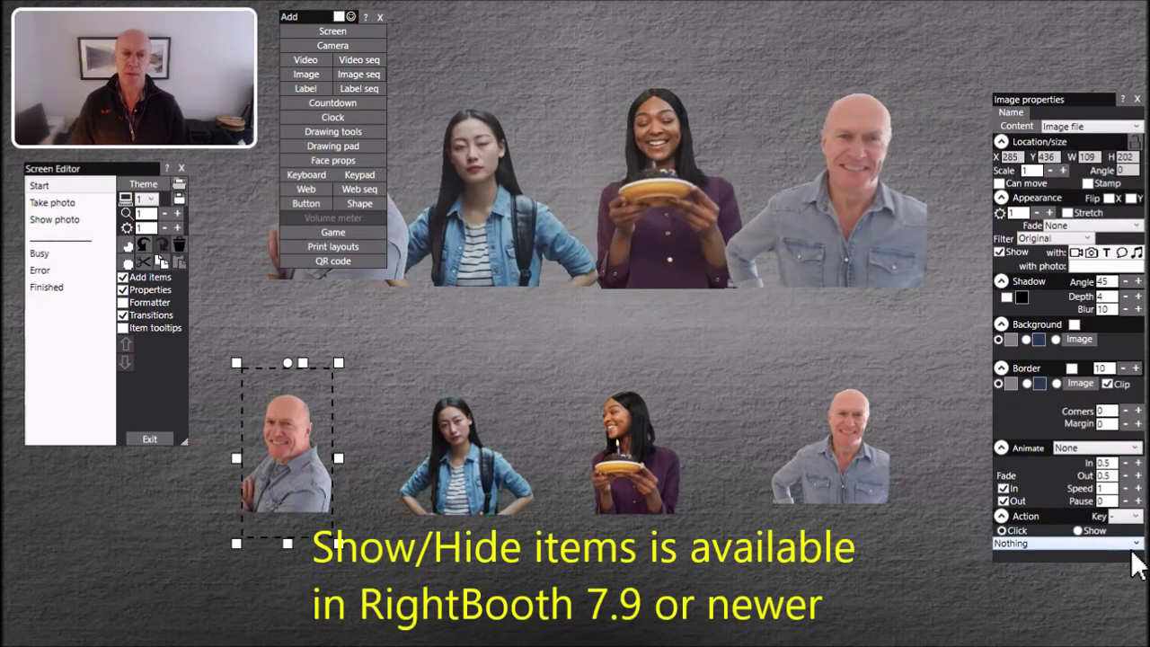
left_click(1071, 543)
scroll(1079, 488, "down", 1)
scroll(1079, 488, "down", 4)
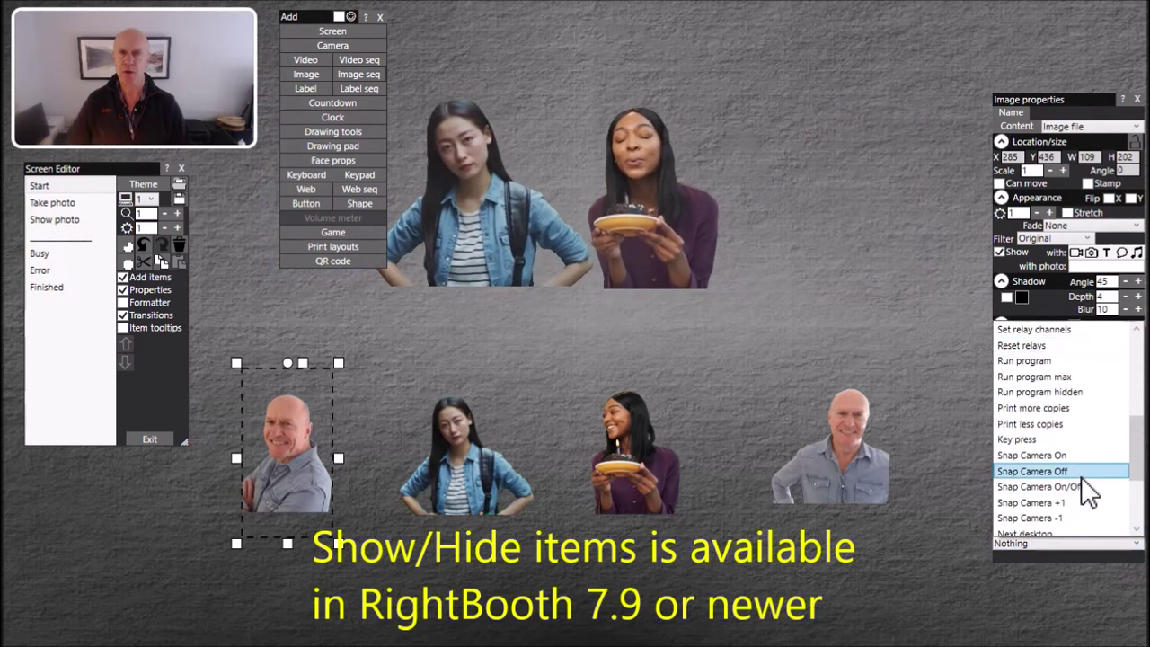
scroll(1081, 489, "down", 3)
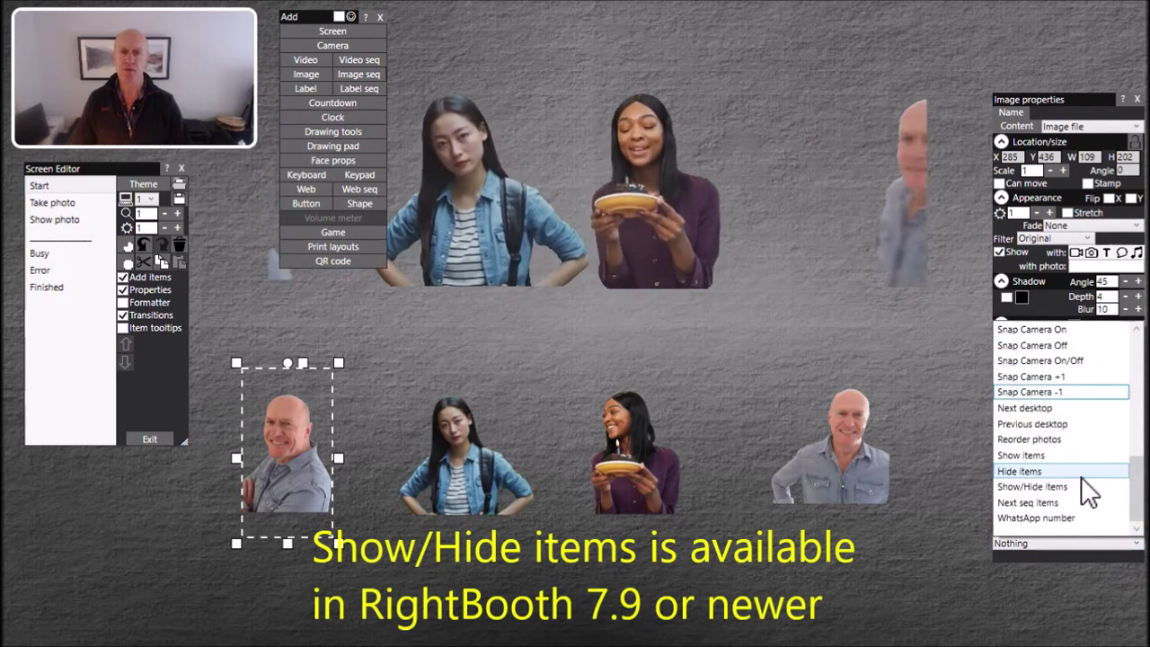
left_click(1026, 486)
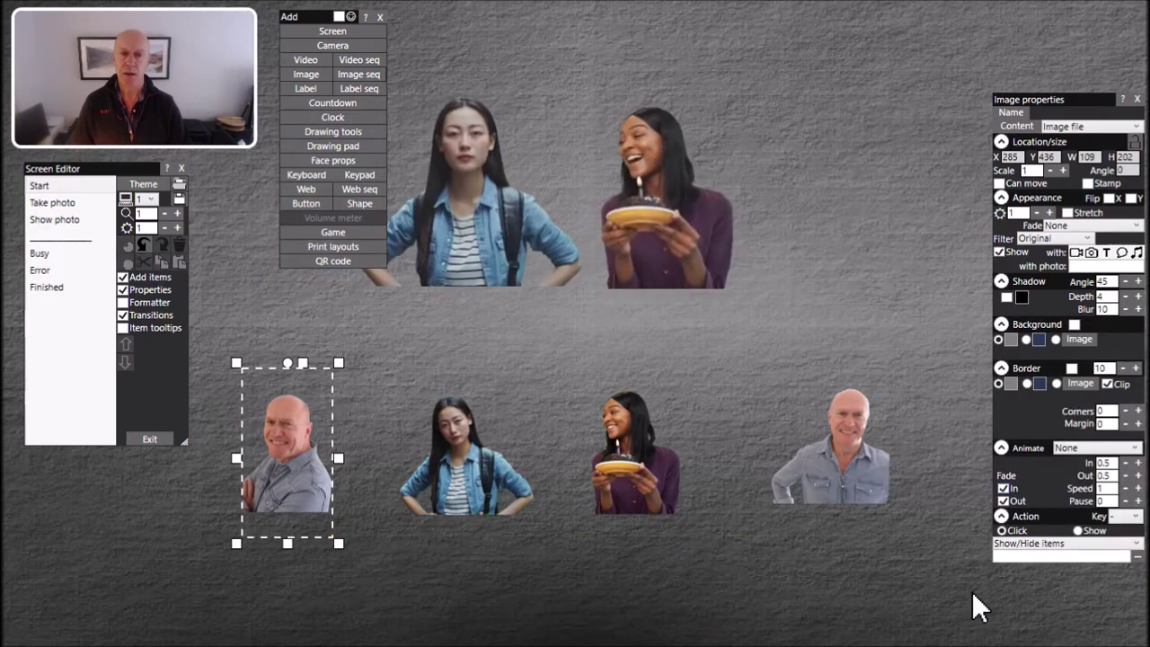
- Hide the Add panel and set the arms-folded image's Show/Hide target to its video's name, the presenter's first name followed by "-Left"
left_click(379, 18)
left_click(398, 333)
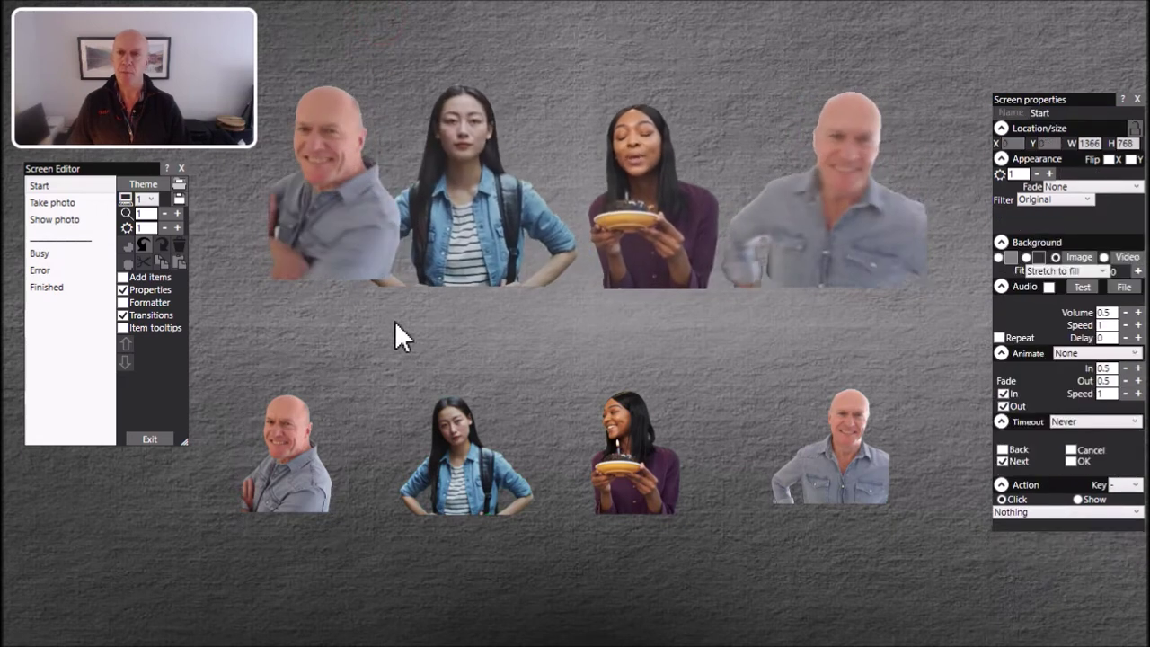
left_click(339, 211)
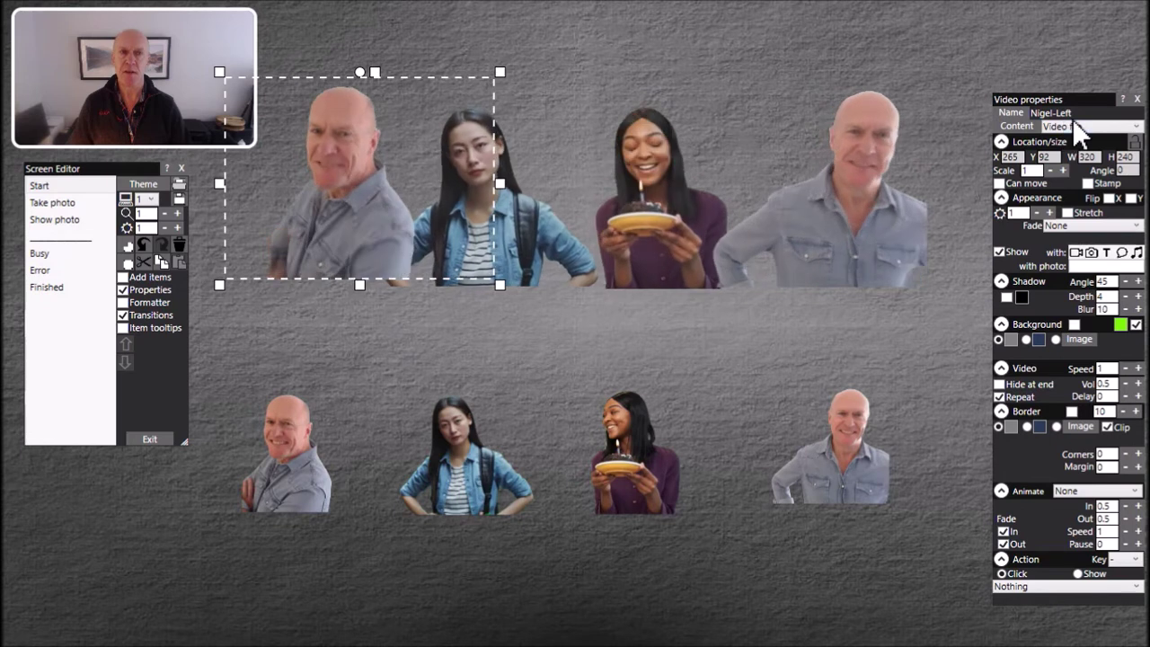
left_click(300, 427)
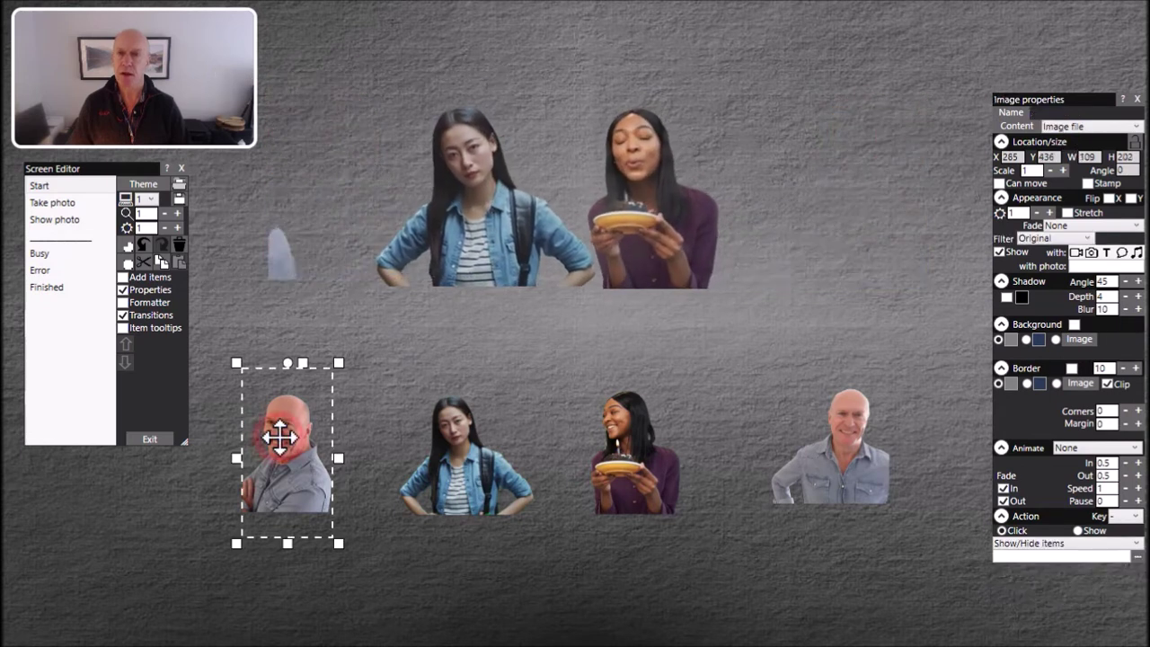
left_click(1037, 557)
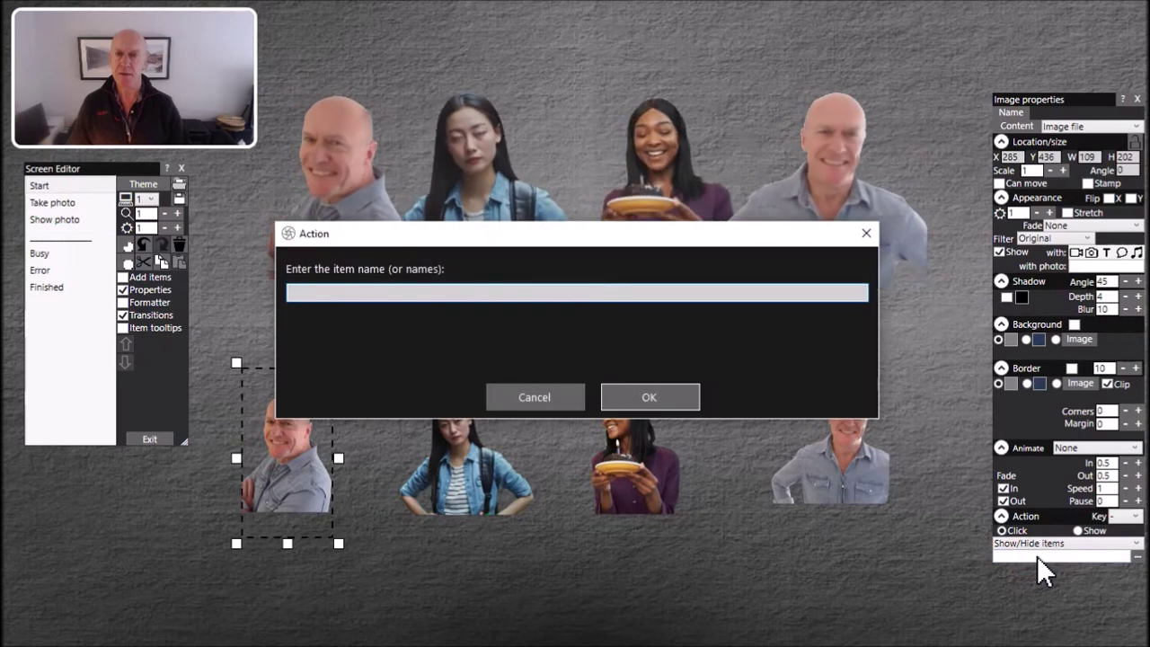
type("Nigel")
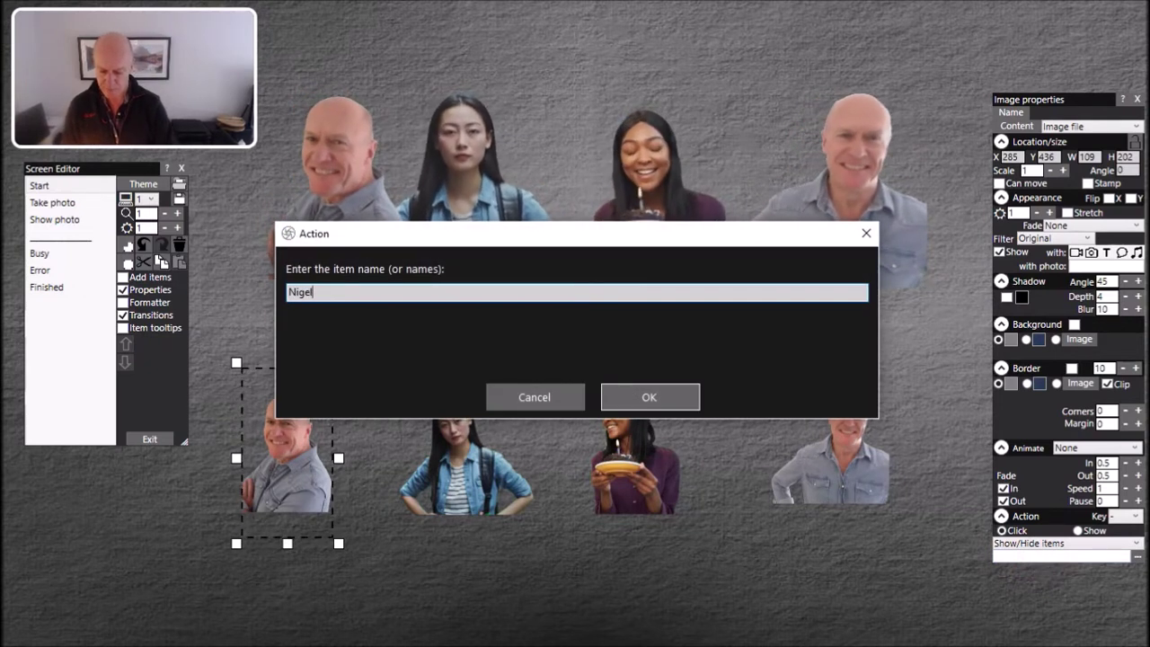
type("-Left")
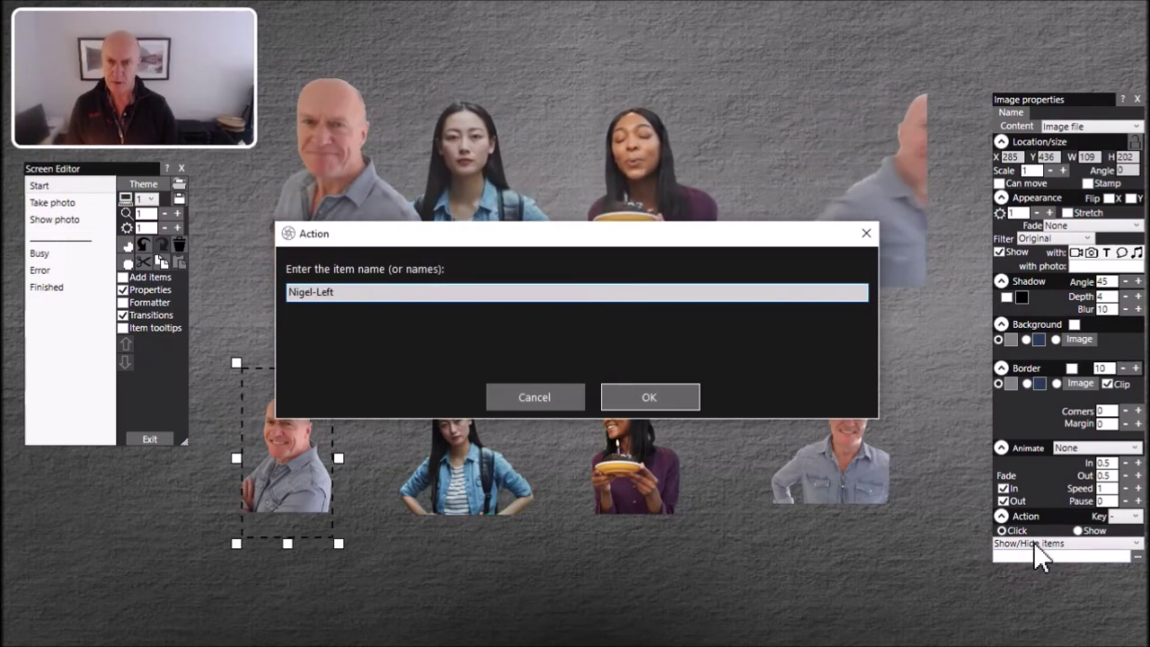
left_click(695, 395)
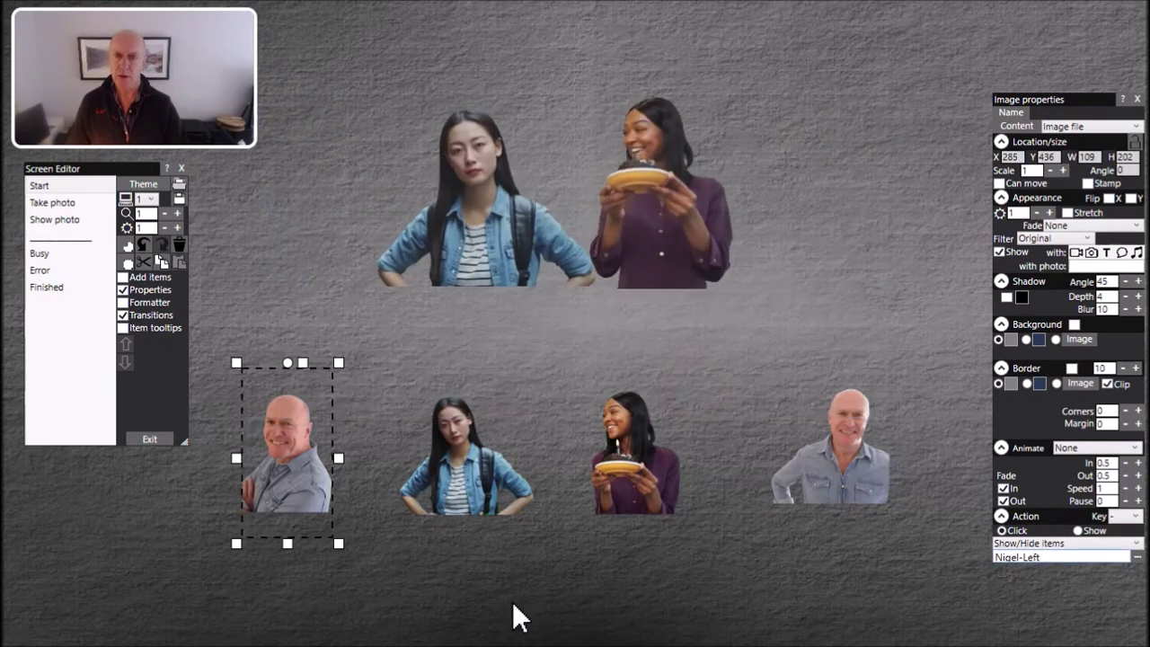
- Give the backpack woman's image the click action Show/Hide items with the item name "Girl"
left_click(483, 475)
left_click(1066, 542)
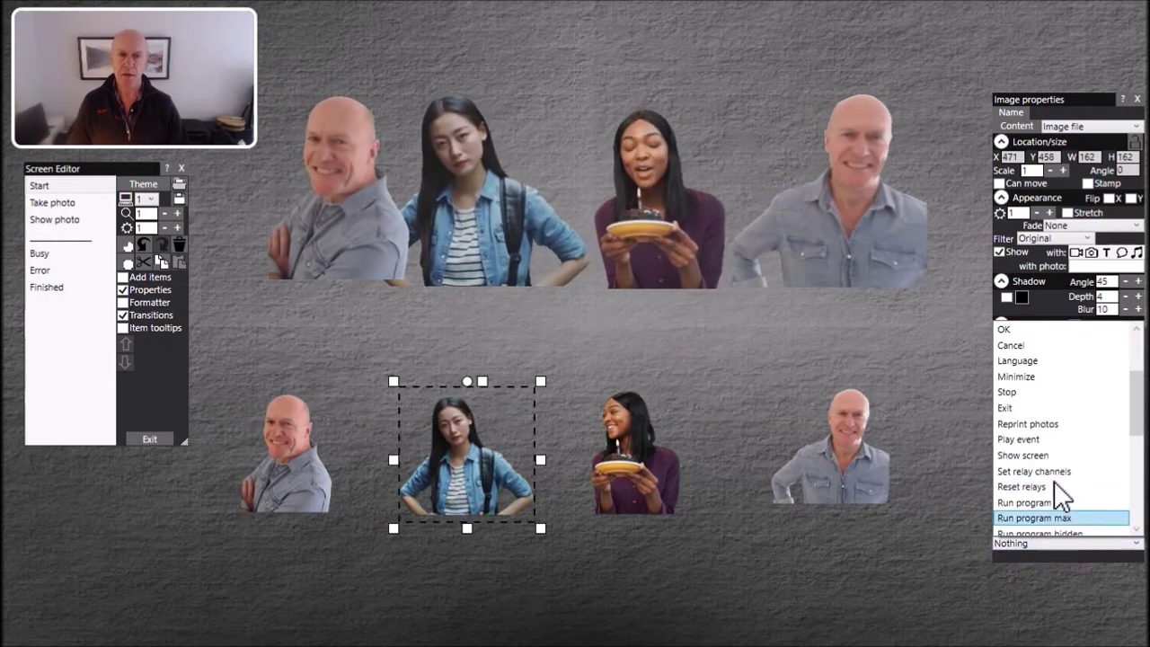
scroll(1060, 472, "down", 5)
left_click(1051, 486)
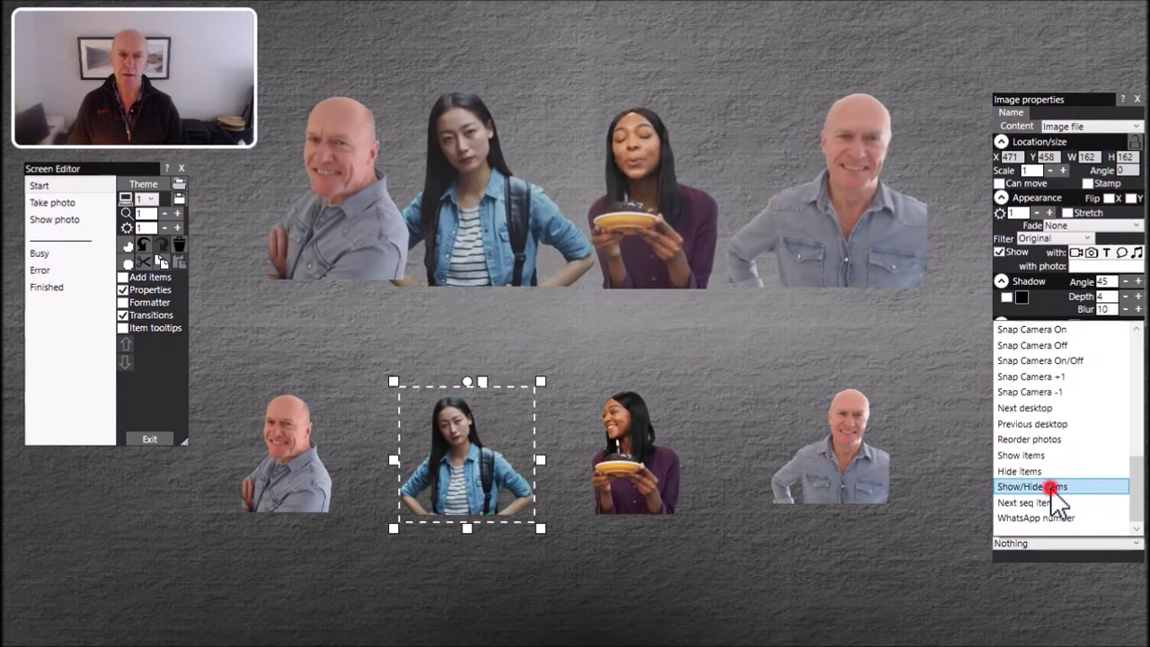
left_click(1051, 556)
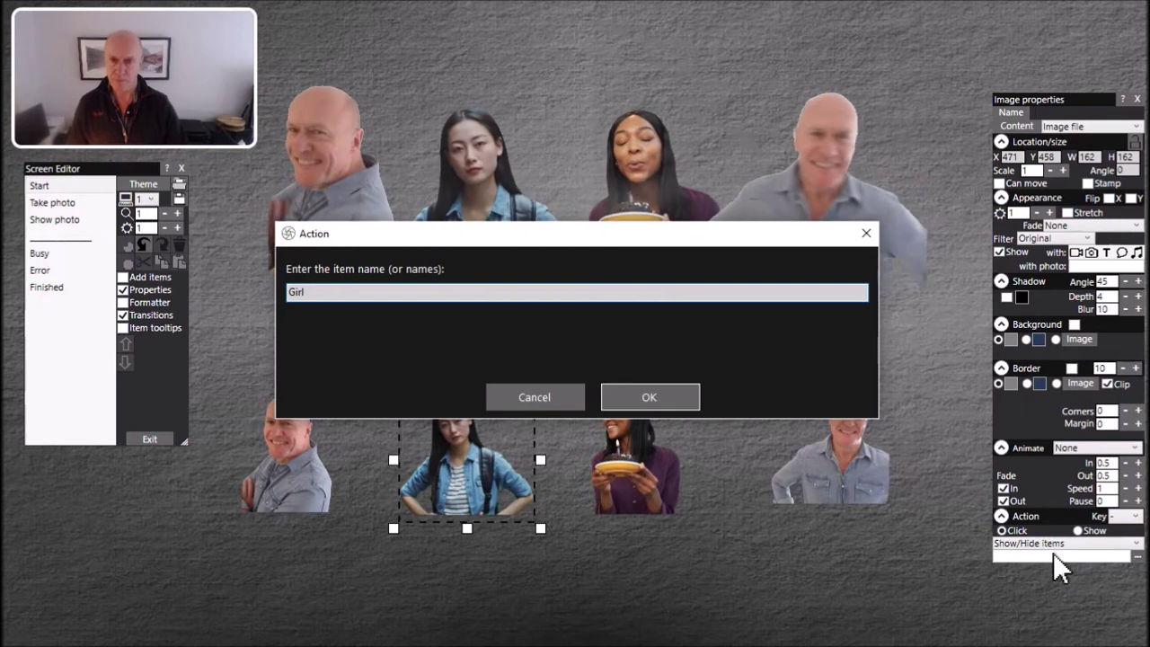
left_click(661, 396)
- Give the candle woman's image the click action Show/Hide items with the item name "Candle"
left_click(636, 492)
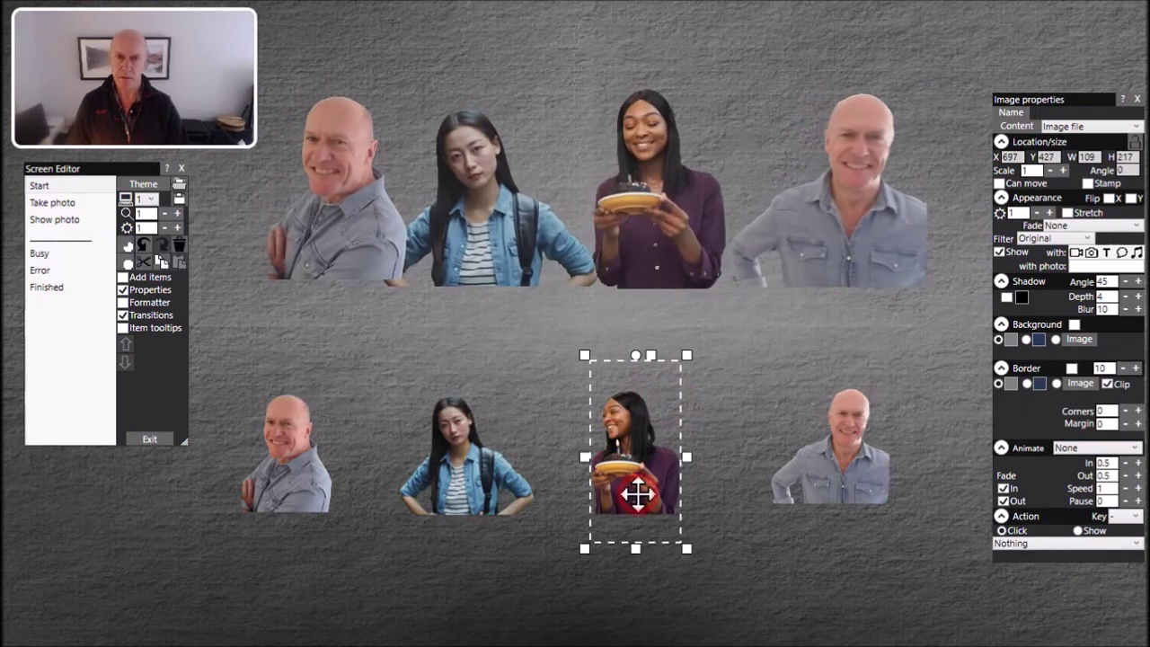
left_click(1052, 542)
scroll(1048, 494, "down", 5)
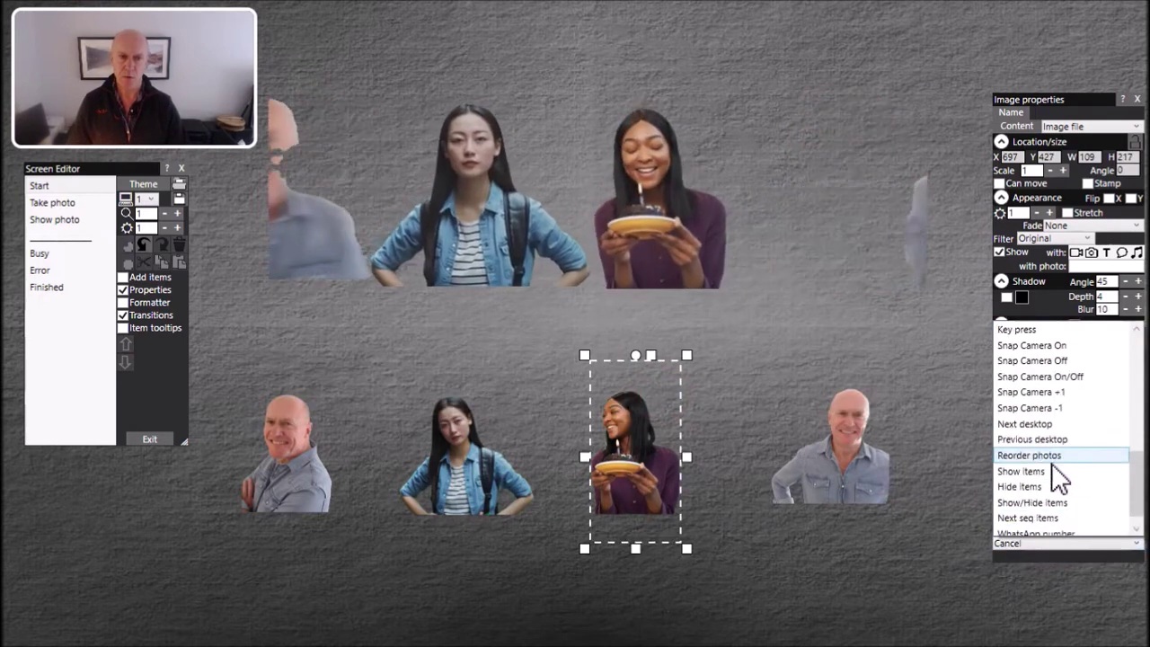
left_click(1042, 486)
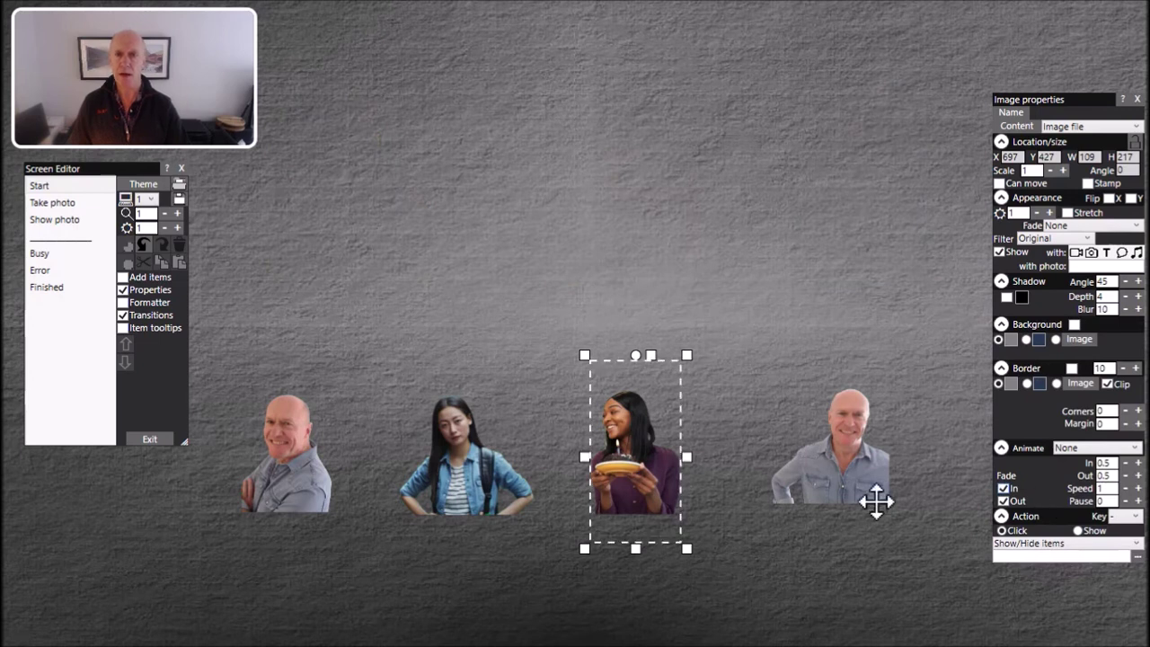
left_click(1029, 557)
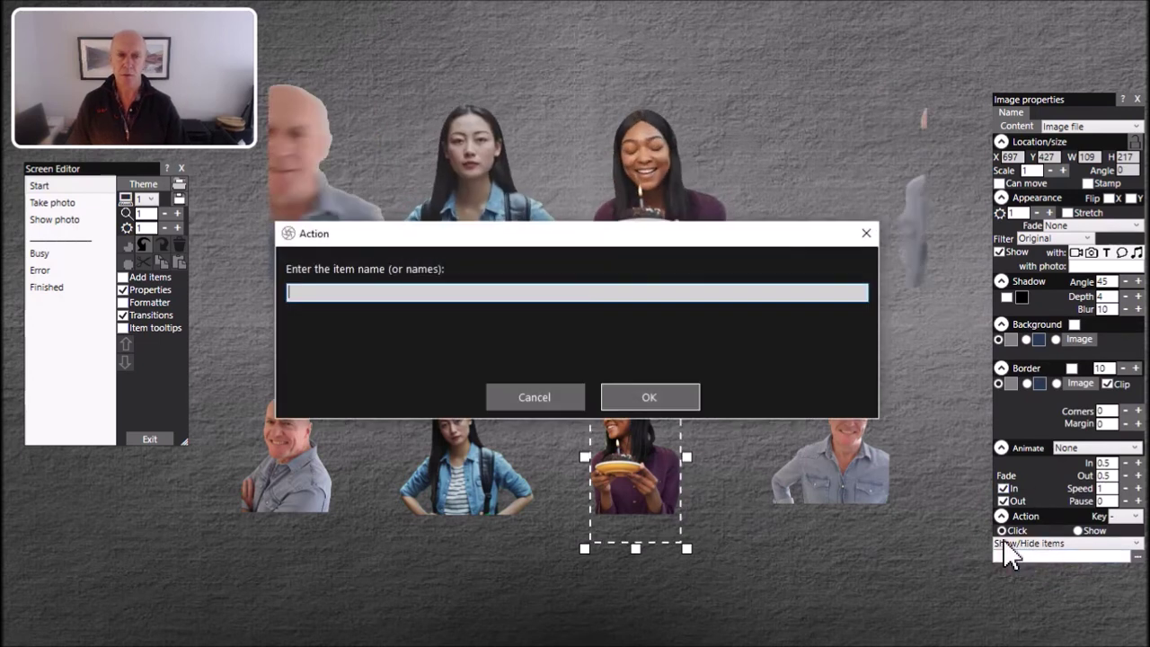
type("Cand")
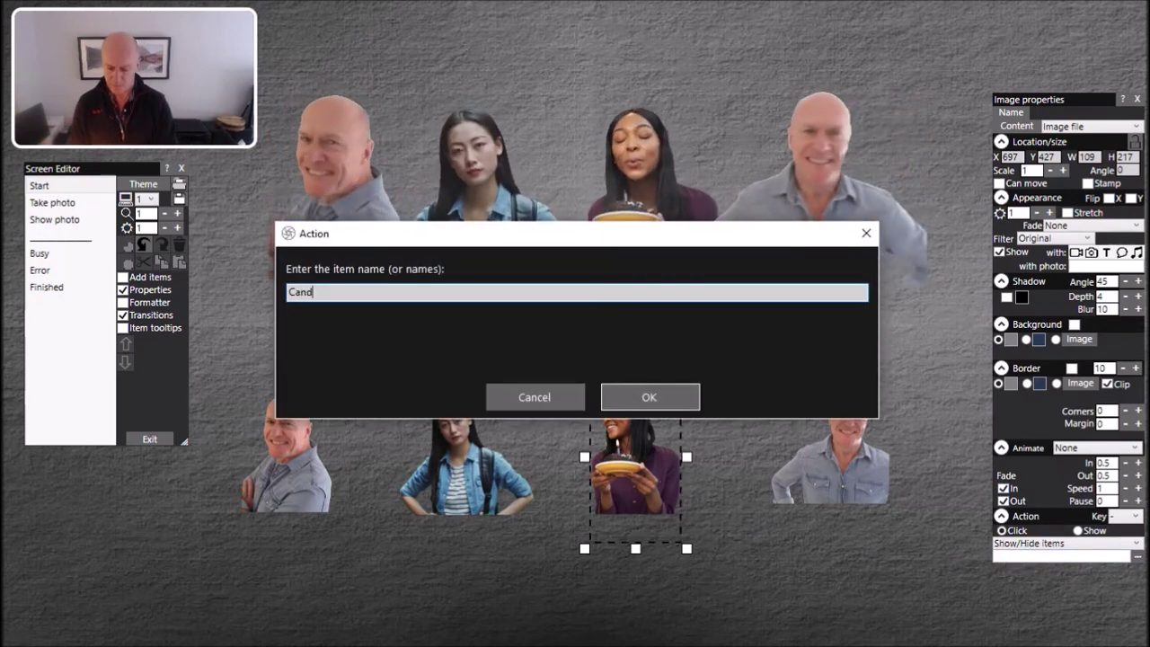
type("le")
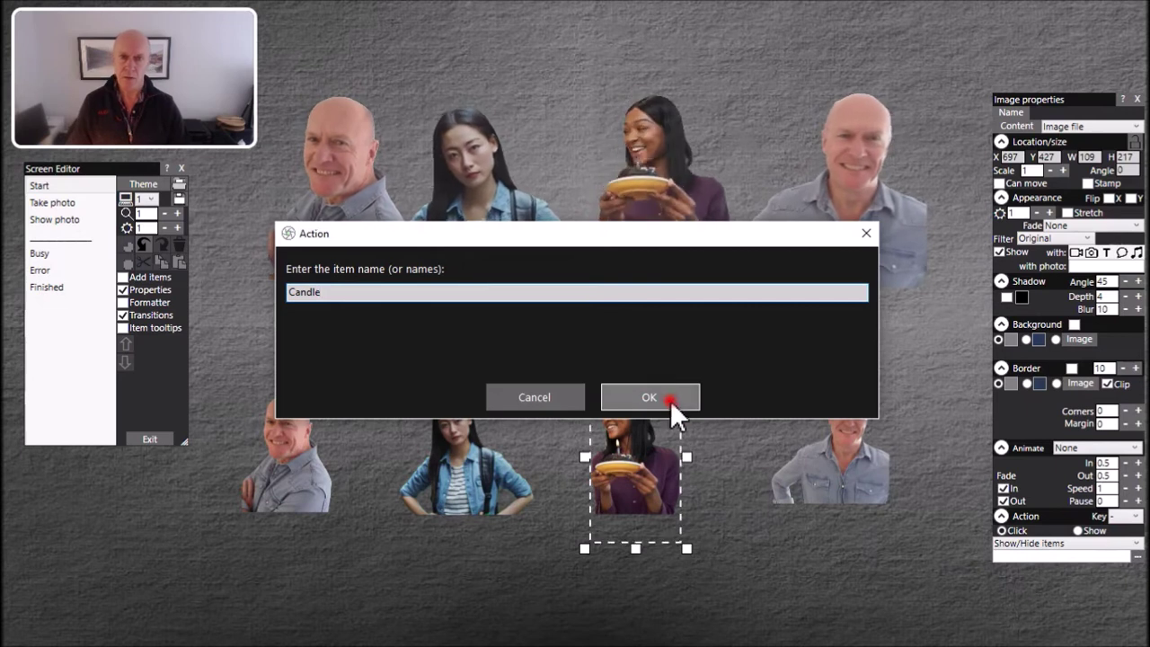
left_click(670, 401)
- Give the hands-on-hips presenter's image the click action Show/Hide items, with his first name followed by "-Right" as the item name
left_click(803, 457)
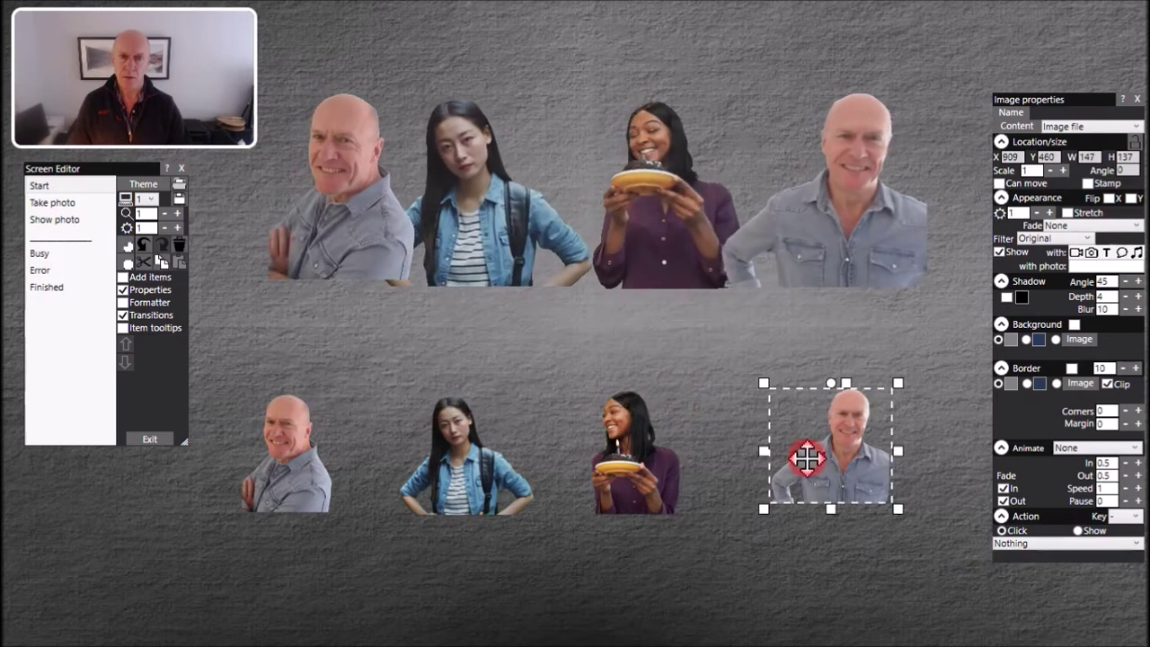
left_click(1078, 543)
scroll(1060, 506, "down", 8)
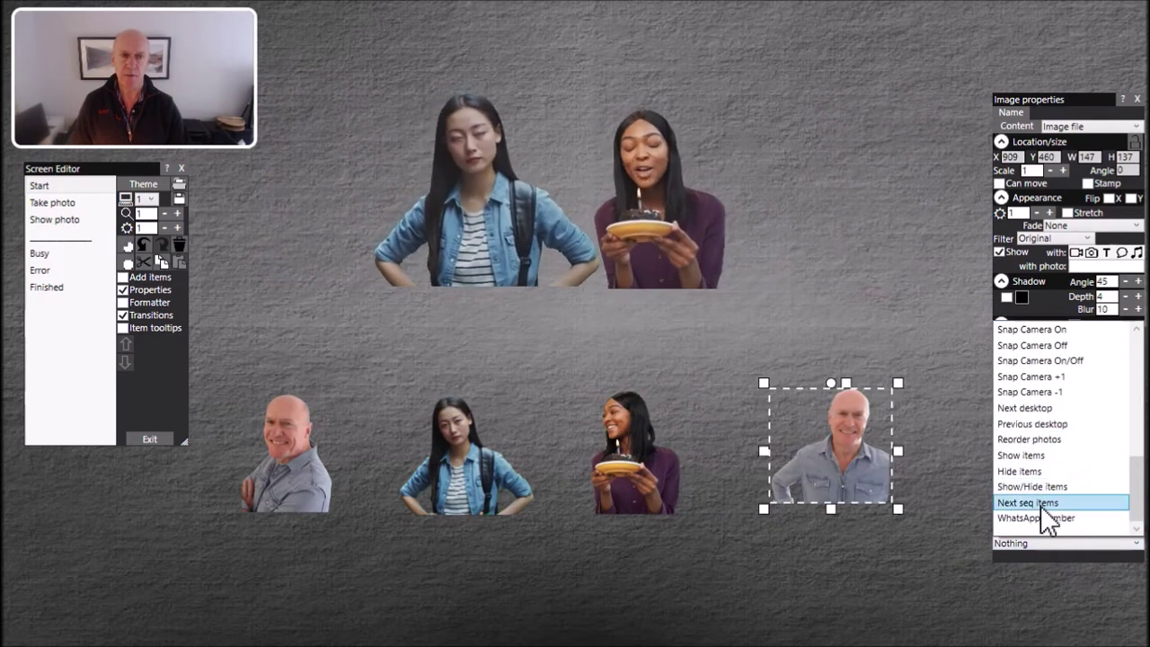
left_click(1053, 486)
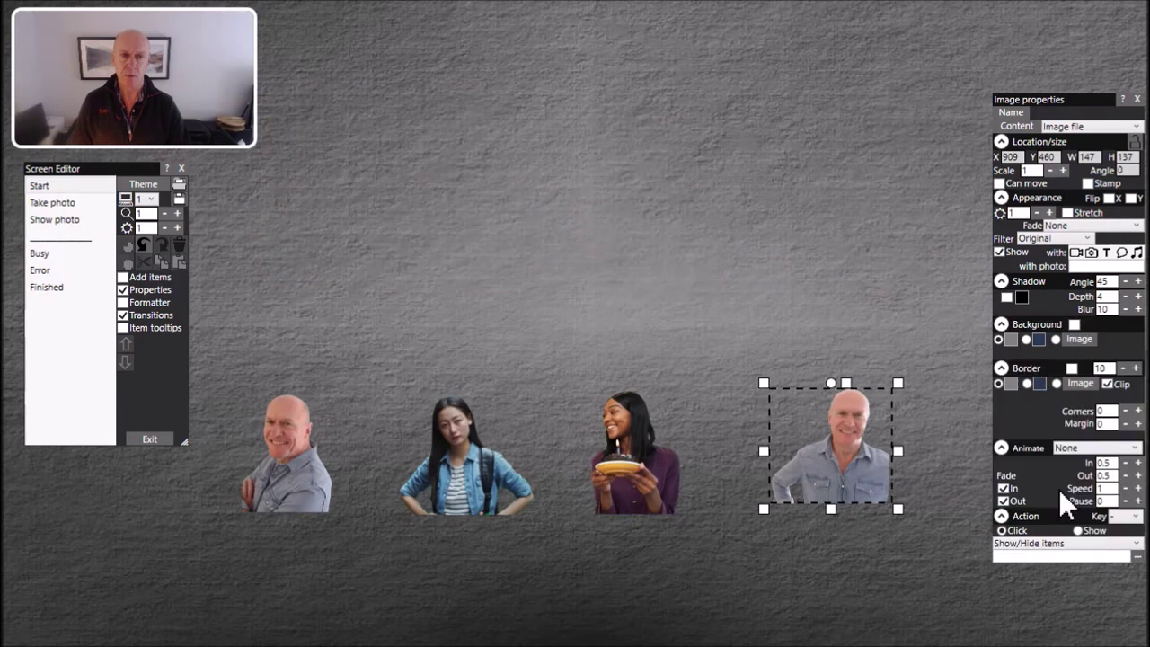
left_click(1089, 555)
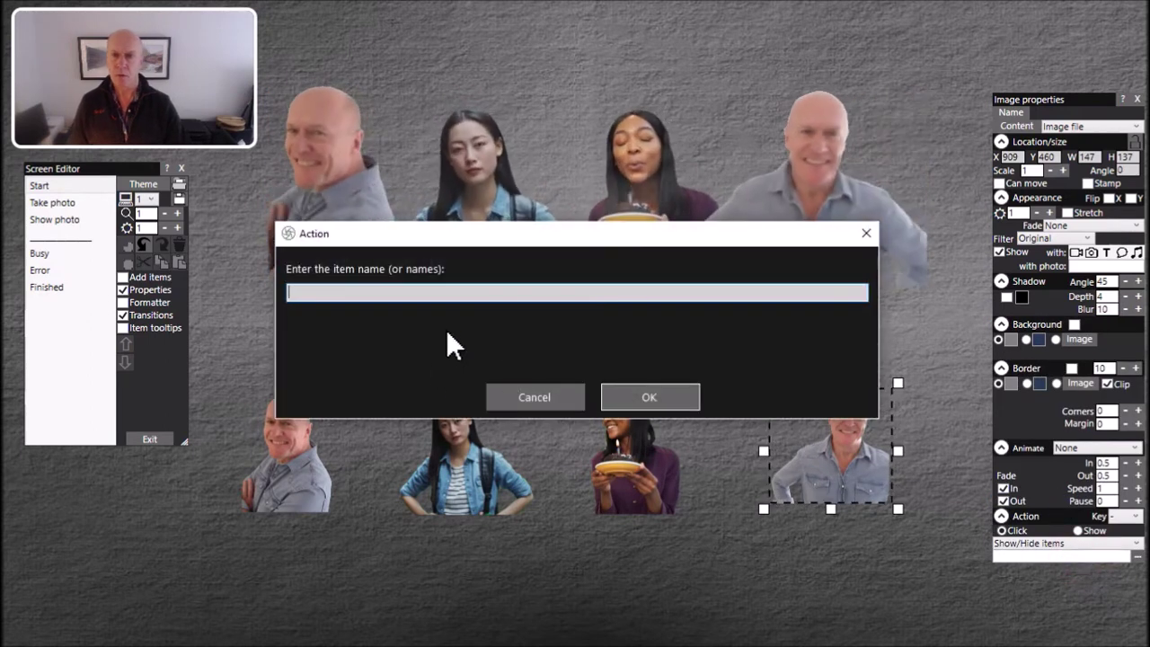
type("Nigel")
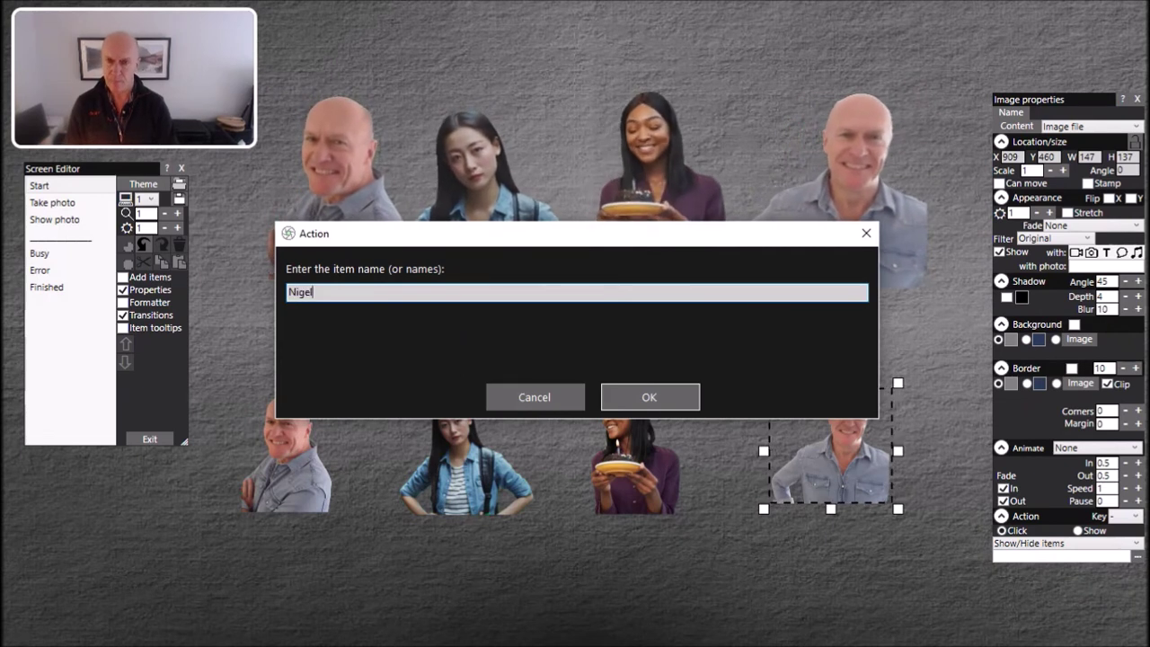
type("-Right")
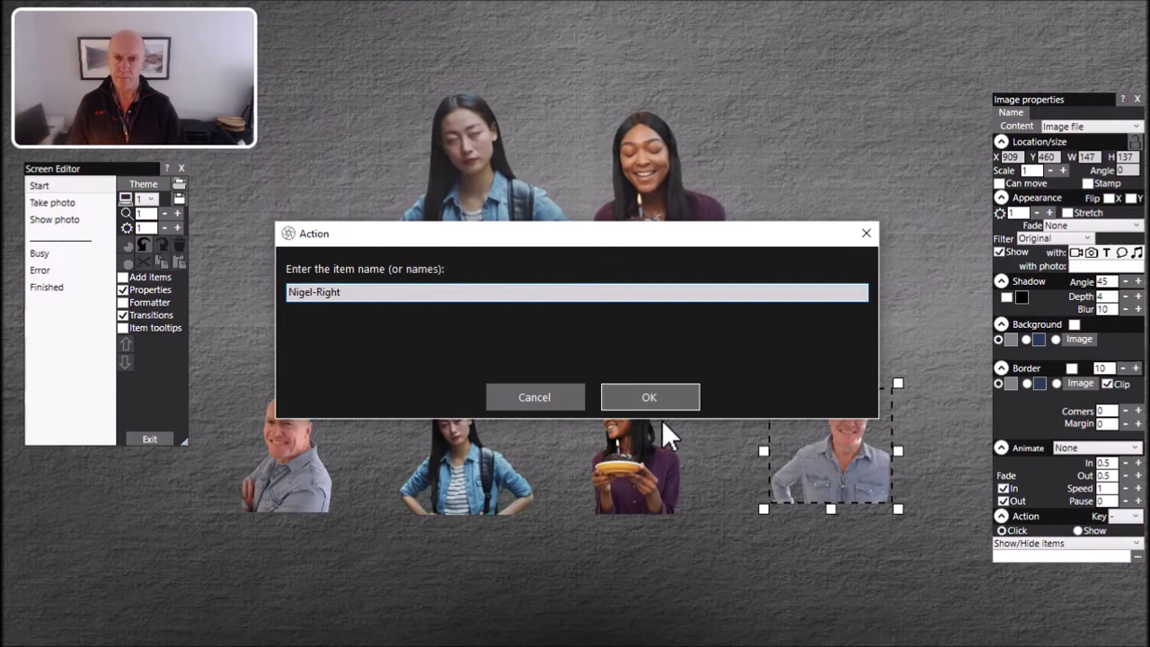
left_click(674, 395)
left_click(709, 537)
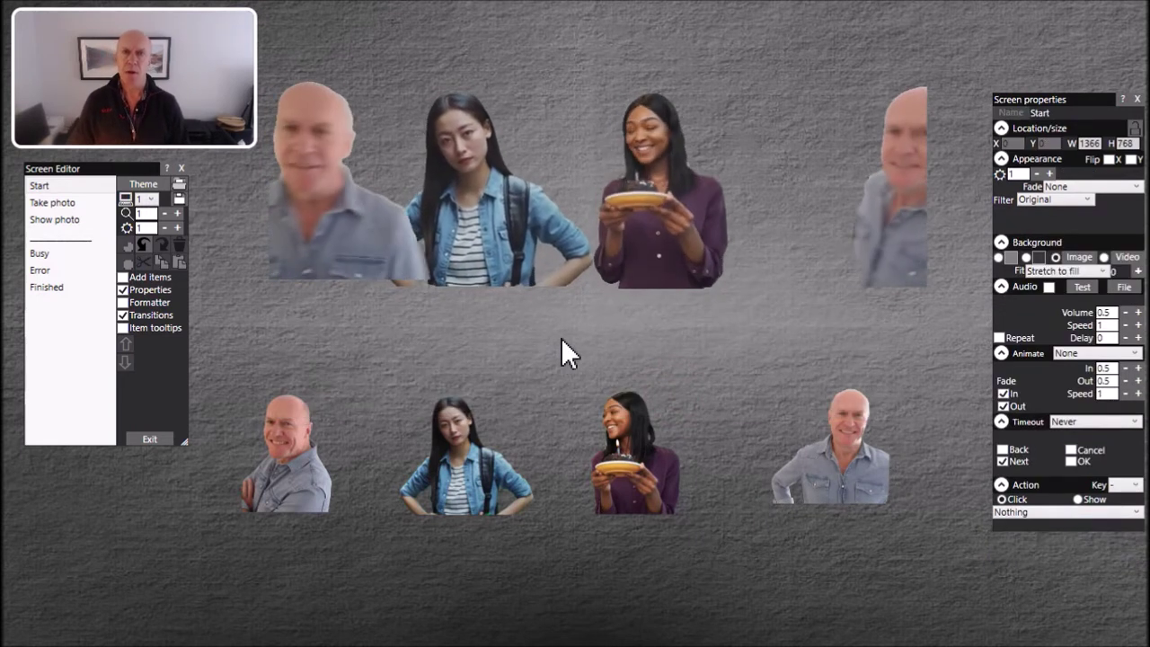
- Close the screen editor, save the event and run it
left_click(162, 436)
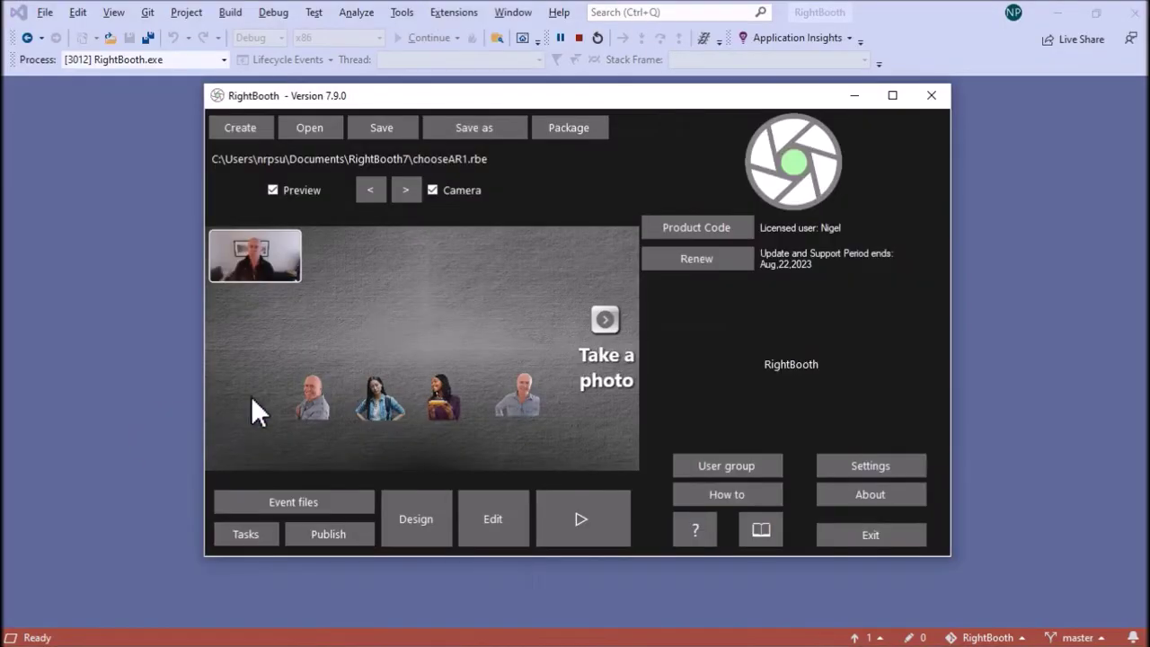
left_click(401, 130)
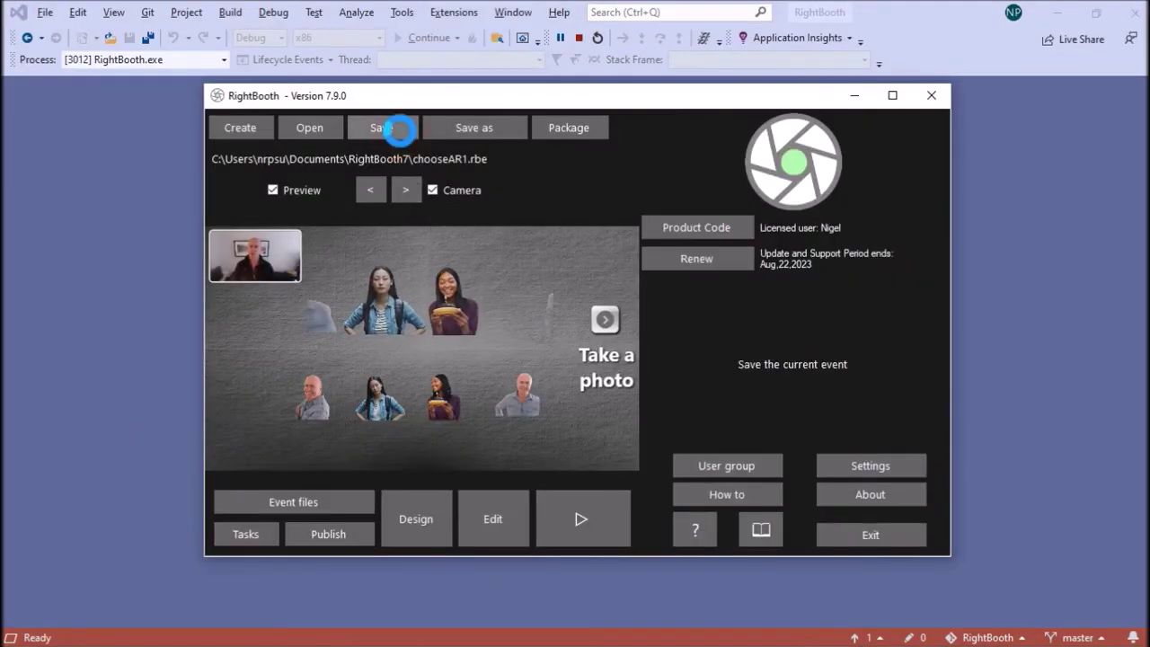
left_click(592, 525)
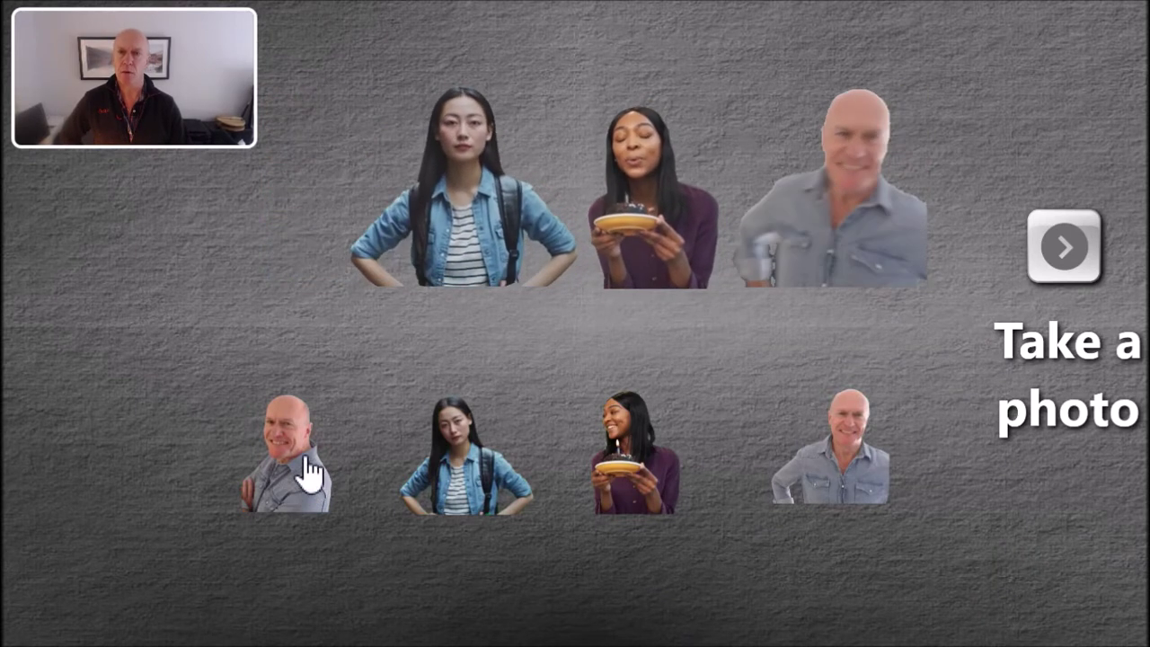
- Test the running Start screen by toggling the videos on and off with the four small images, and end the event
left_click(474, 472)
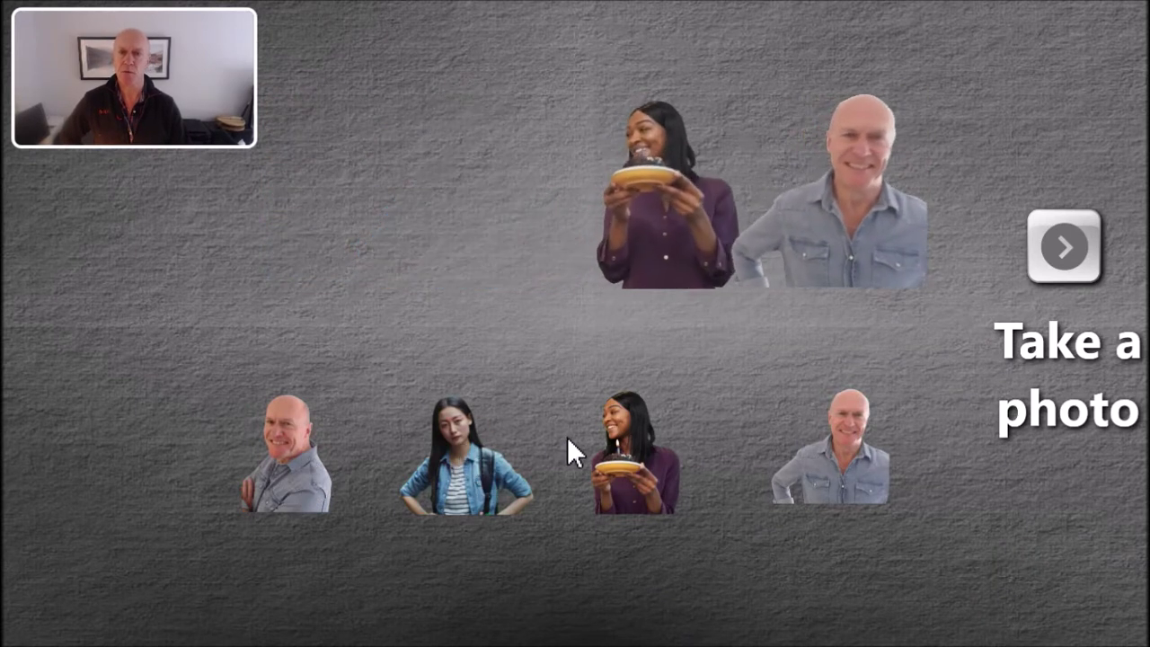
left_click(847, 458)
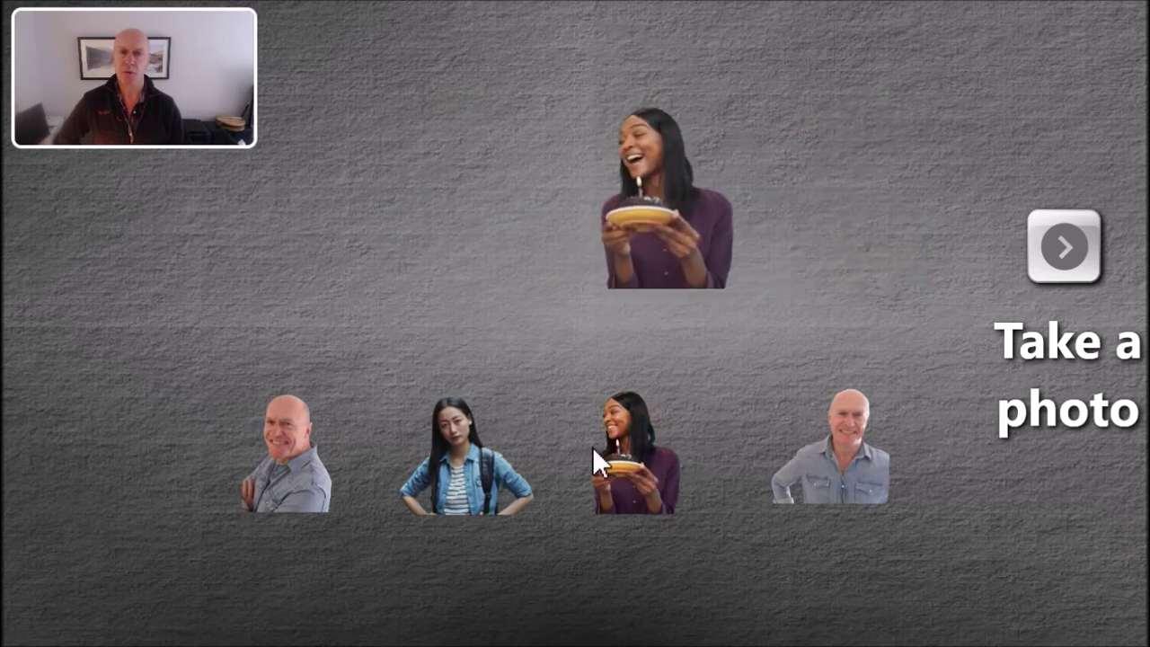
left_click(480, 472)
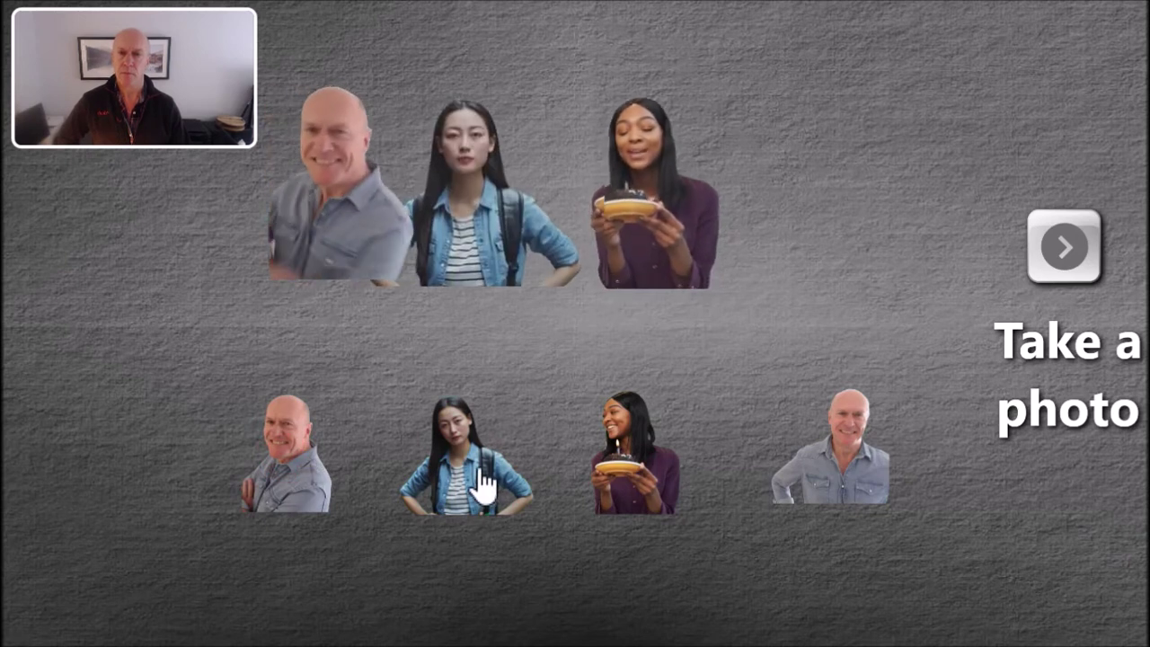
left_click(480, 472)
left_click(478, 478)
left_click(494, 480)
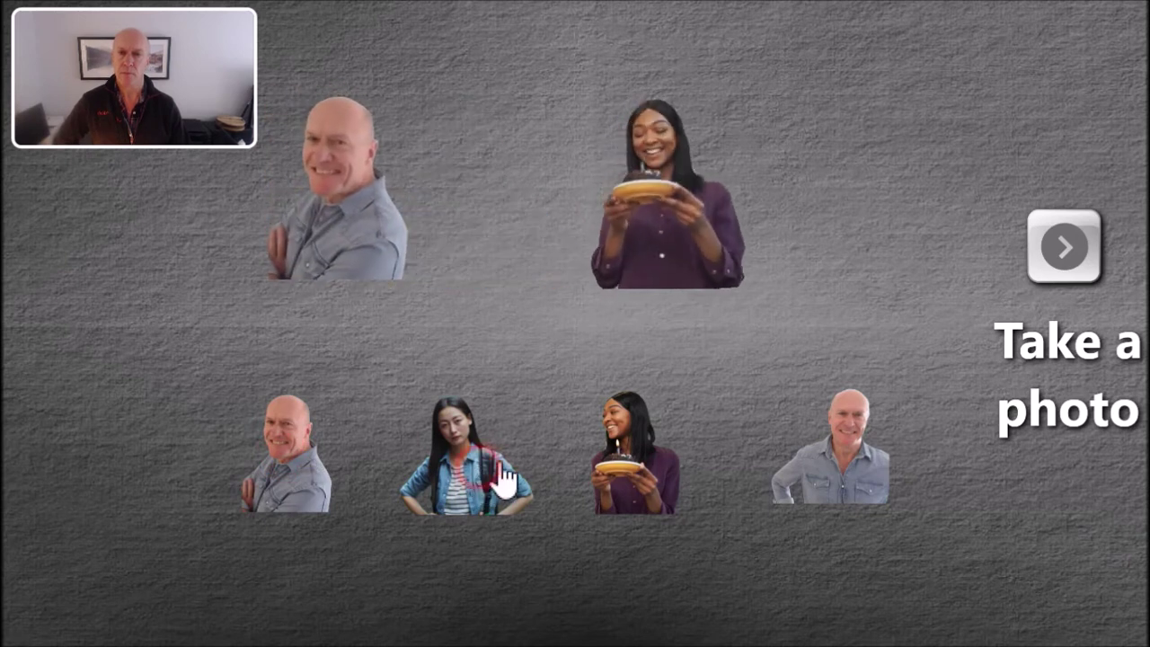
left_click(829, 462)
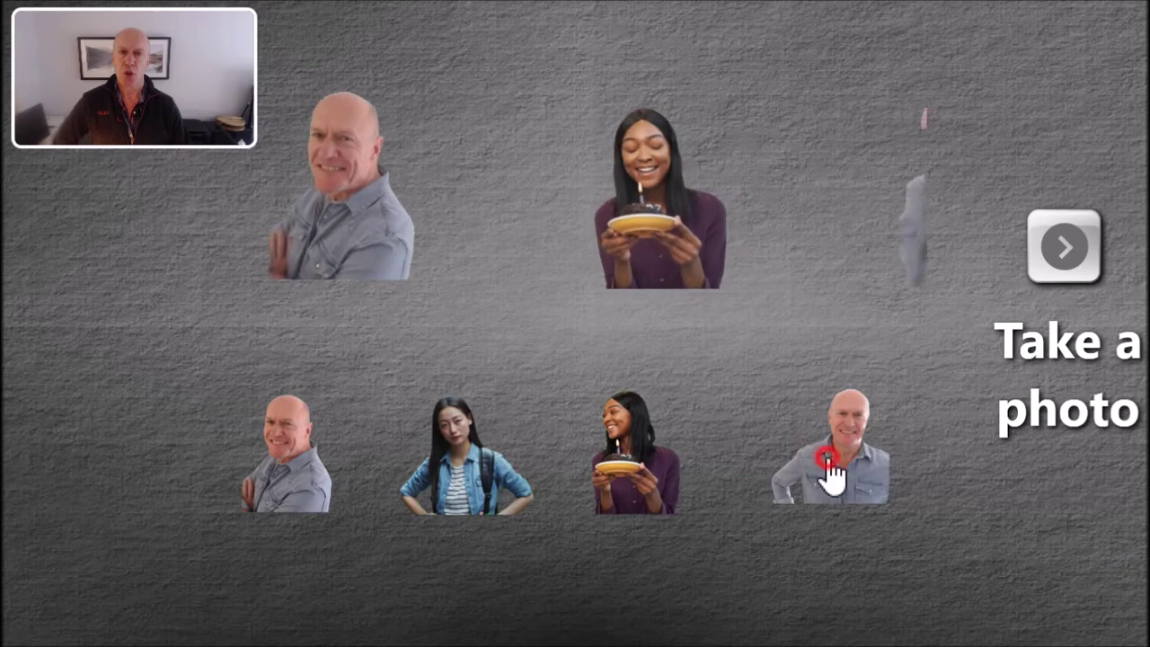
left_click(828, 461)
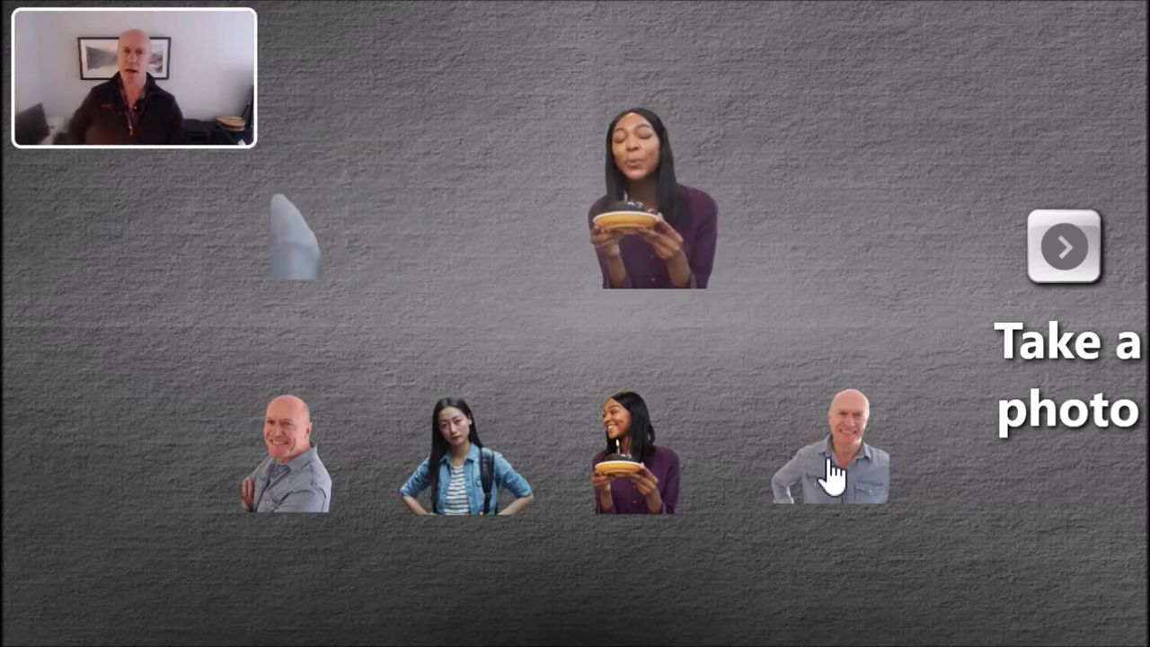
left_click(828, 474)
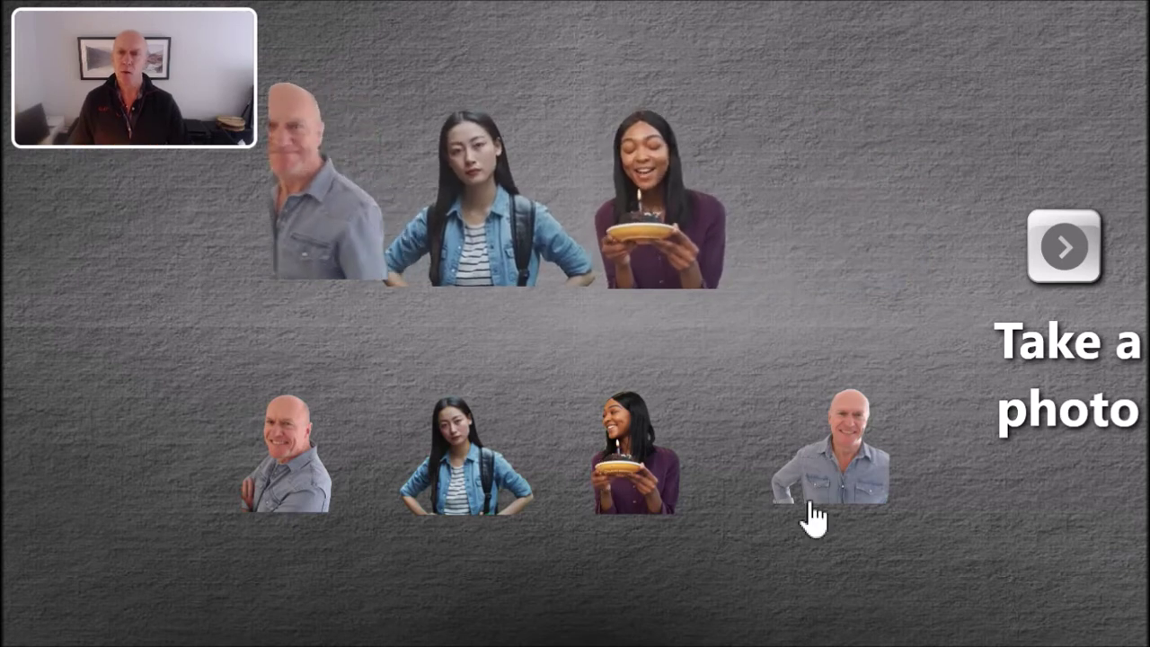
left_click(285, 465)
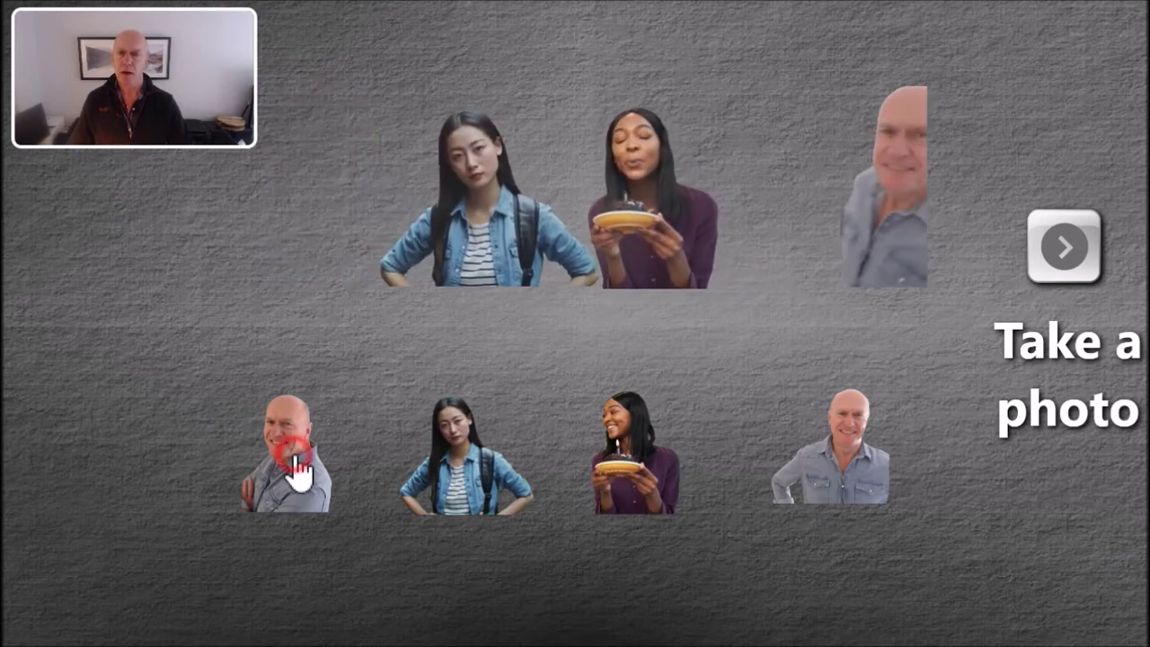
left_click(849, 472)
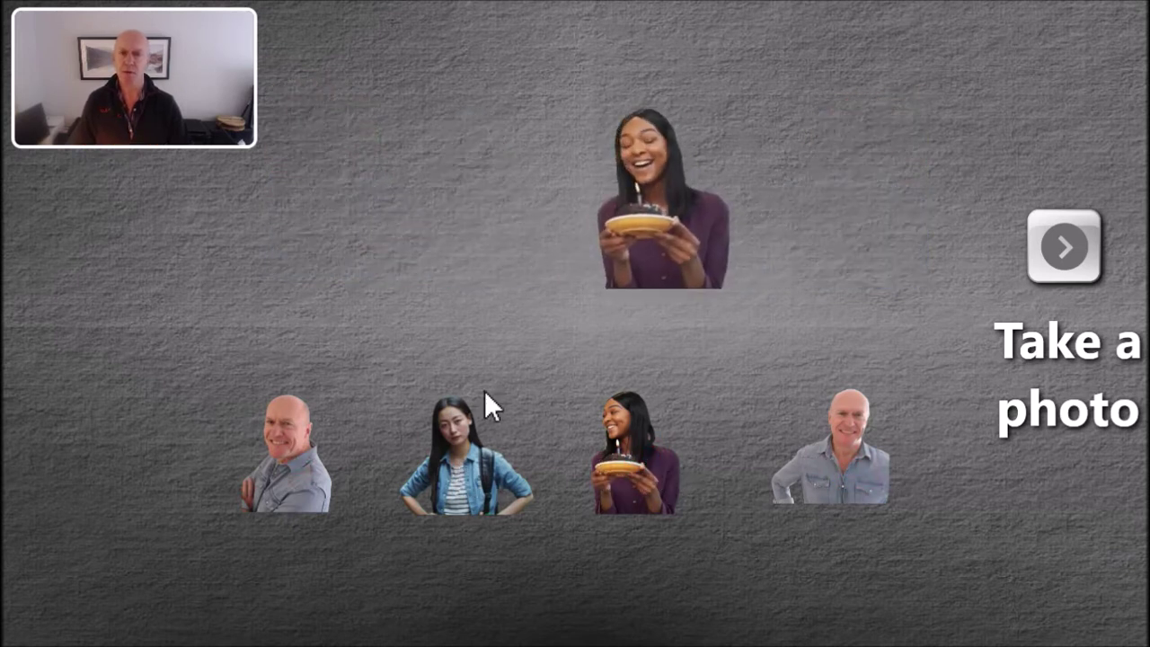
left_click(274, 473)
left_click(463, 469)
left_click(633, 463)
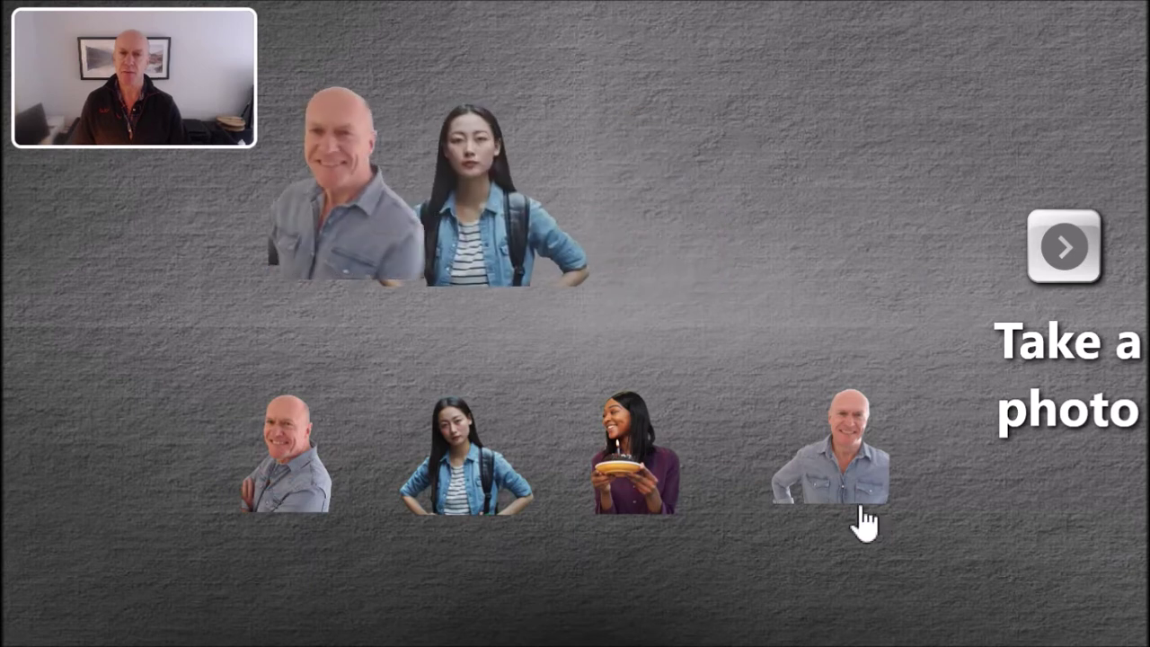
left_click(868, 476)
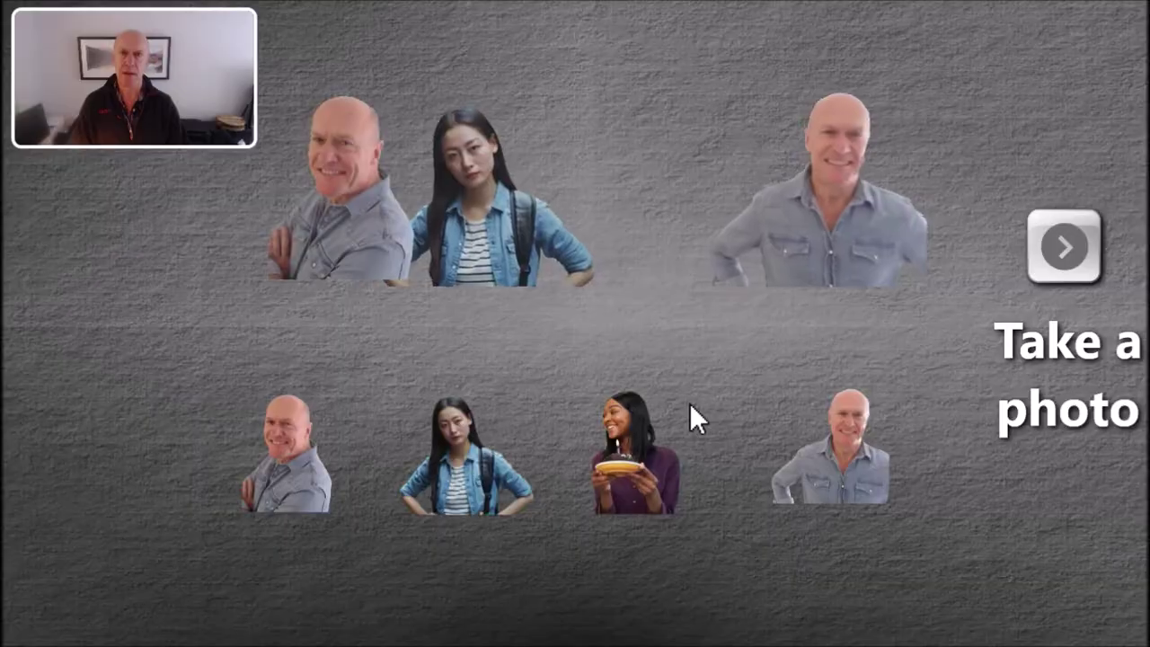
key("Escape")
- Reopen the event's Start screen for editing, add a label to it and clear the label's text
left_click(496, 509)
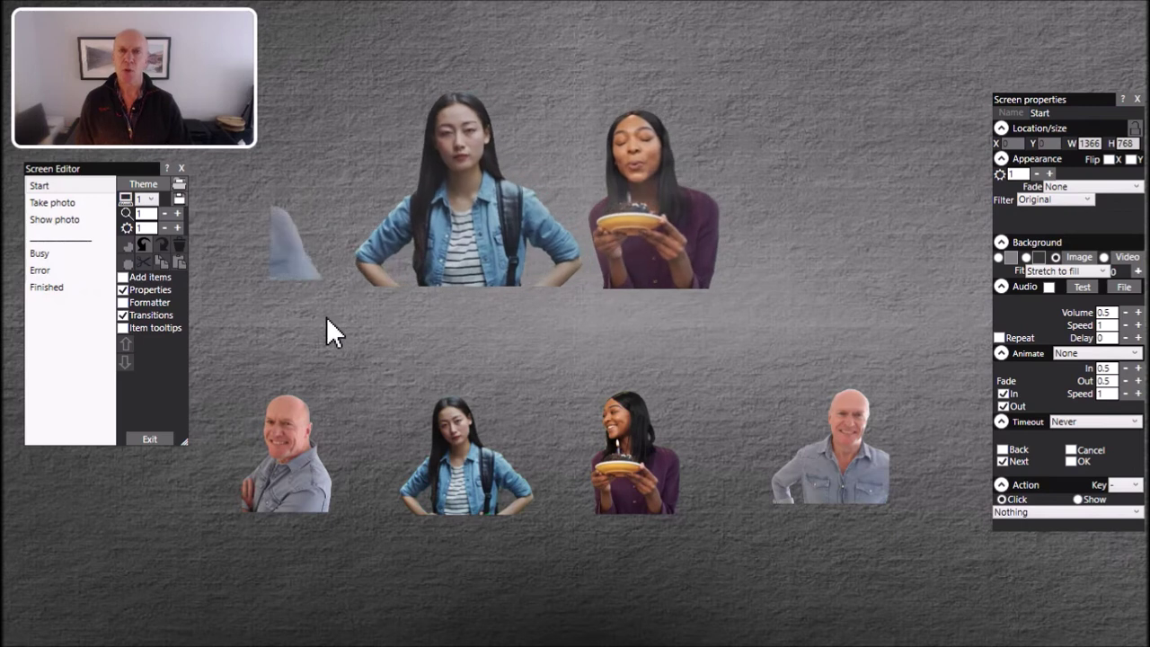
left_click(150, 279)
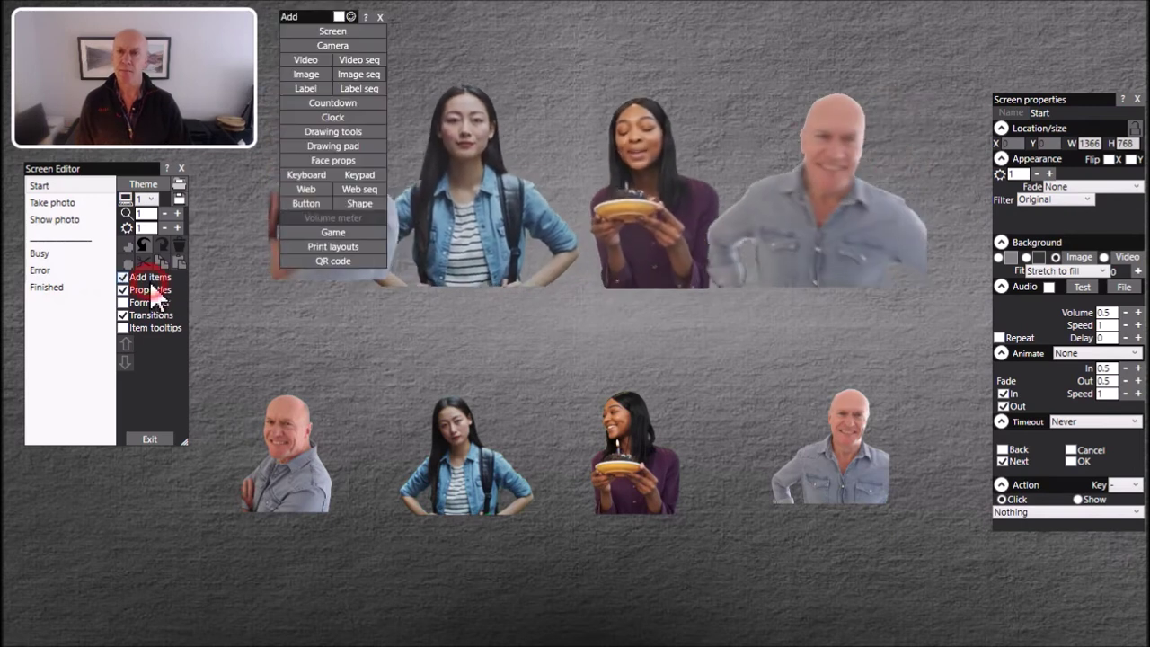
left_click(316, 90)
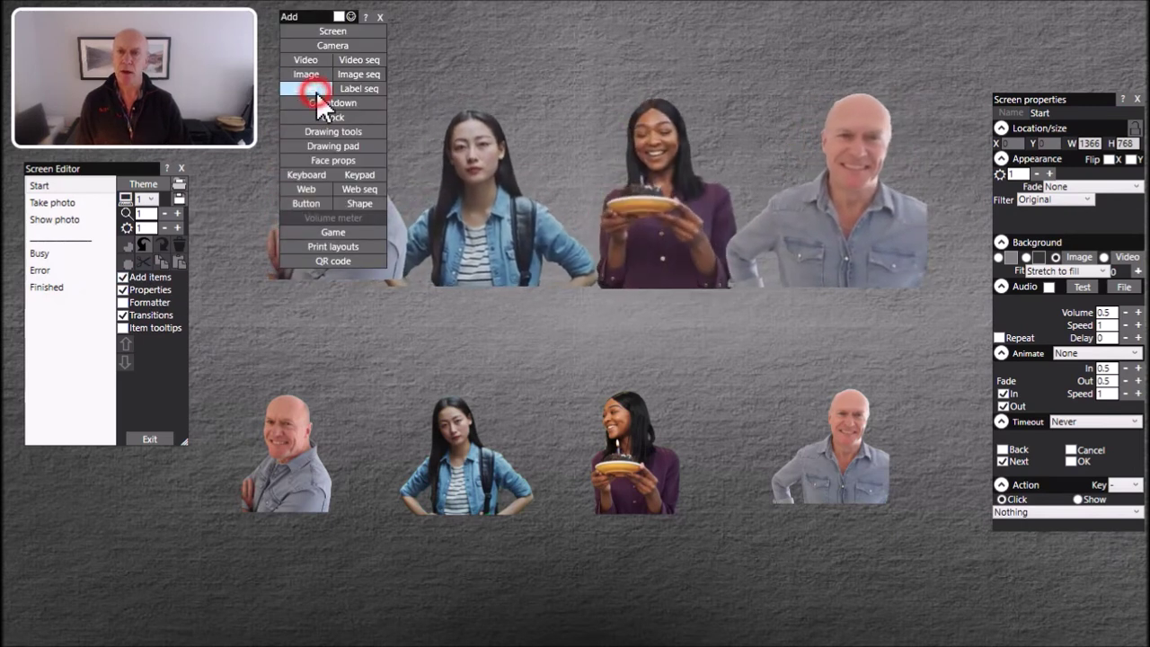
double_click(539, 380)
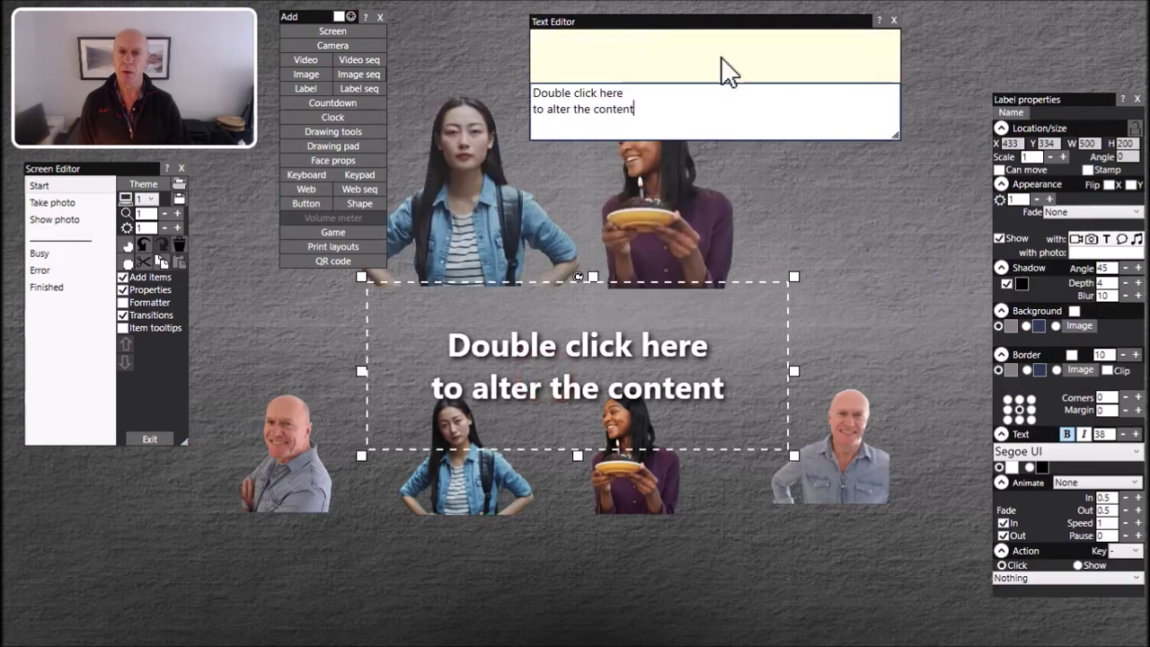
key("ctrl+a")
key("BackSpace")
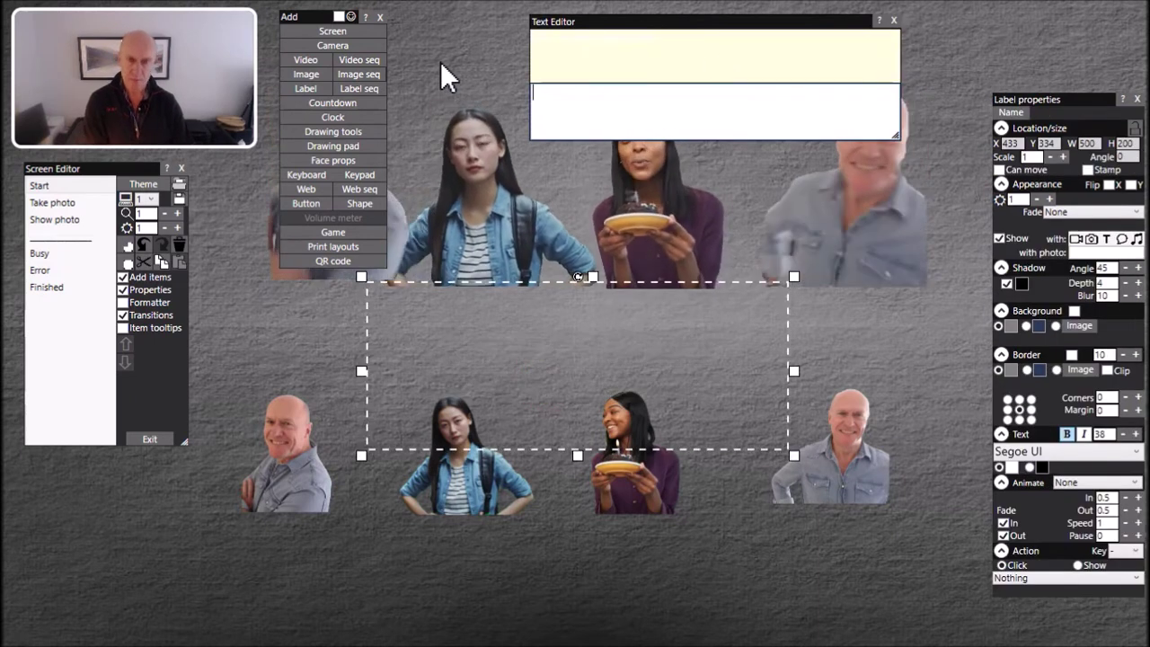
- Give the empty label a white border with thickness 6 and corners 20
left_click(1071, 355)
left_click(1011, 371)
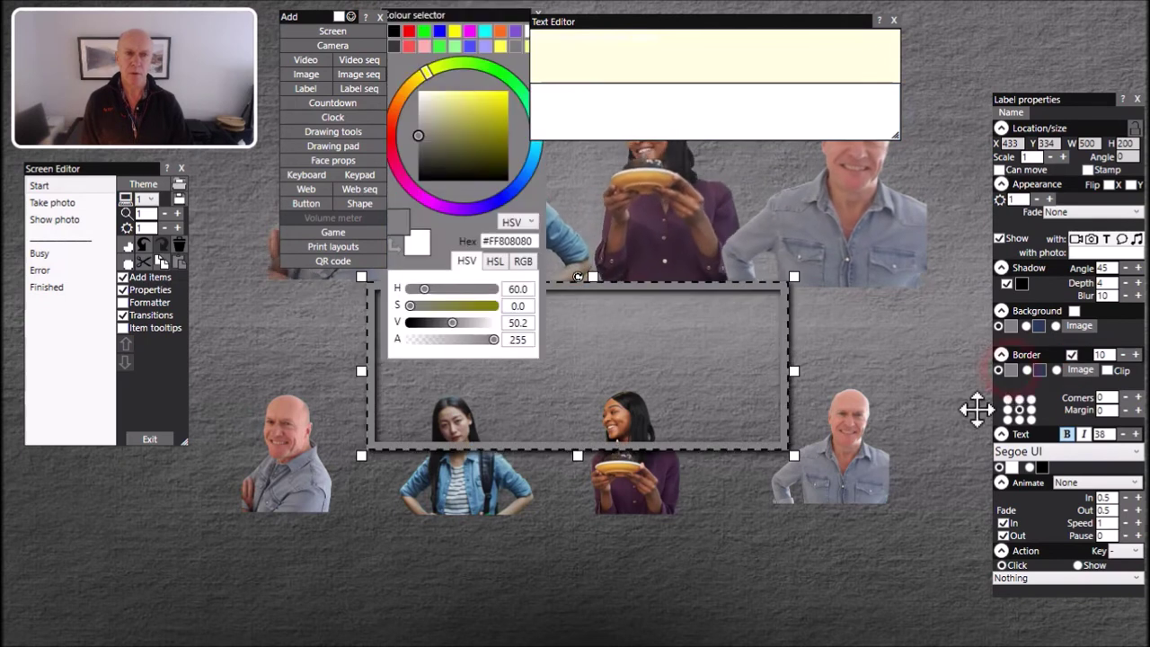
left_click_drag(614, 27, 676, 23)
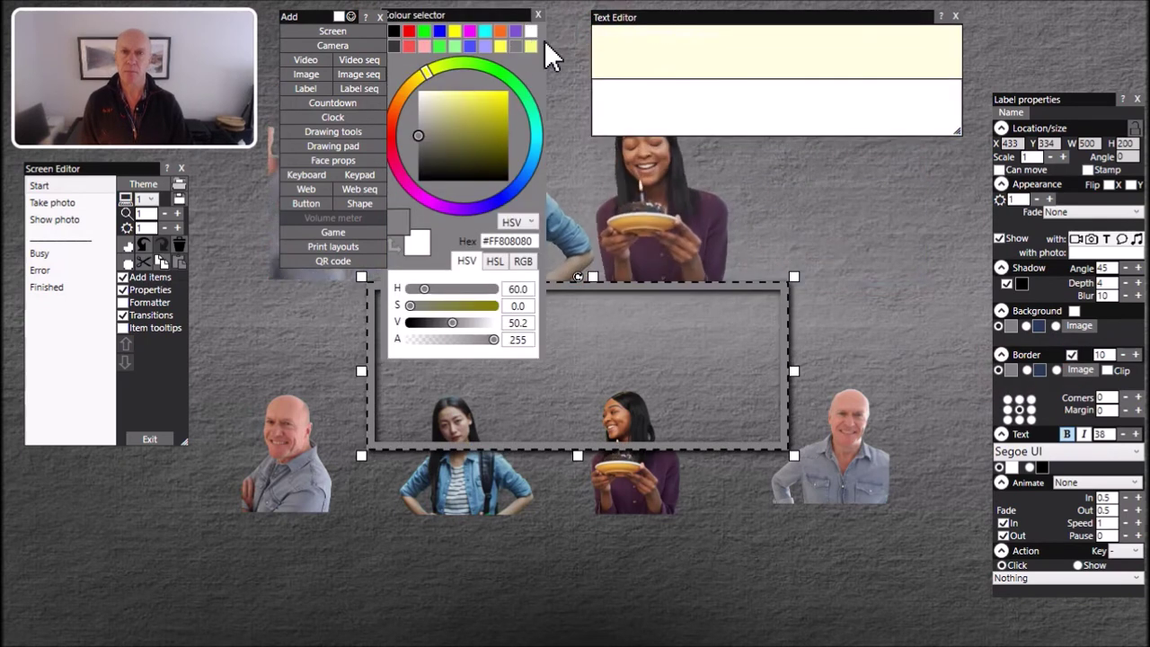
left_click(531, 32)
left_click(957, 16)
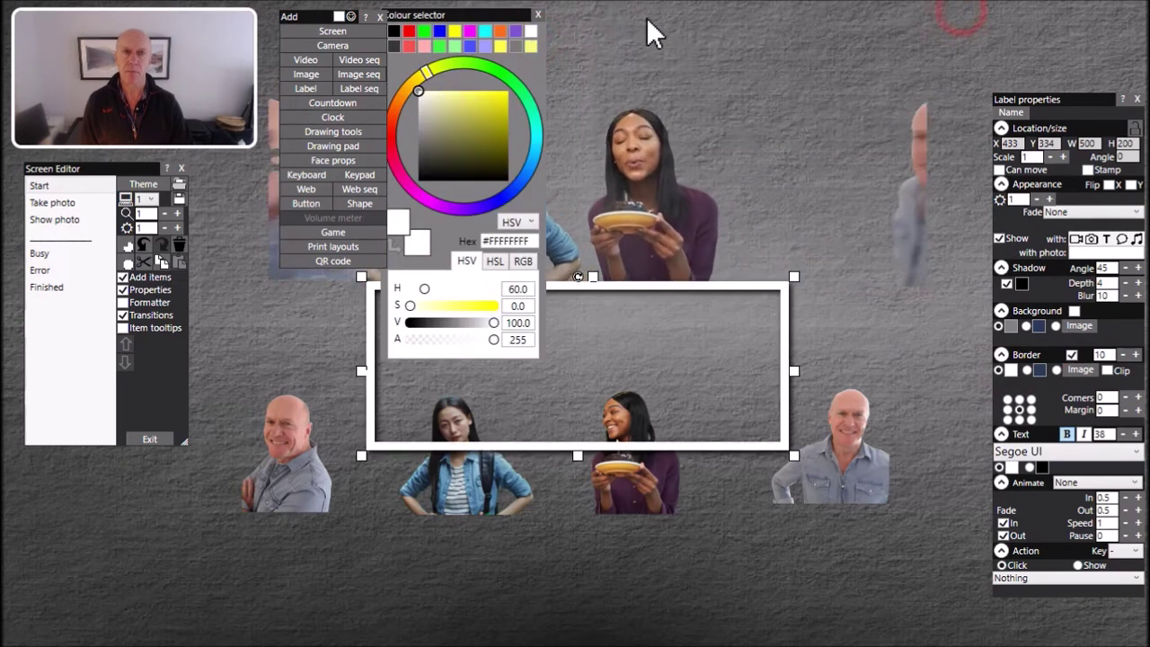
left_click(538, 14)
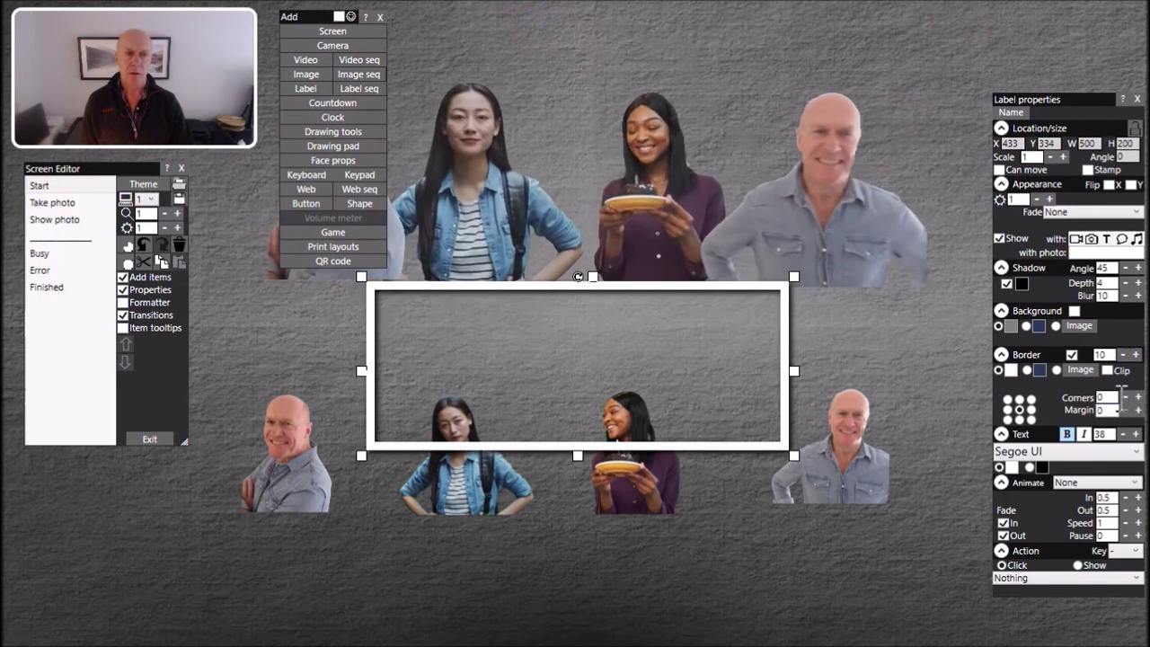
left_click(1123, 354)
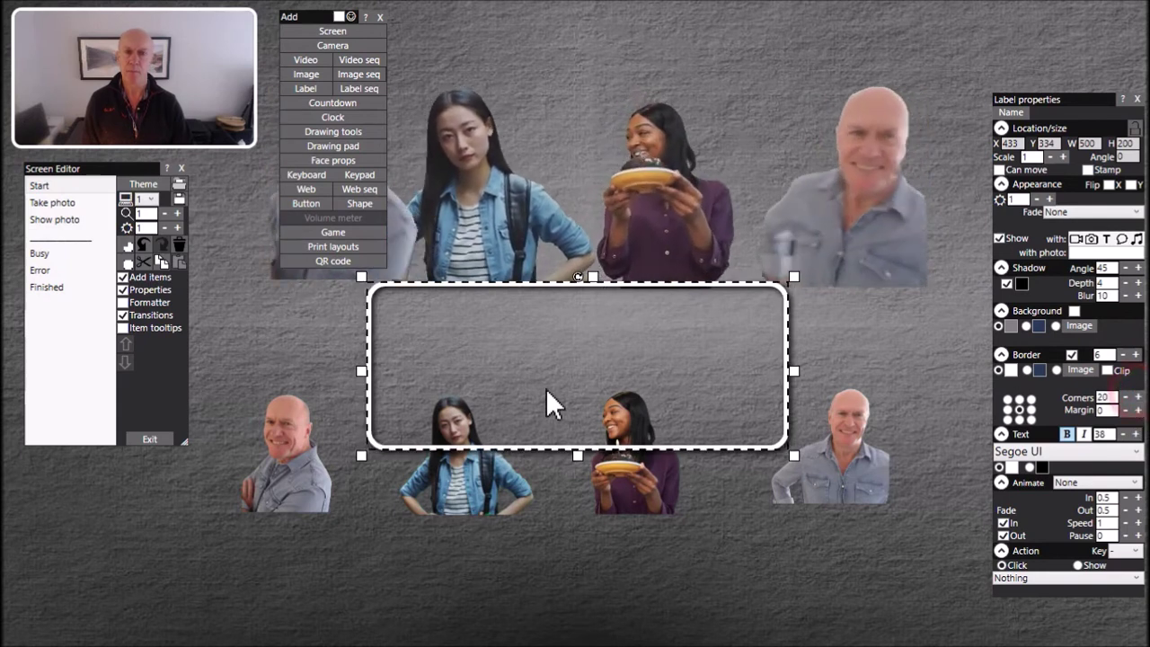
- Fit the bordered label around the small arms-folded presenter's image, about 209 wide and 200 high at about X 231, Y 439
left_click_drag(519, 290, 378, 375)
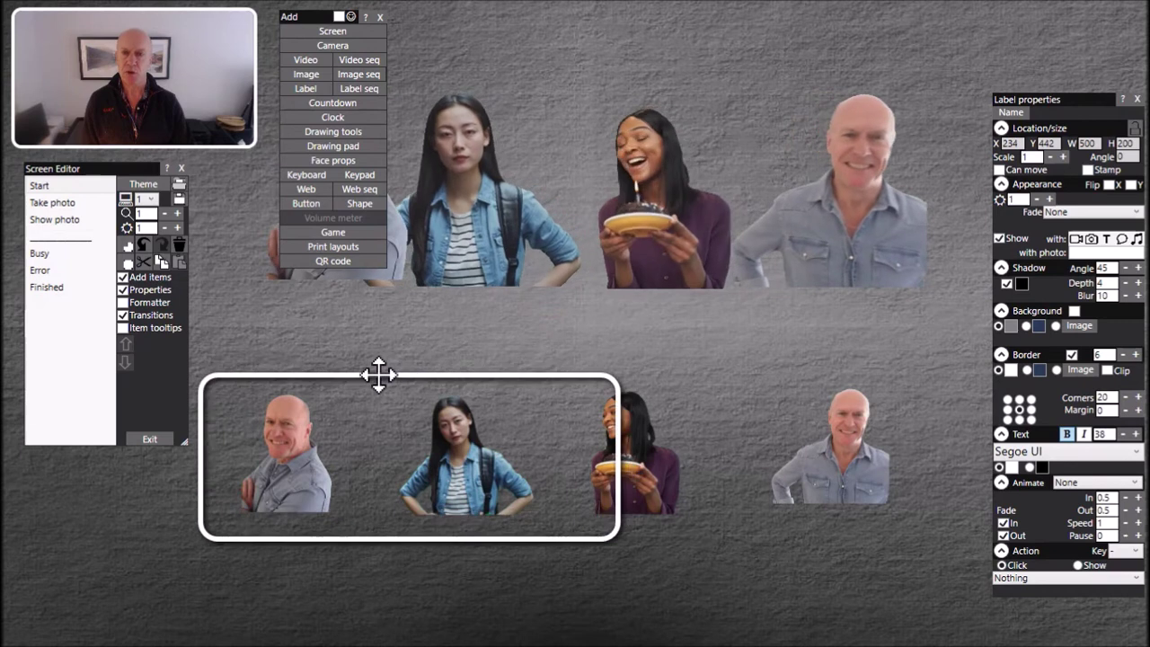
left_click_drag(618, 460, 384, 440)
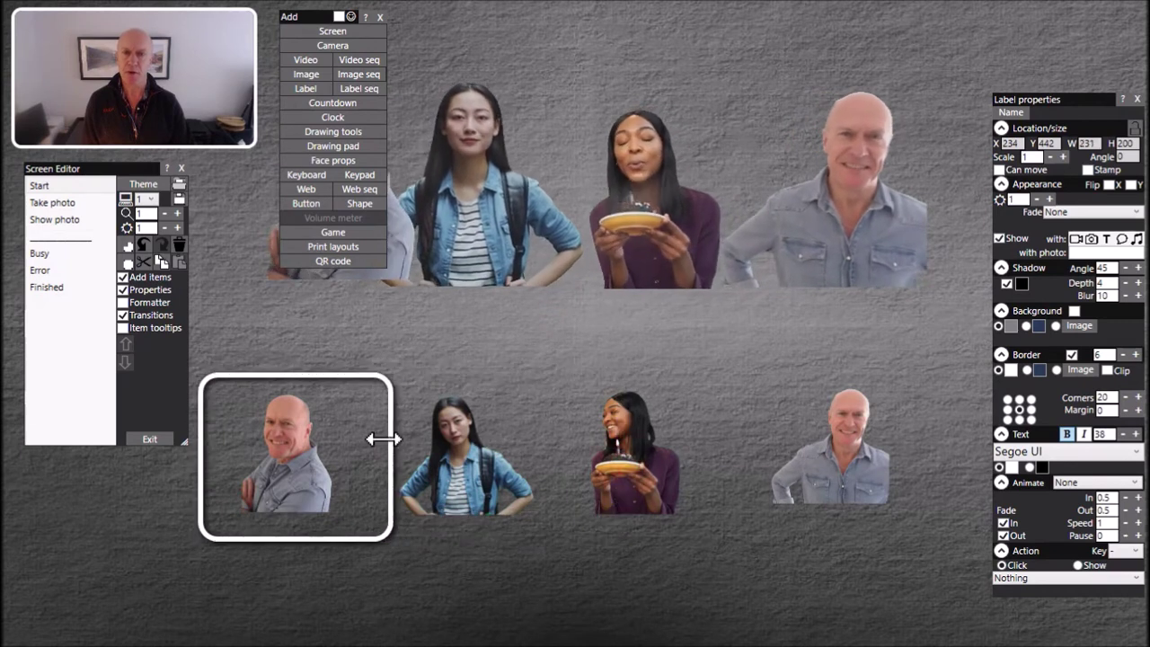
mouse_move(321, 374)
left_mouse_down()
mouse_move(329, 360)
mouse_move(323, 372)
mouse_move(311, 368)
left_mouse_up()
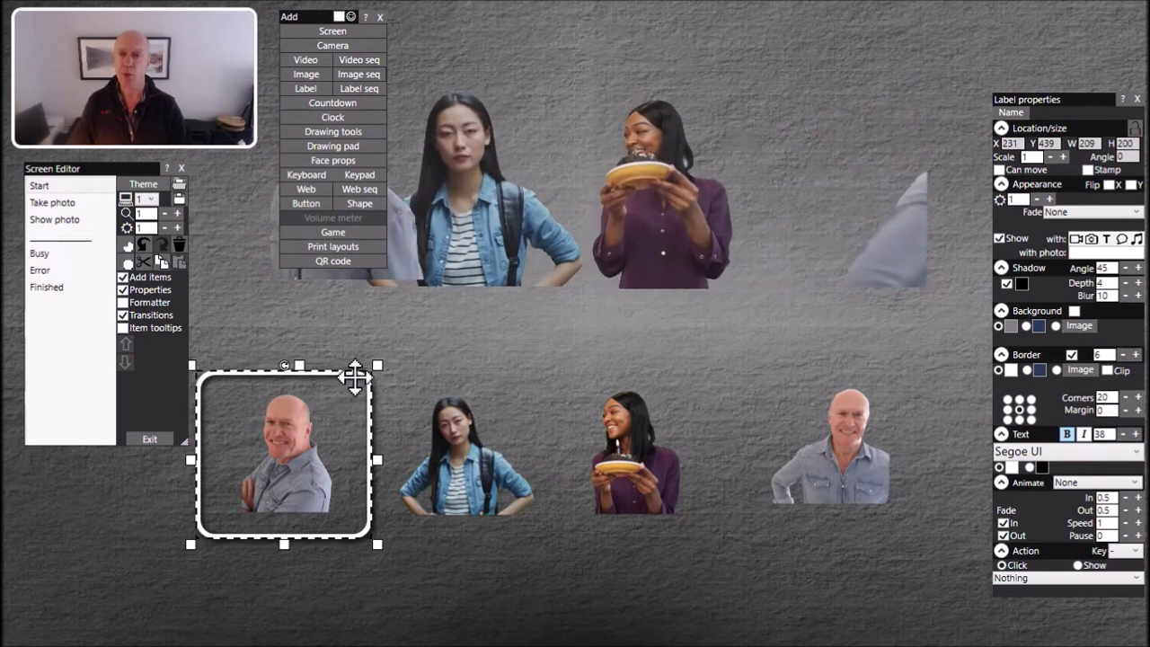
- Give the frame label the same "-Left" name as the arms-folded presenter's video and exit the screen editor
left_click(1013, 115)
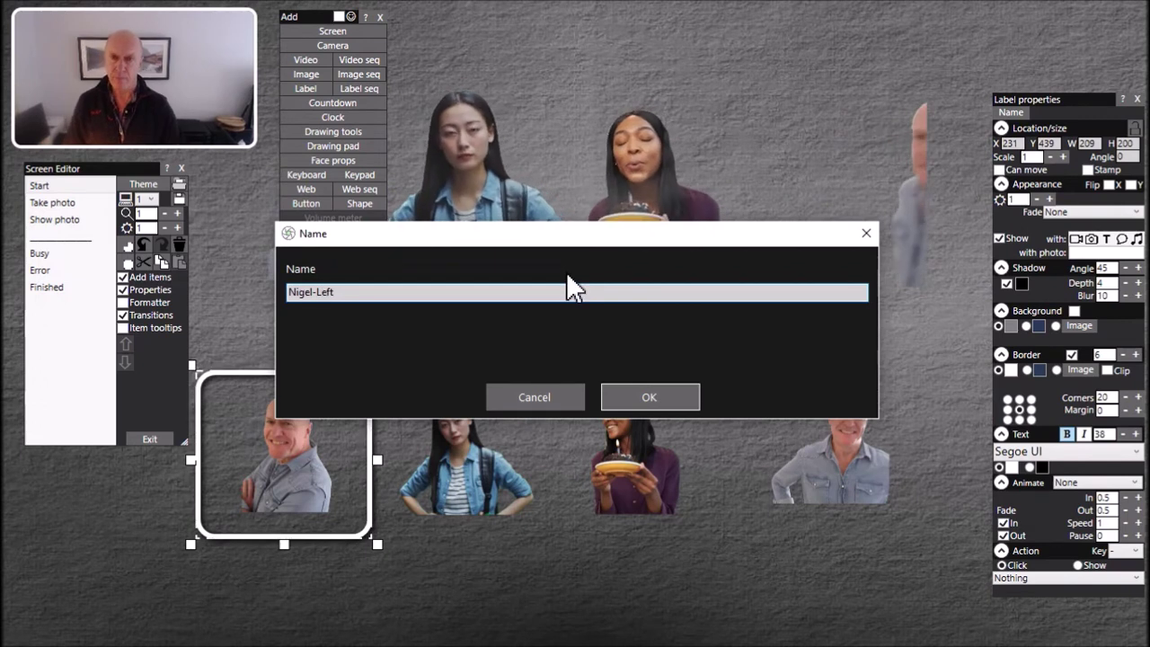
left_click(672, 390)
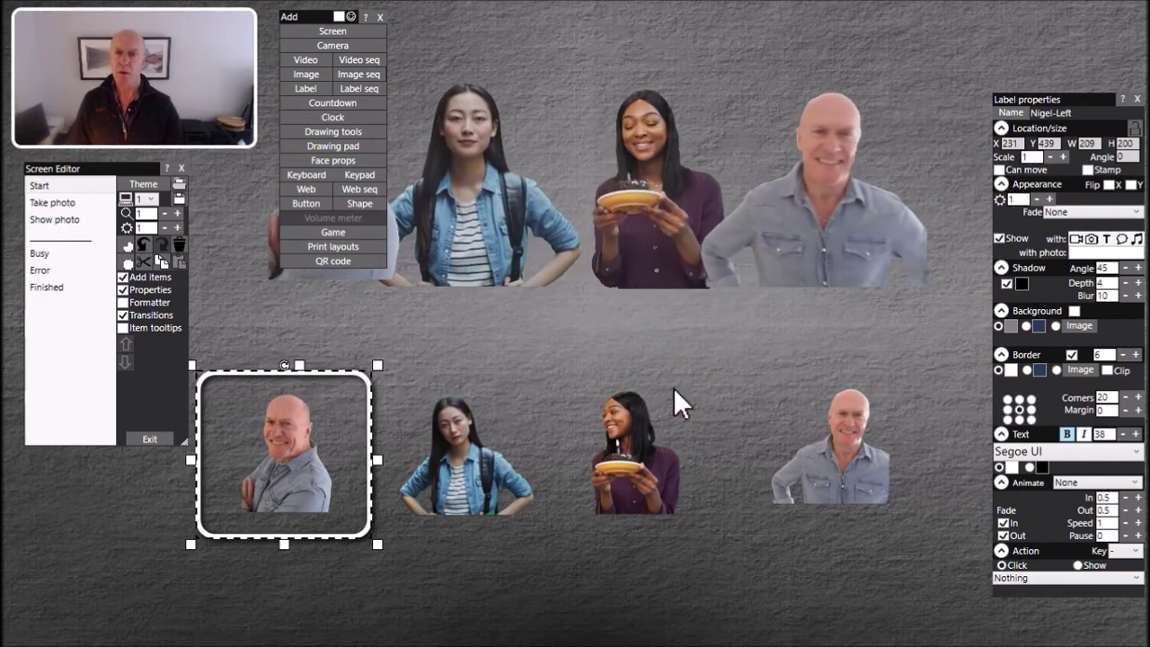
left_click(155, 436)
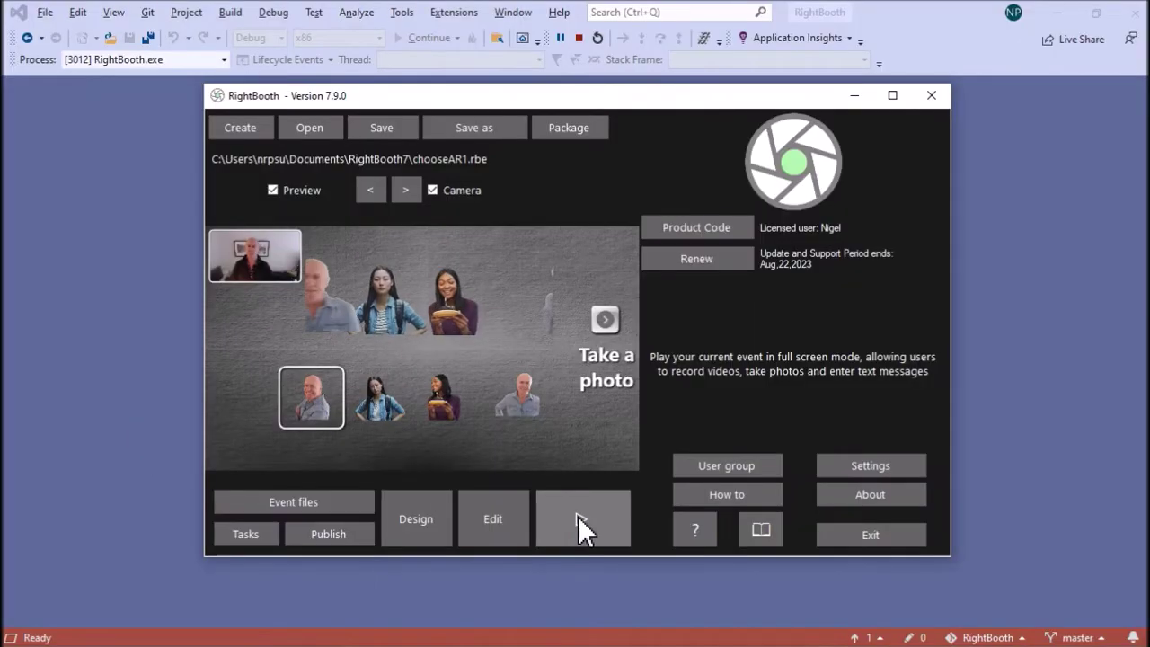
- Run the event and test toggling the arms-folded presenter's video and frame with his small image
left_click(578, 517)
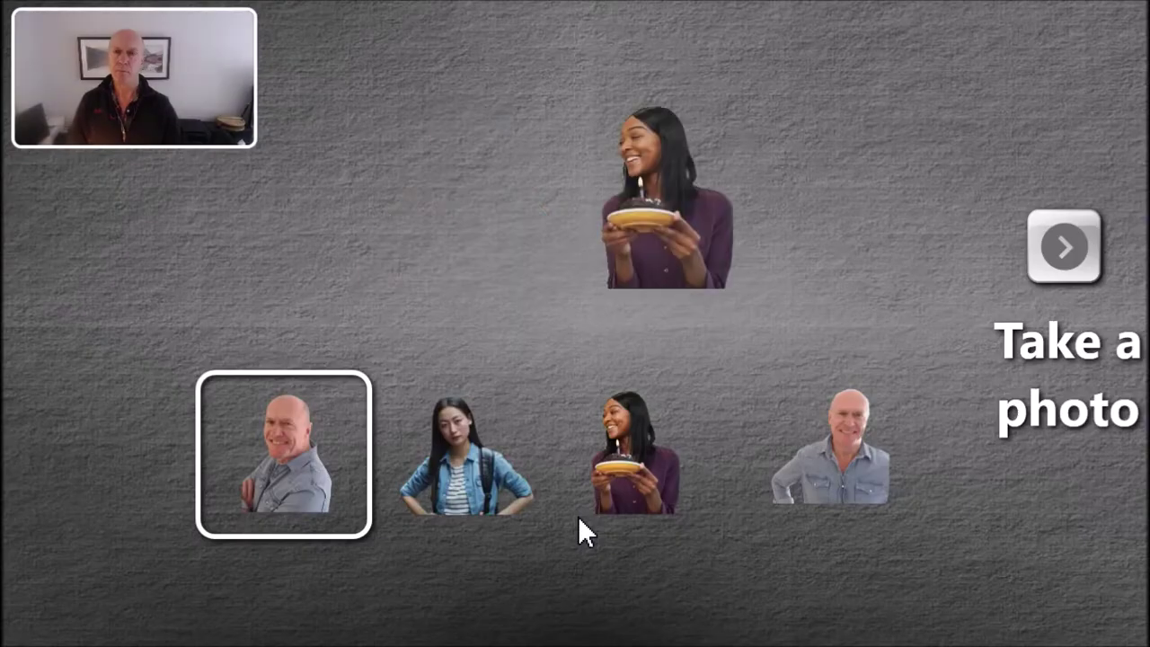
left_click(289, 467)
left_click(290, 467)
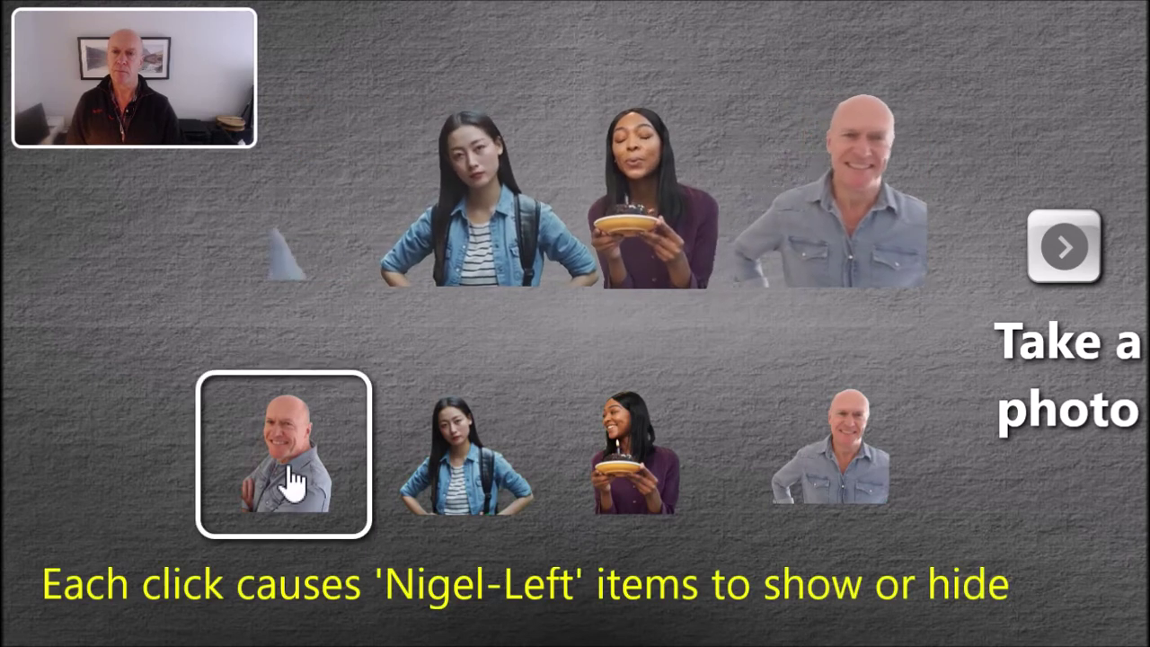
left_click(290, 472)
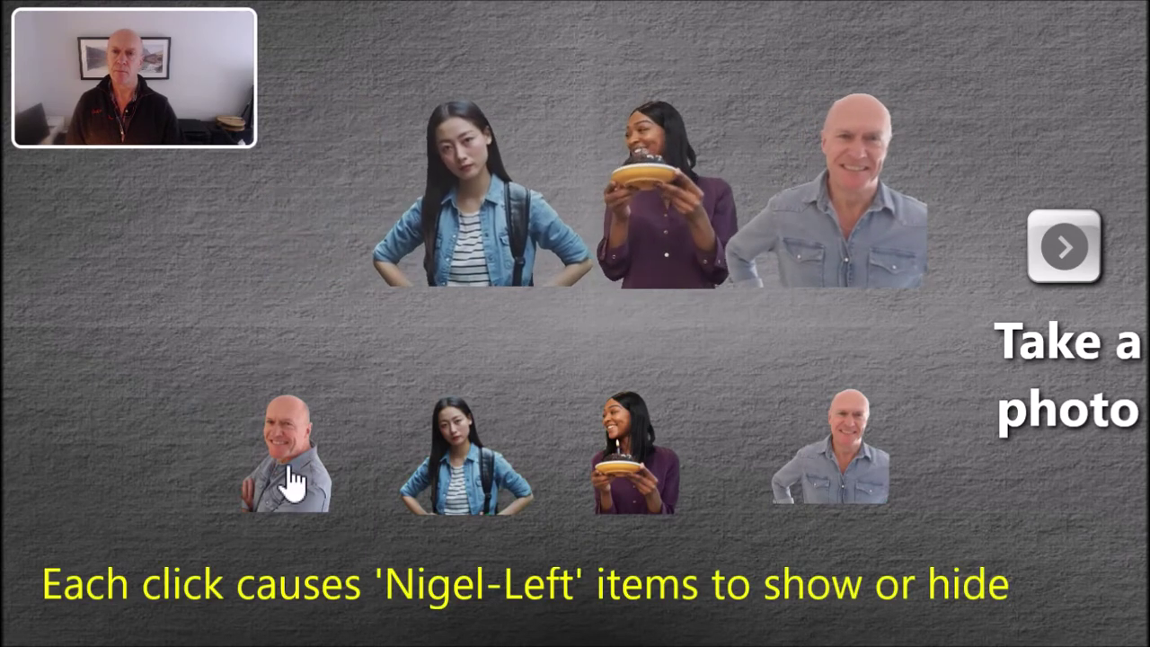
left_click(289, 469)
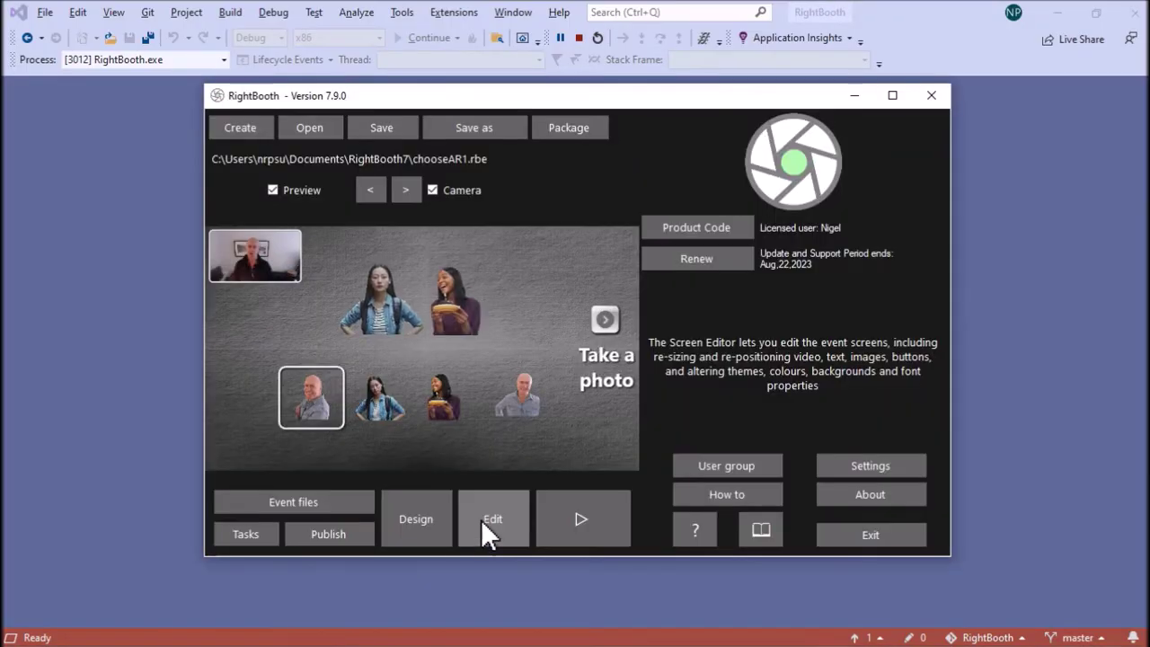
- Reopen the Start screen for editing and place a copy of the frame label around the small denim-jacket girl at about X 454, Y 439
left_click(485, 535)
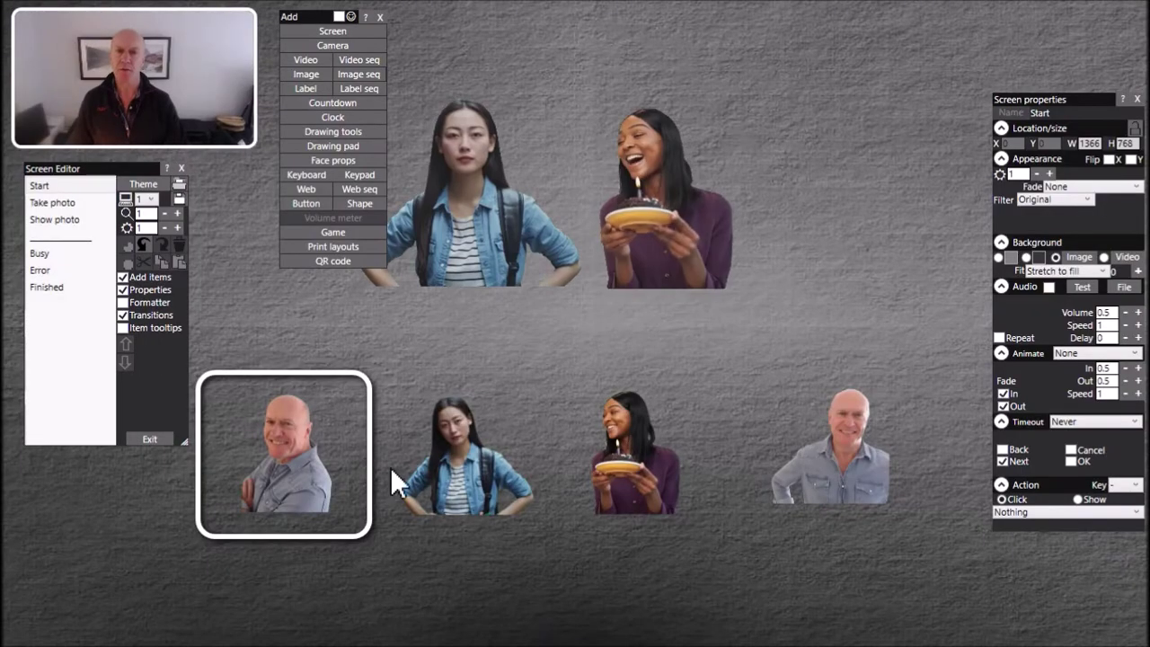
left_click(350, 371)
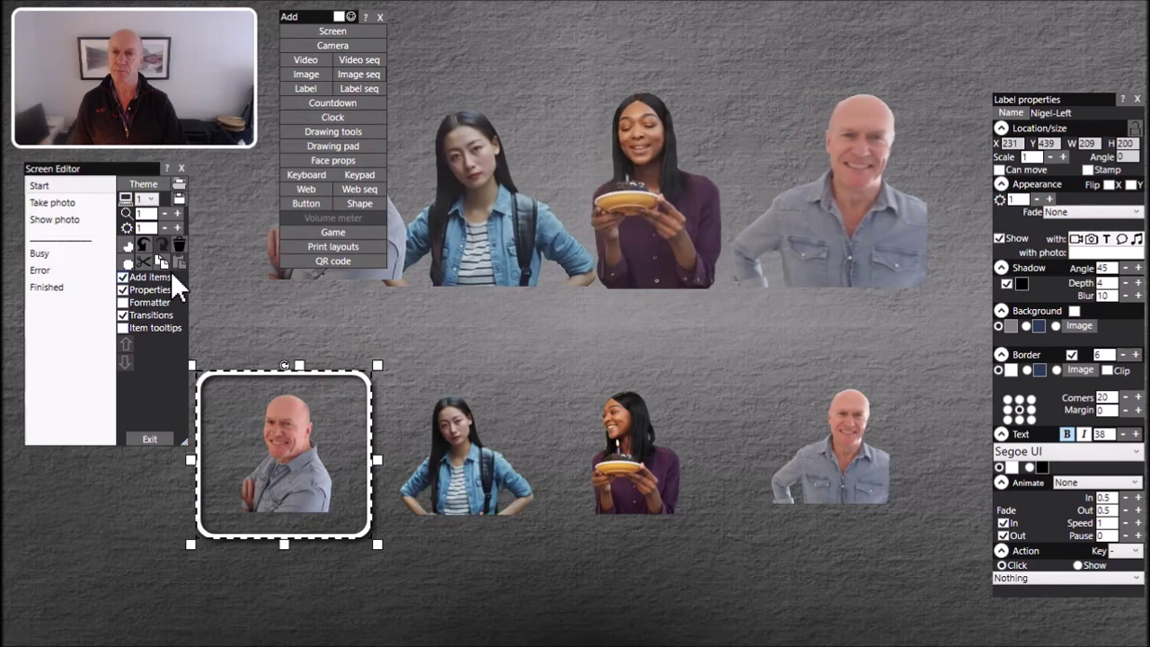
left_click(163, 262)
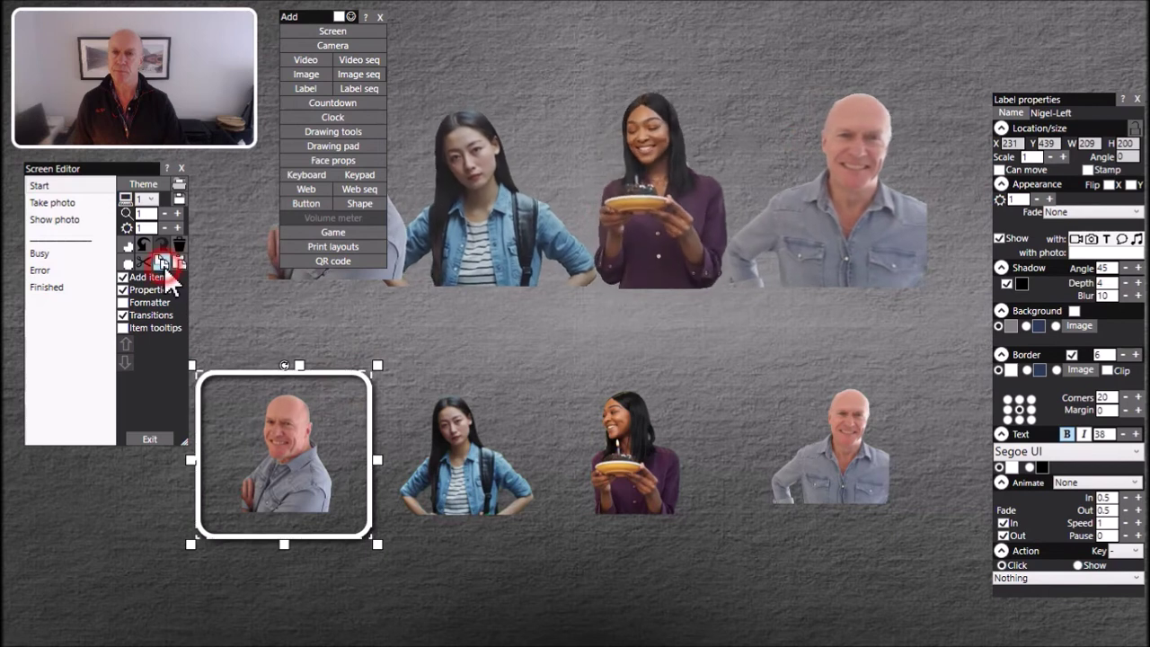
left_click(263, 367)
left_click_drag(260, 370, 451, 372)
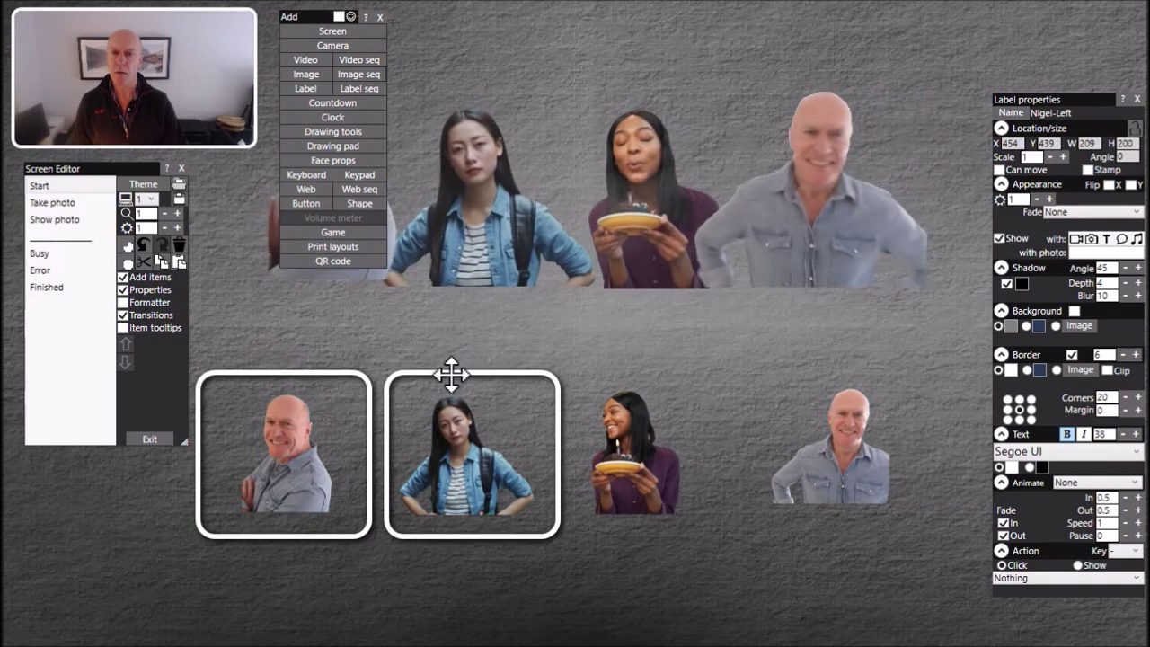
- Rename the frame label around the denim-jacket girl as Girl
left_click(1015, 114)
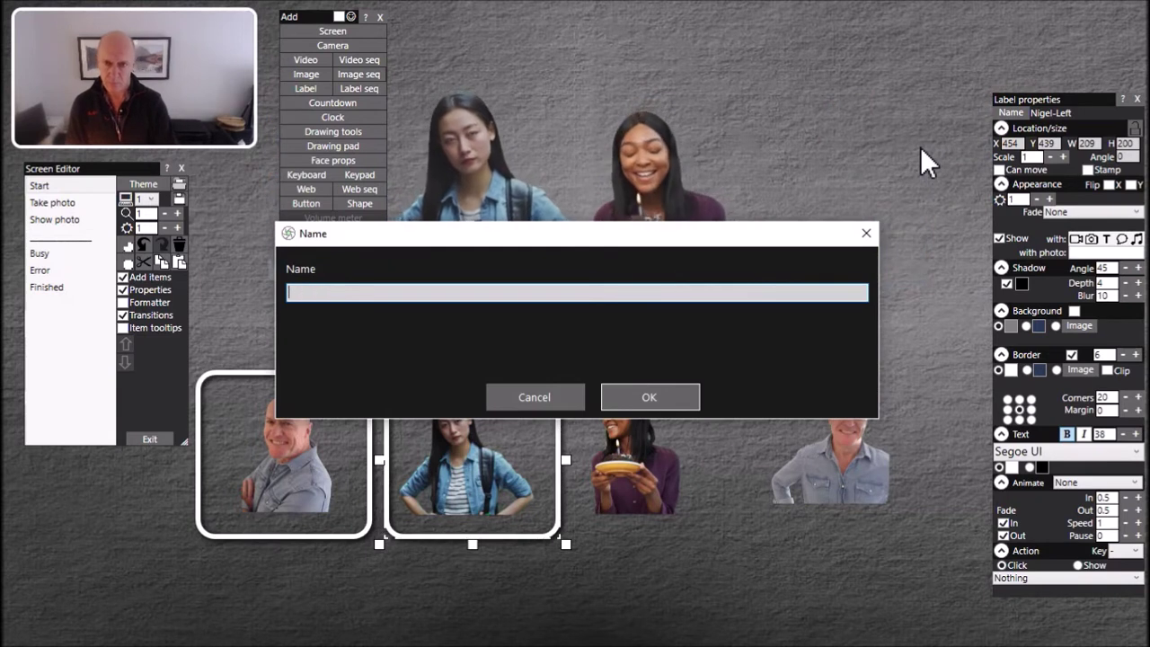
type("Girl")
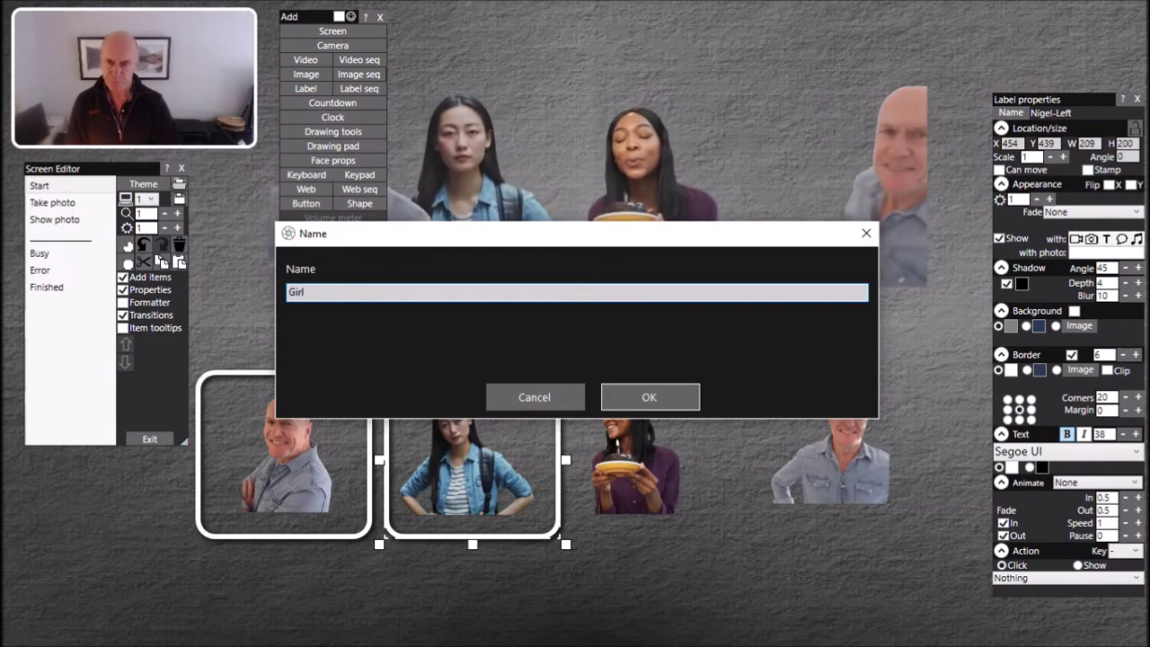
left_click(675, 391)
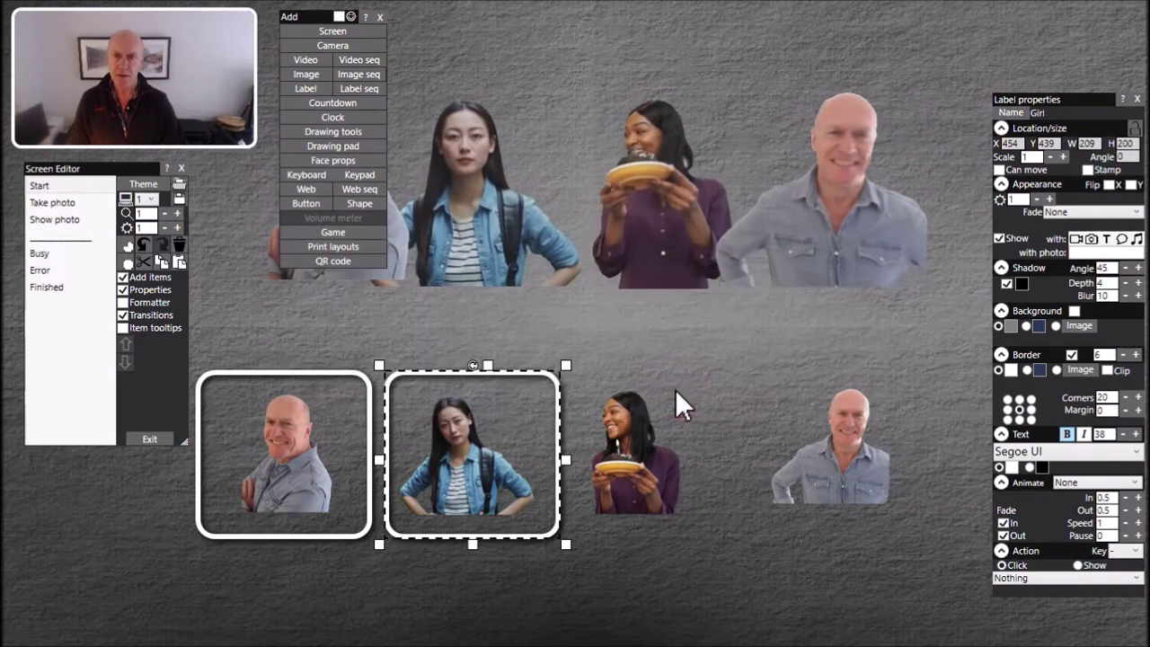
- Place another frame copy at about X 681, Y 437 and centre the small cake-holding woman's image inside it
left_click(322, 368)
left_click_drag(324, 372, 704, 368)
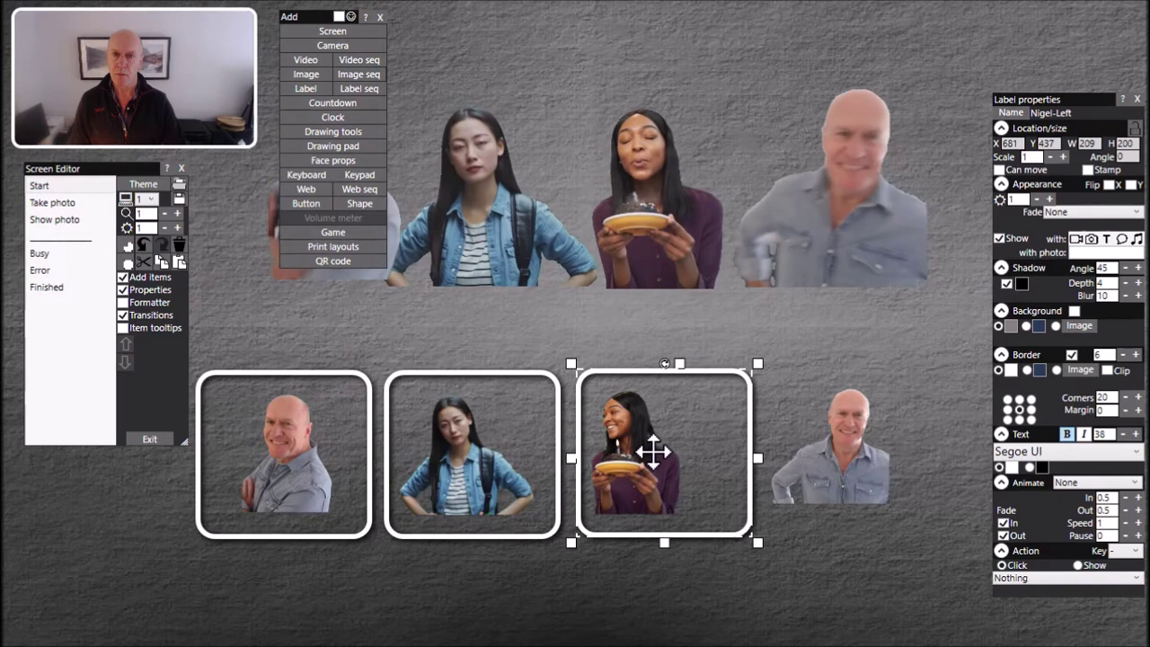
left_click(685, 458)
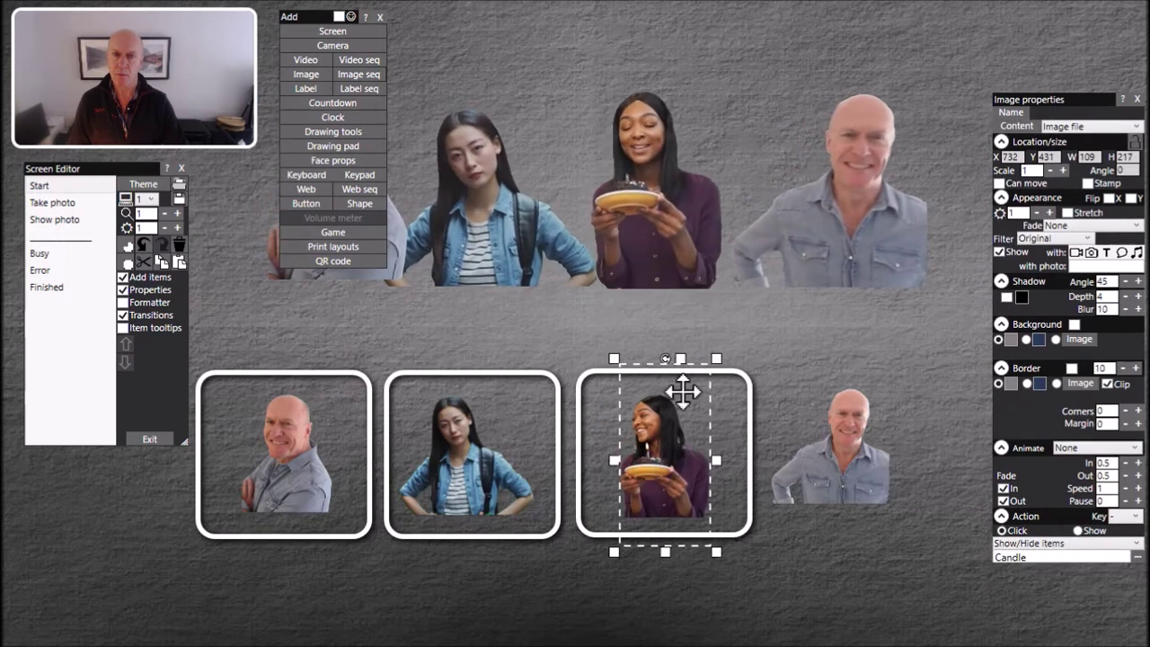
- Rename the frame label around the cake-holding woman as Candle
left_click(736, 374)
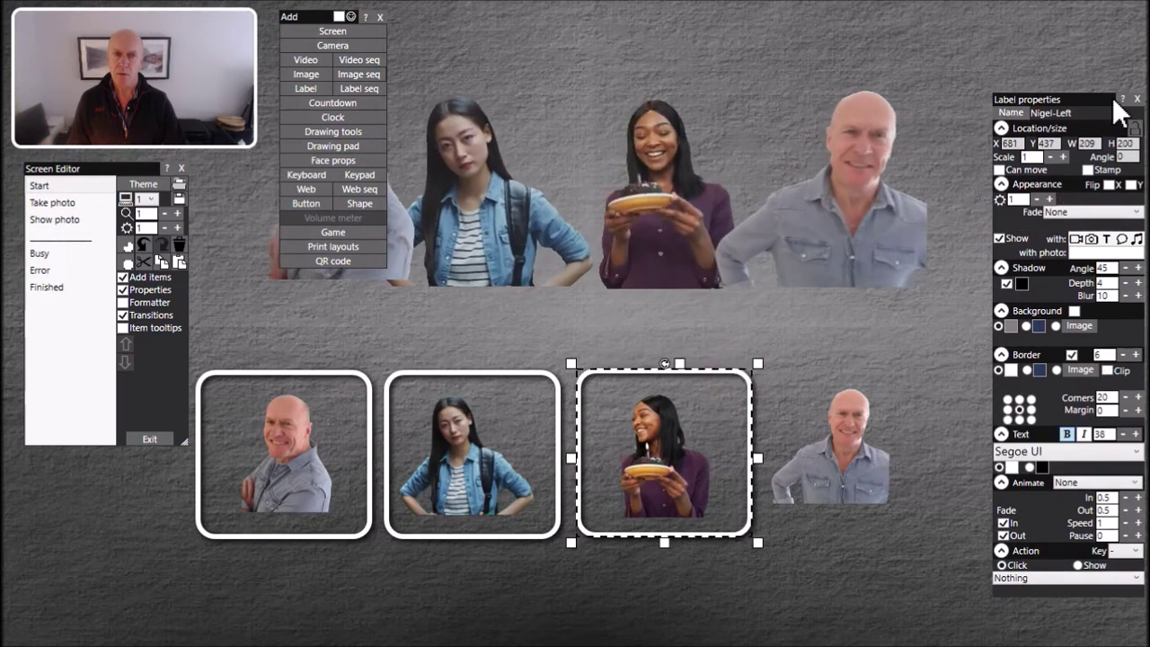
left_click(1015, 112)
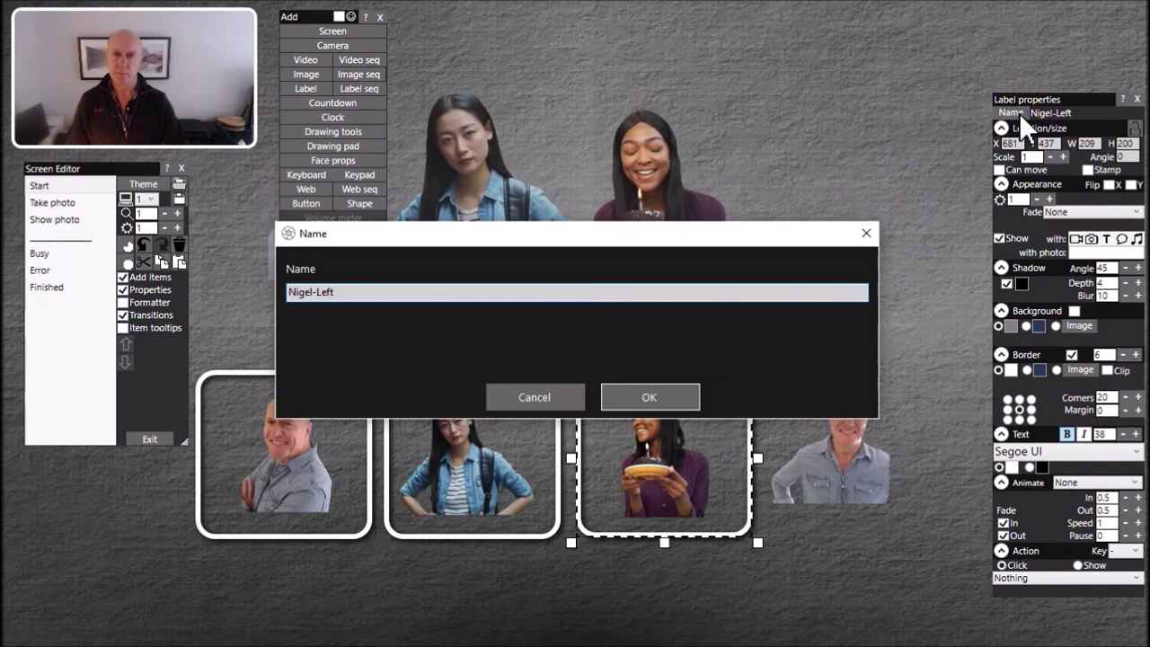
key("BackSpace")
key("BackSpace")
key("BackSpace")
key("BackSpace")
key("BackSpace")
key("BackSpace")
key("BackSpace")
key("BackSpace")
key("BackSpace")
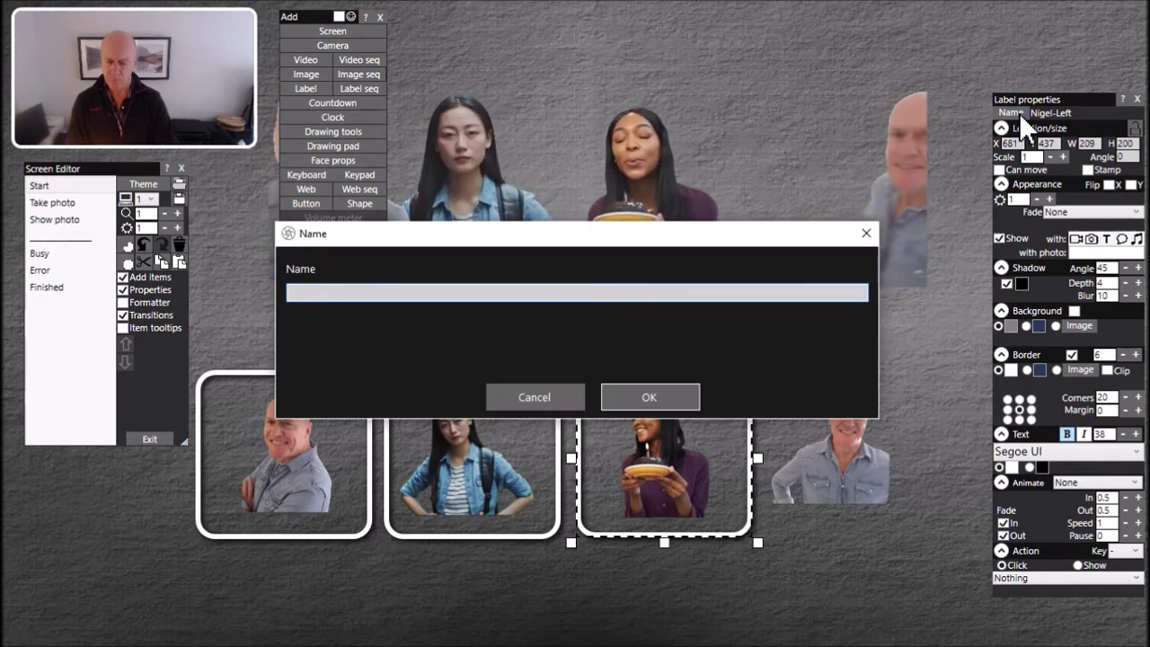
type("Candle")
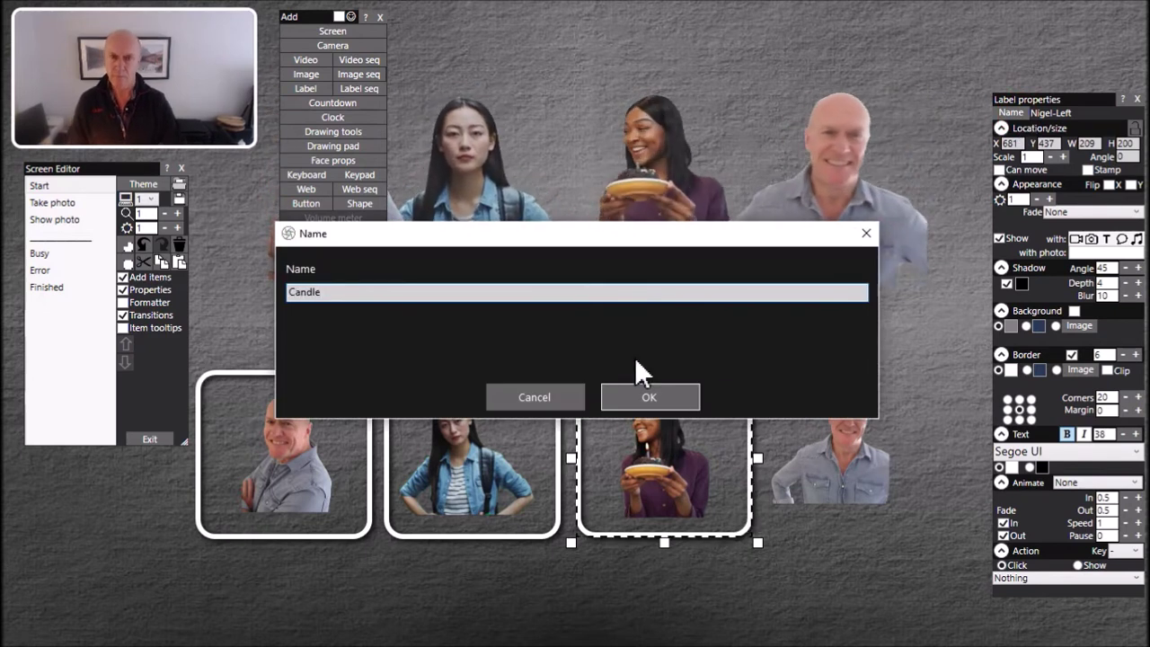
left_click(674, 403)
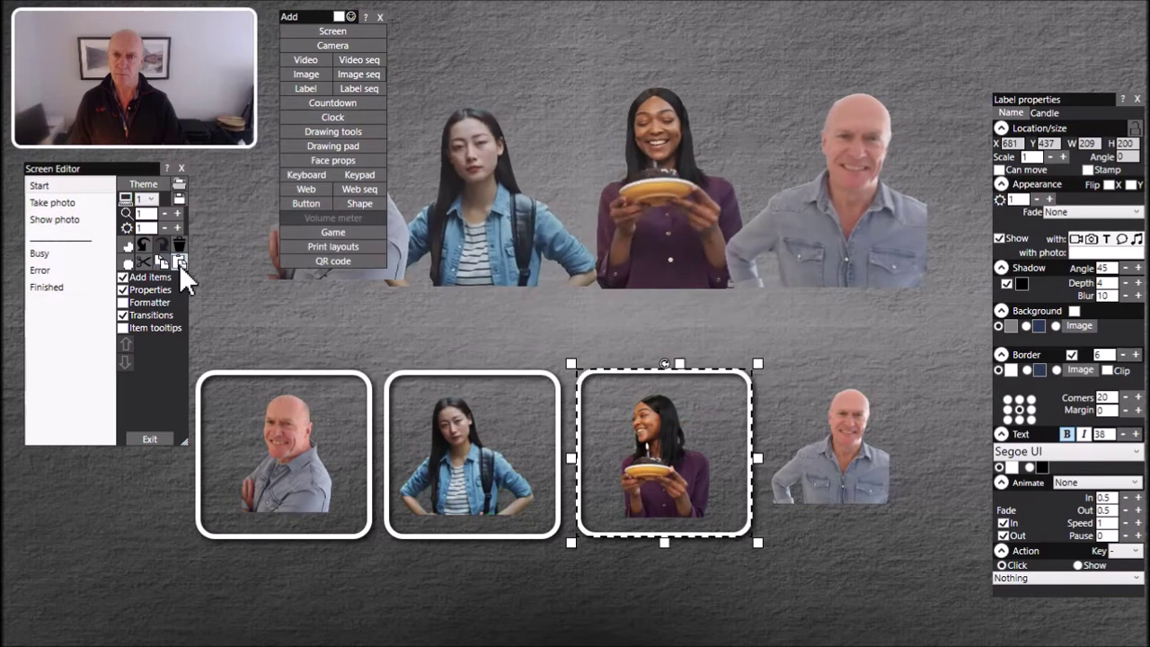
- Place a fourth frame copy at about X 909, Y 432 and centre the small hands-on-hips presenter's image inside it
left_click(276, 419)
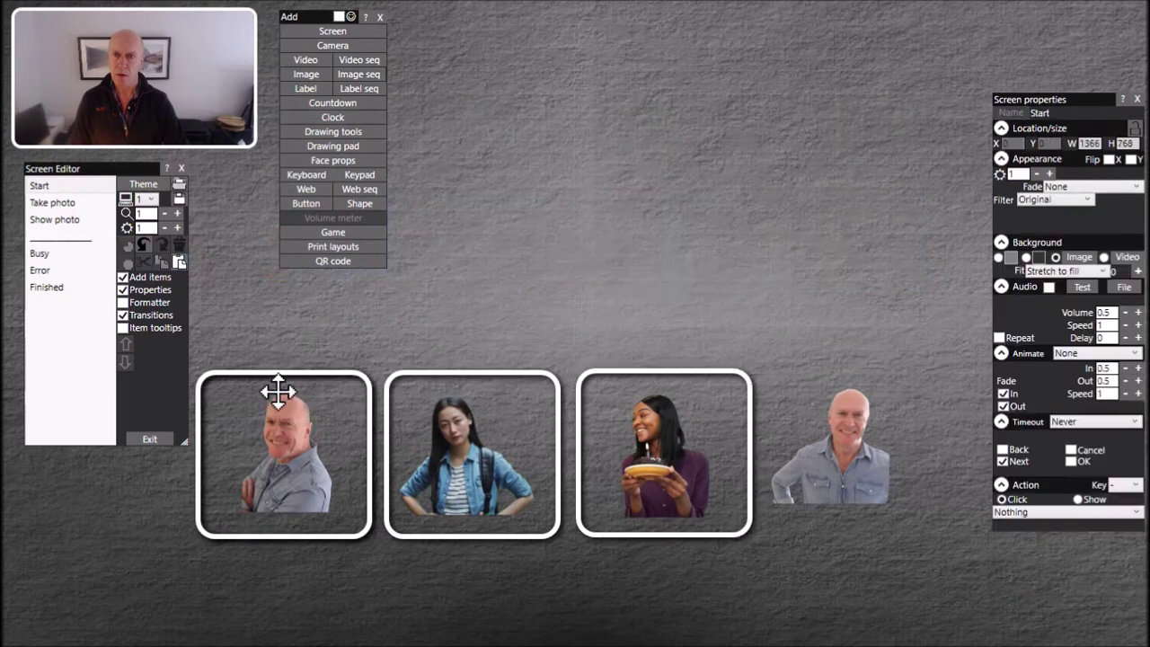
left_click(284, 377)
left_click(867, 427)
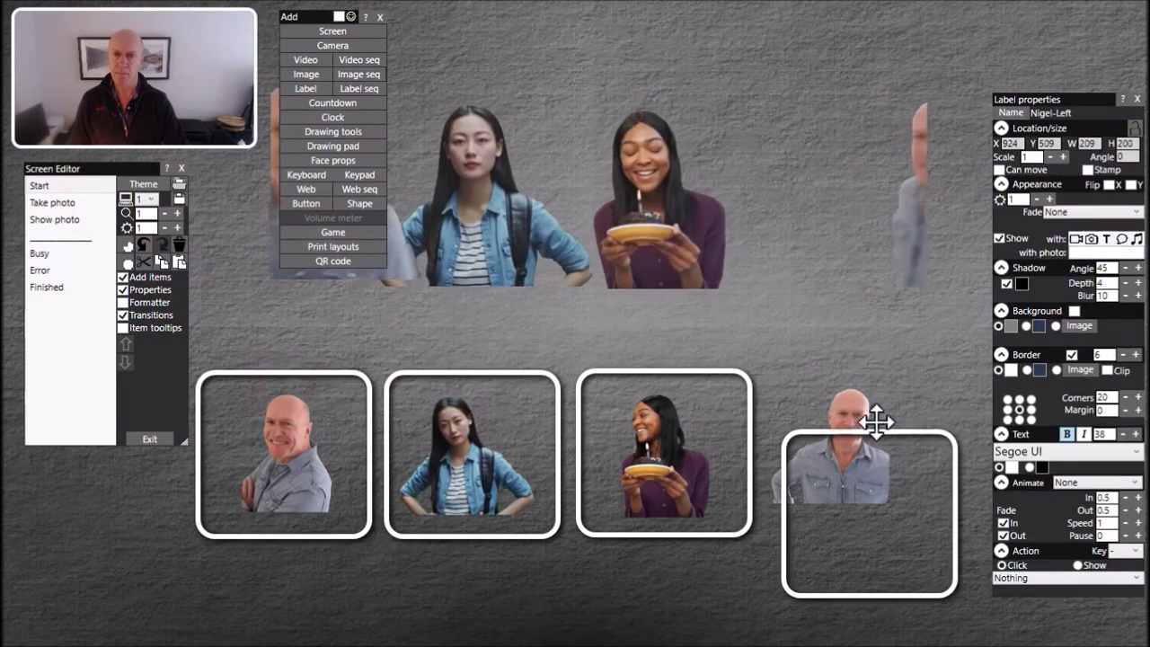
left_click(844, 455)
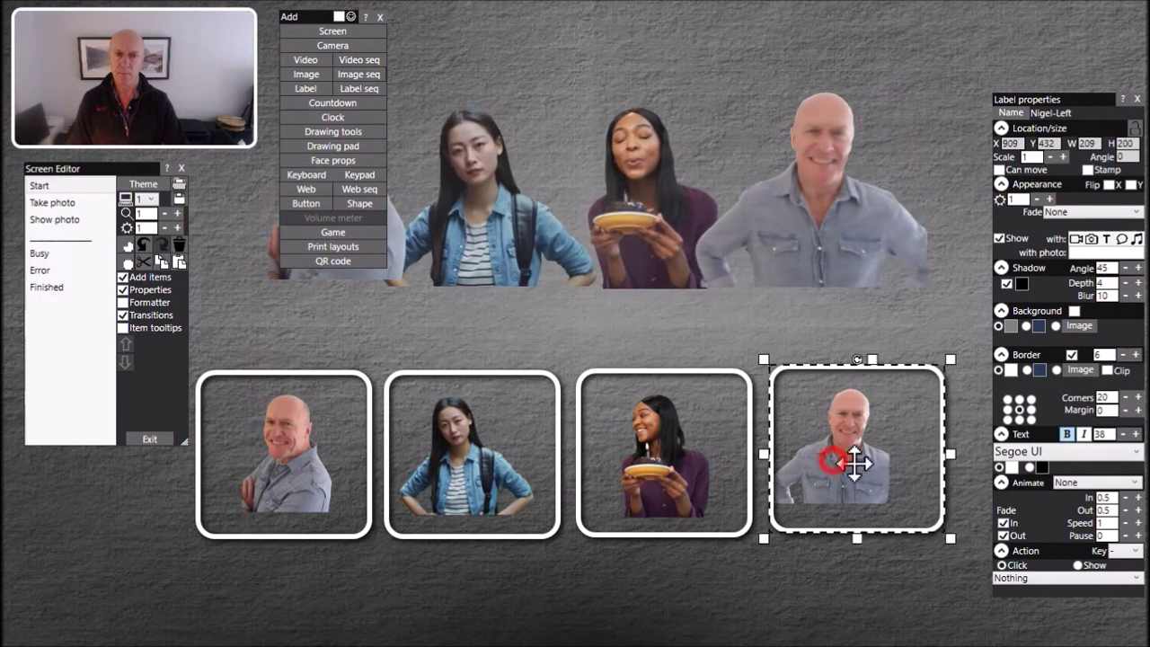
- Change the ending of the fourth frame label's name from Left to Right to match the hands-on-hips presenter's video
left_click(889, 368)
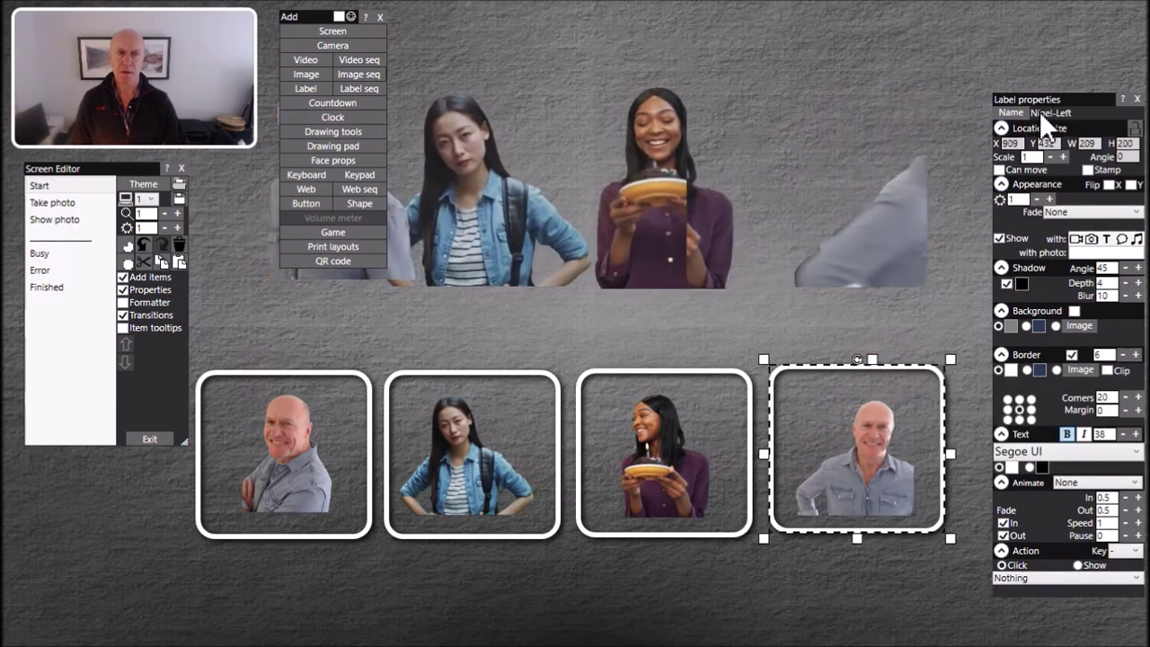
left_click(1049, 114)
left_click(509, 291)
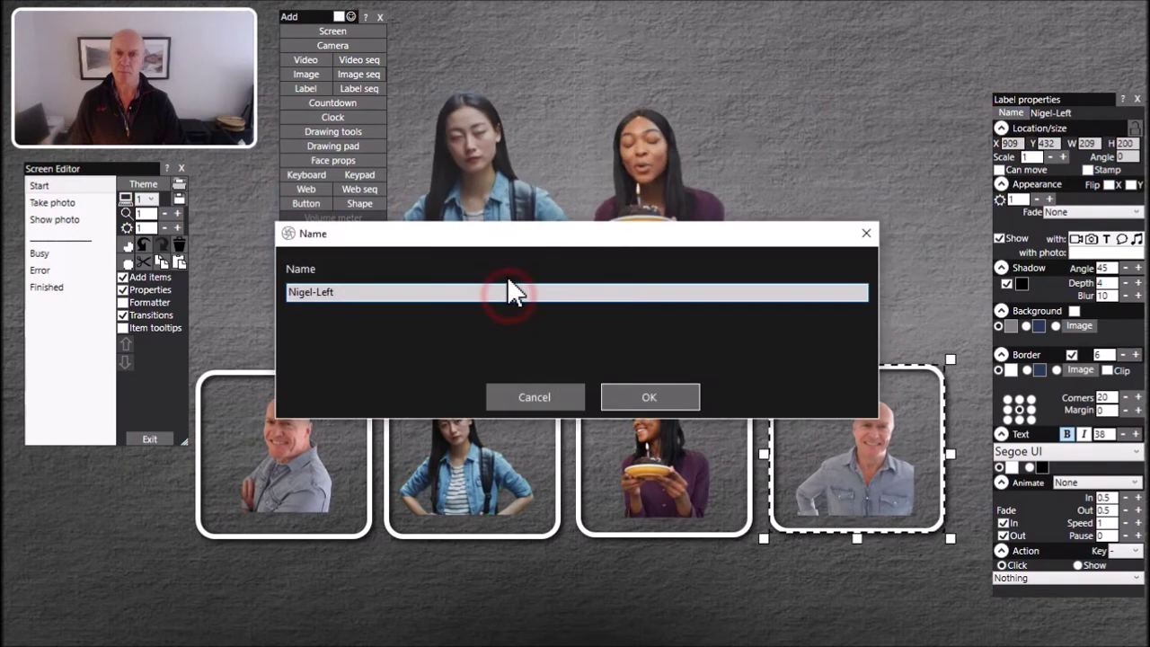
key("BackSpace")
key("BackSpace")
key("BackSpace")
key("BackSpace")
type("Right")
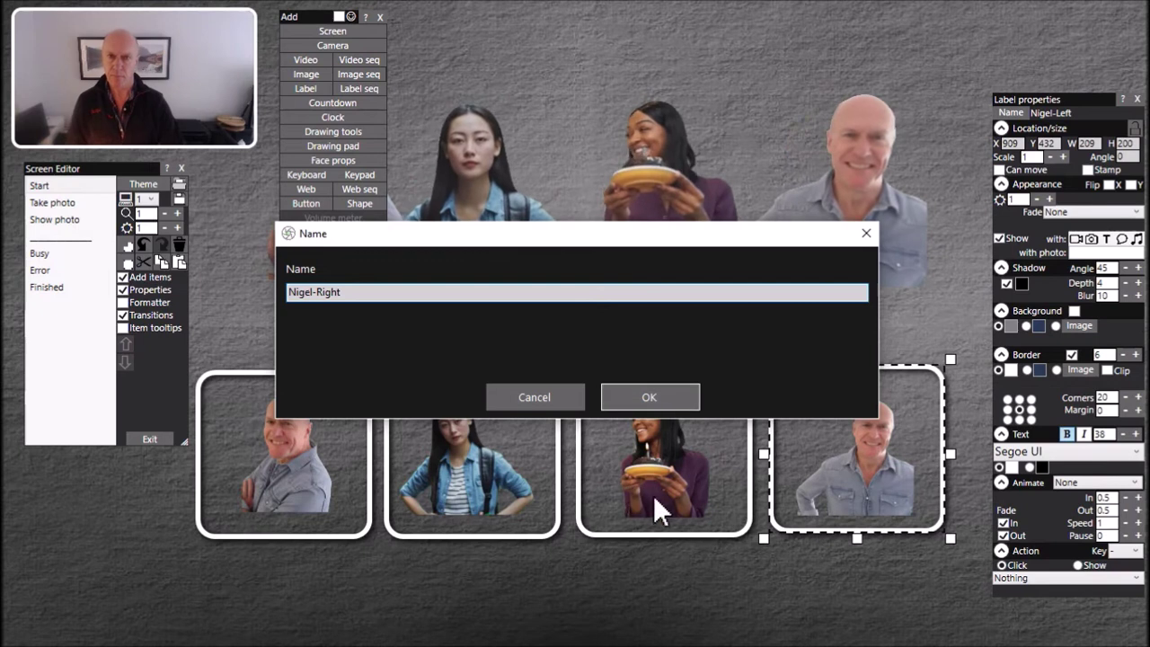
left_click(665, 397)
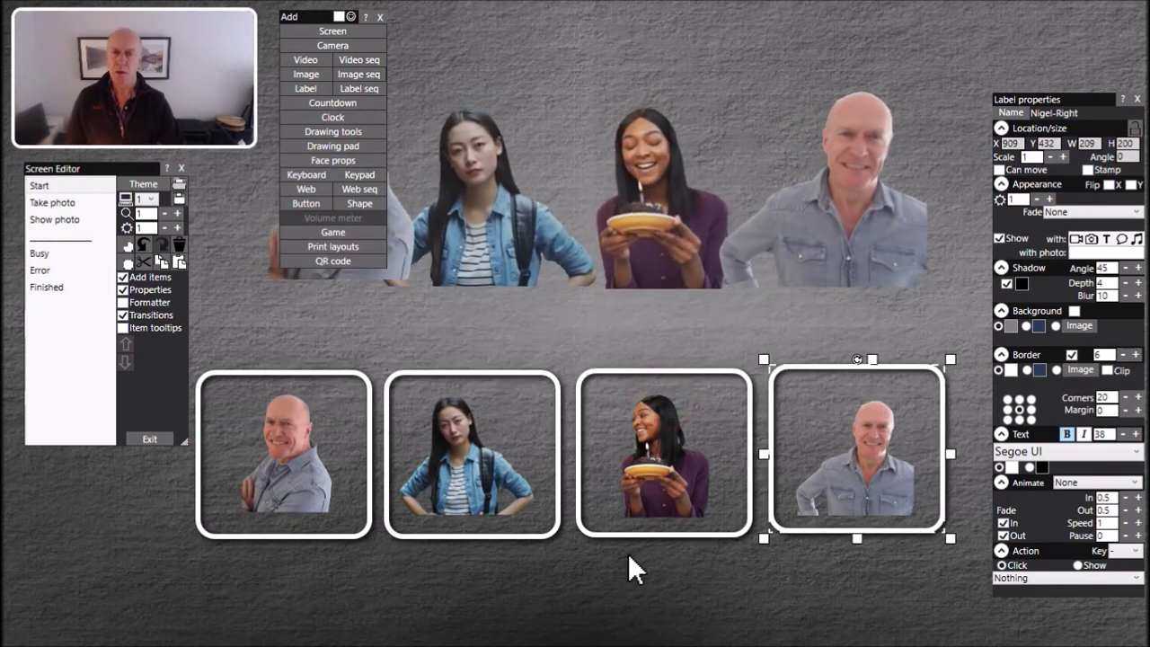
- Hide the item-adding palette, exit the screen editor and save the event
left_click(378, 17)
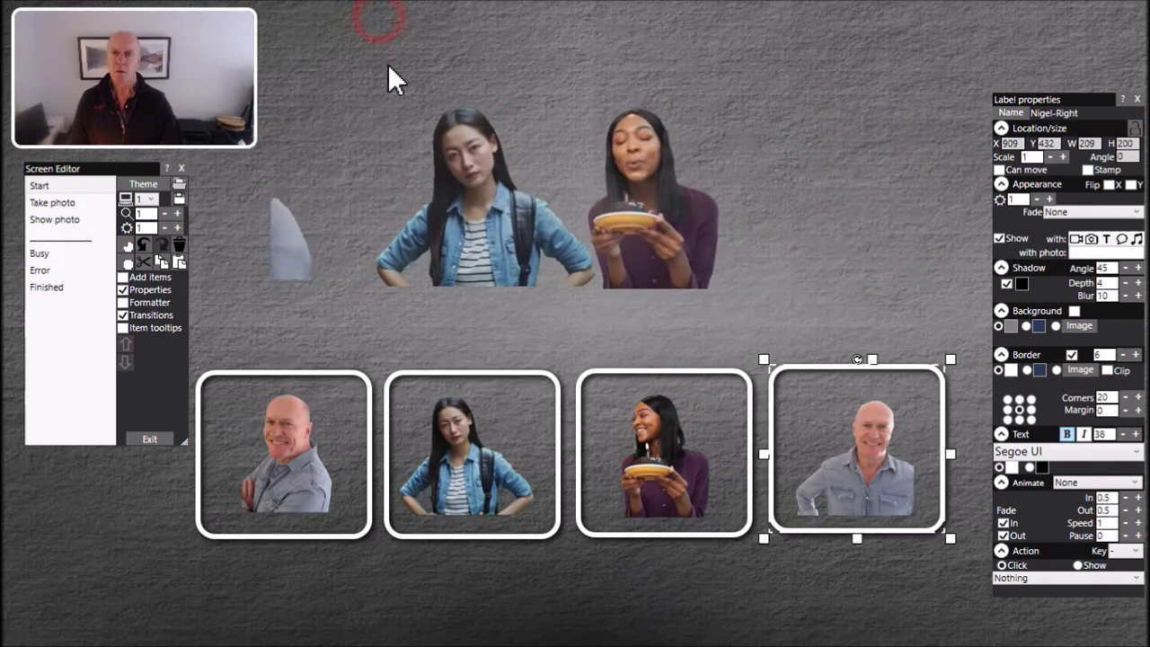
left_click(150, 439)
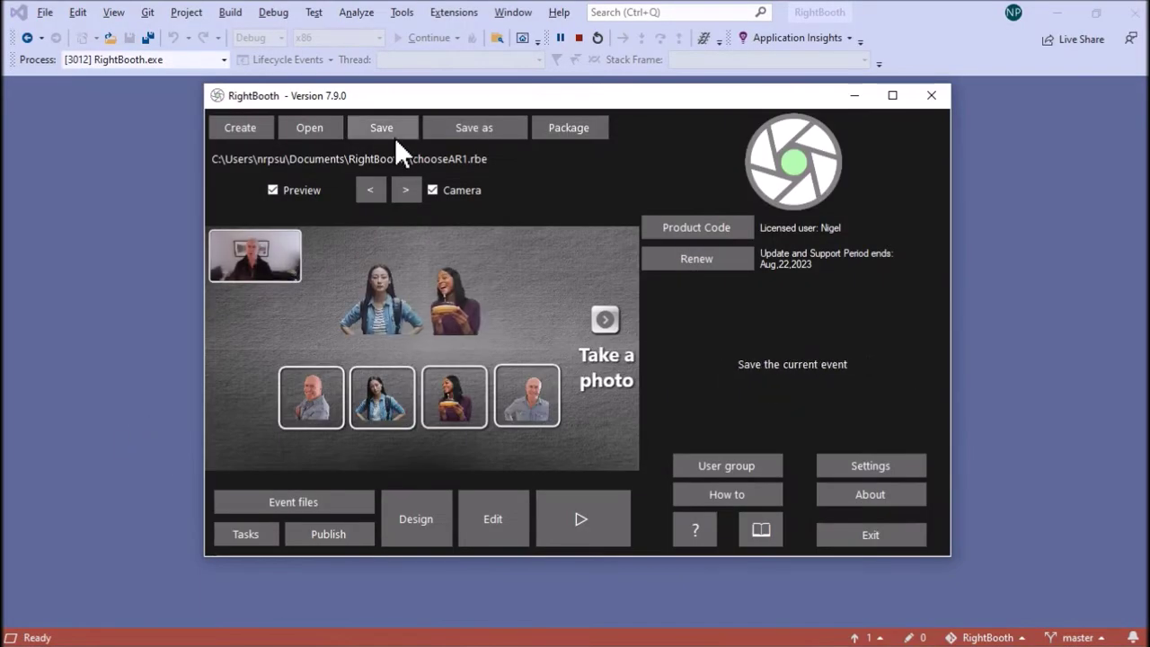
left_click(396, 139)
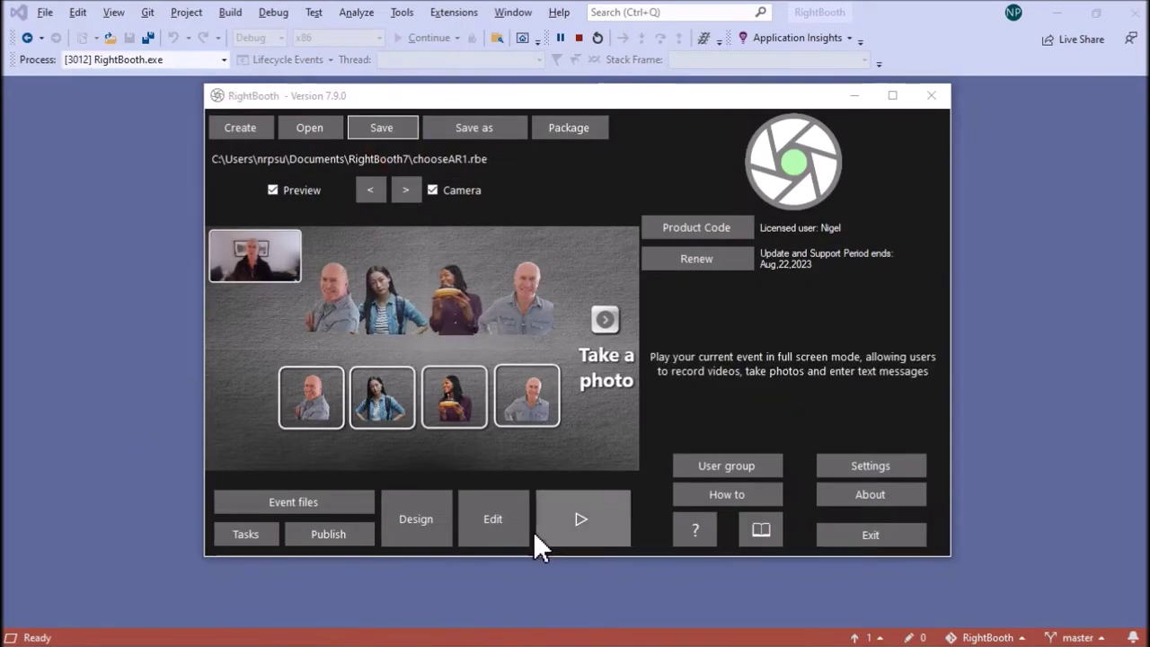
- Run the event and test toggling all four videos and their highlight frames with the small images
left_click(594, 535)
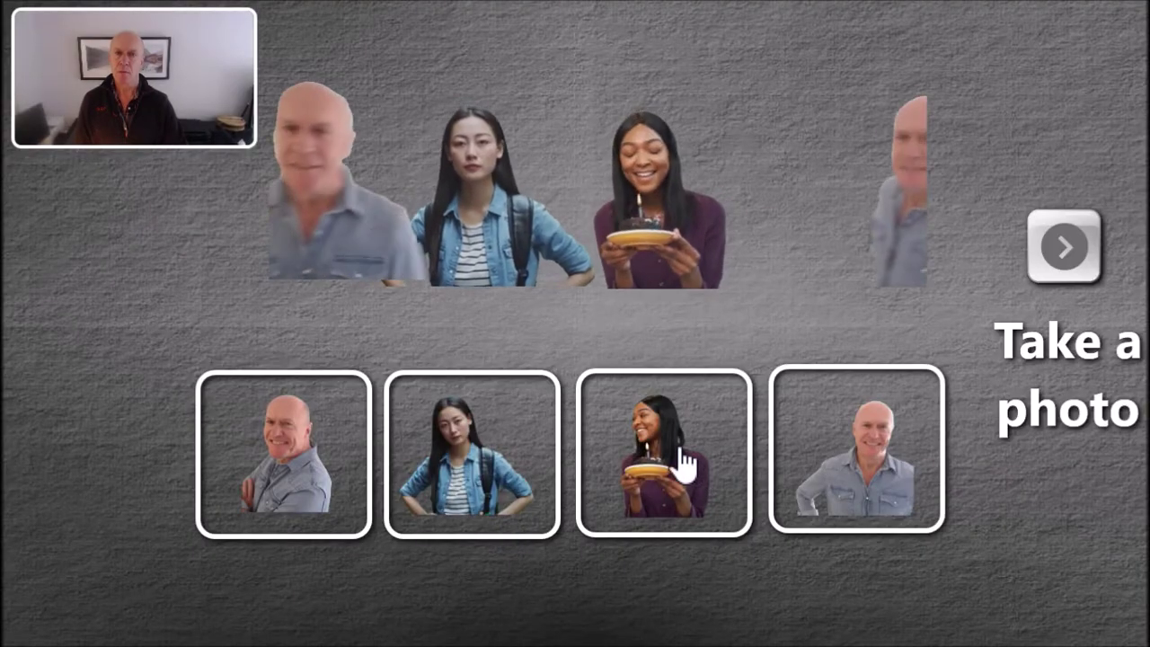
left_click(678, 460)
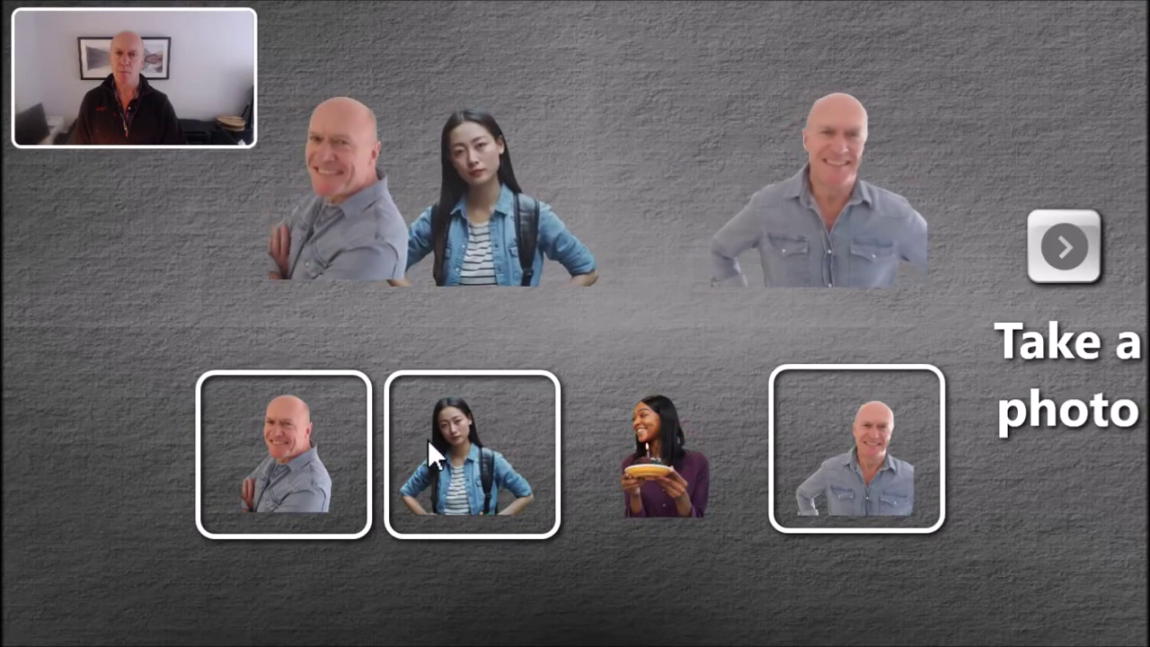
left_click(449, 457)
left_click(834, 467)
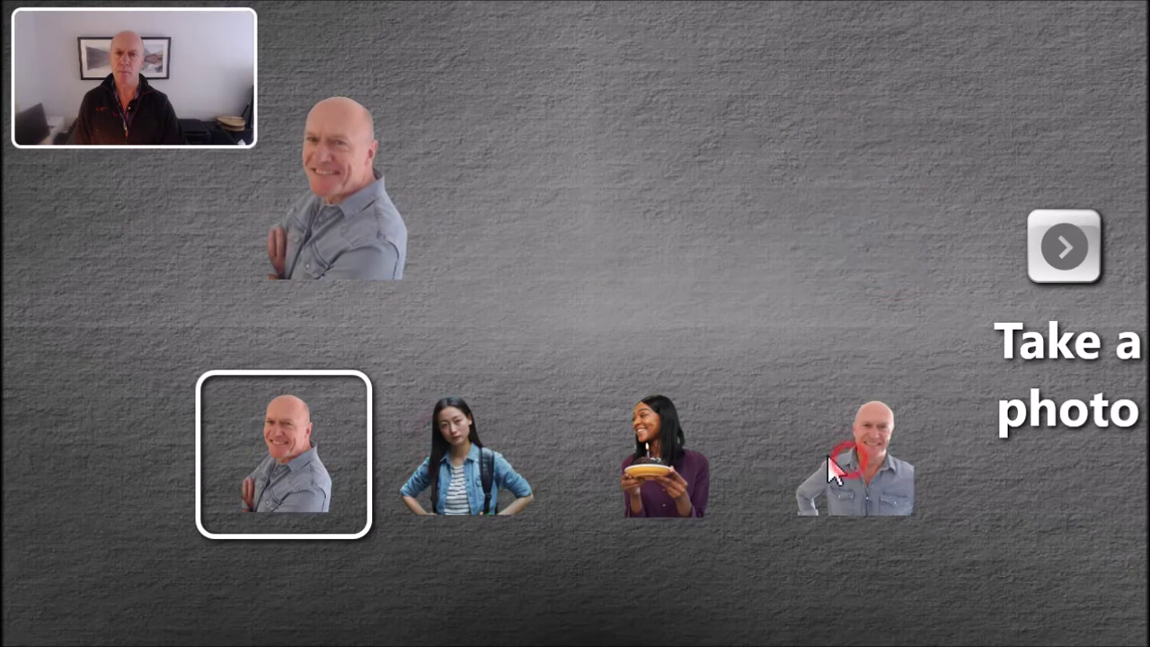
left_click(669, 489)
left_click(290, 474)
left_click(447, 456)
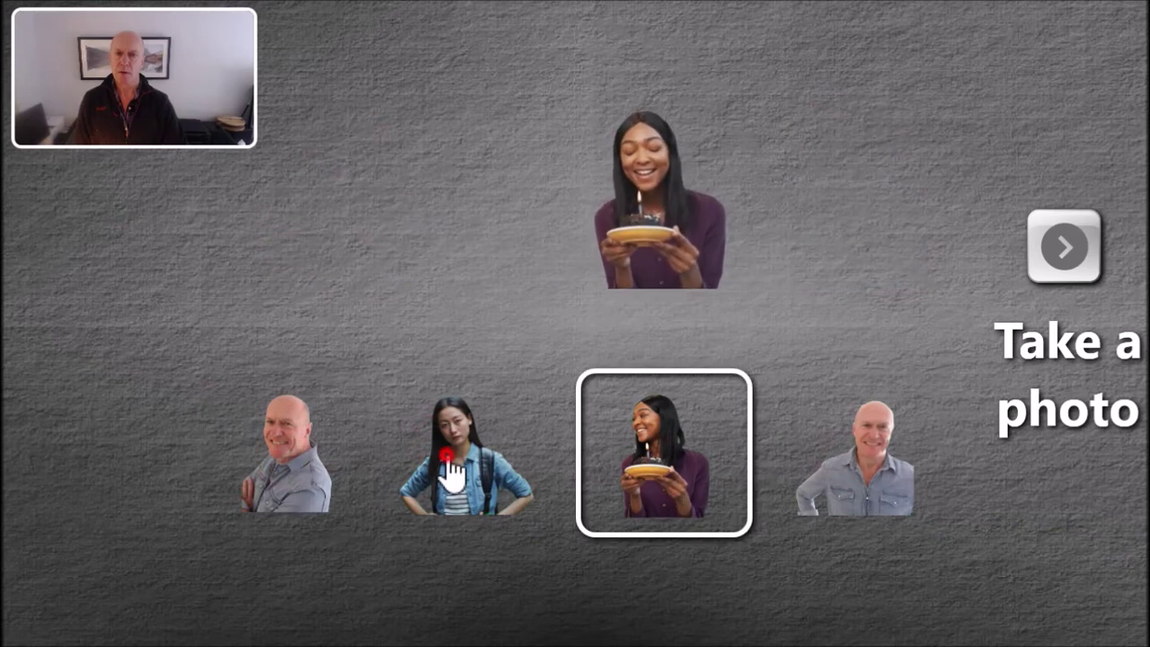
left_click(848, 466)
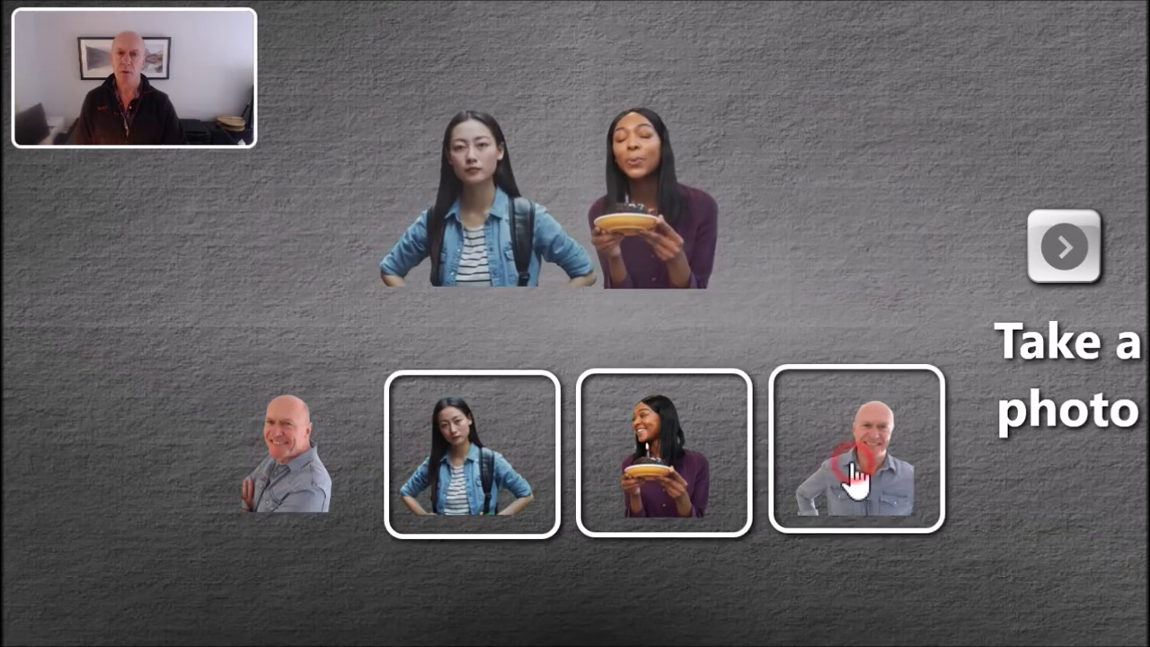
left_click(673, 476)
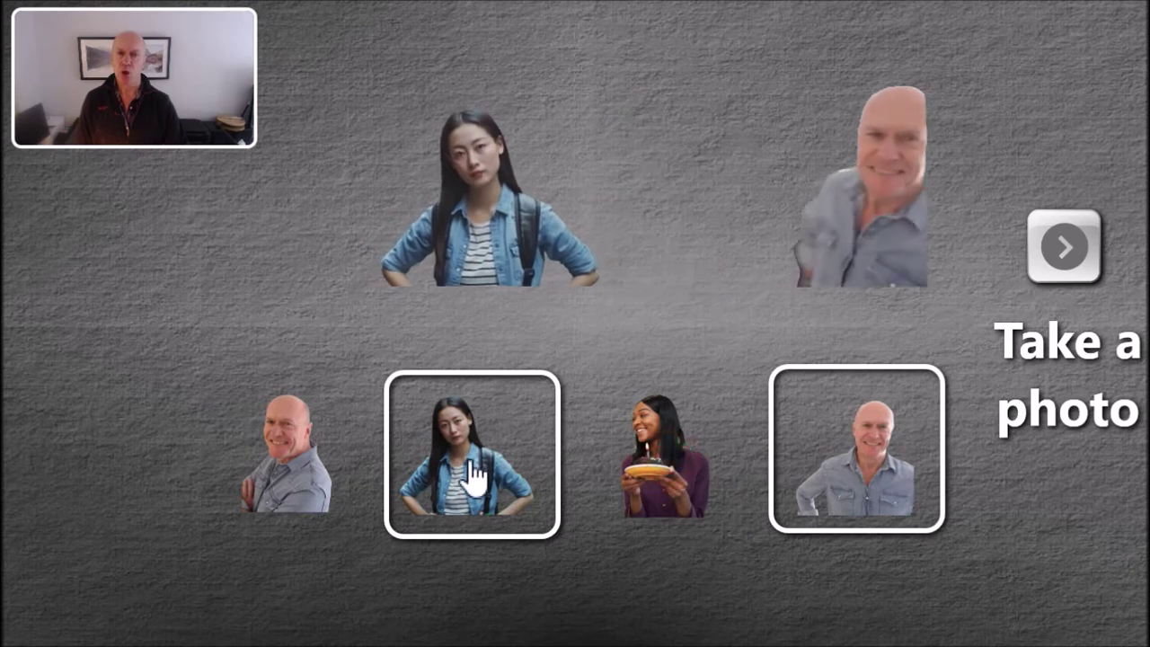
left_click(474, 481)
left_click(290, 474)
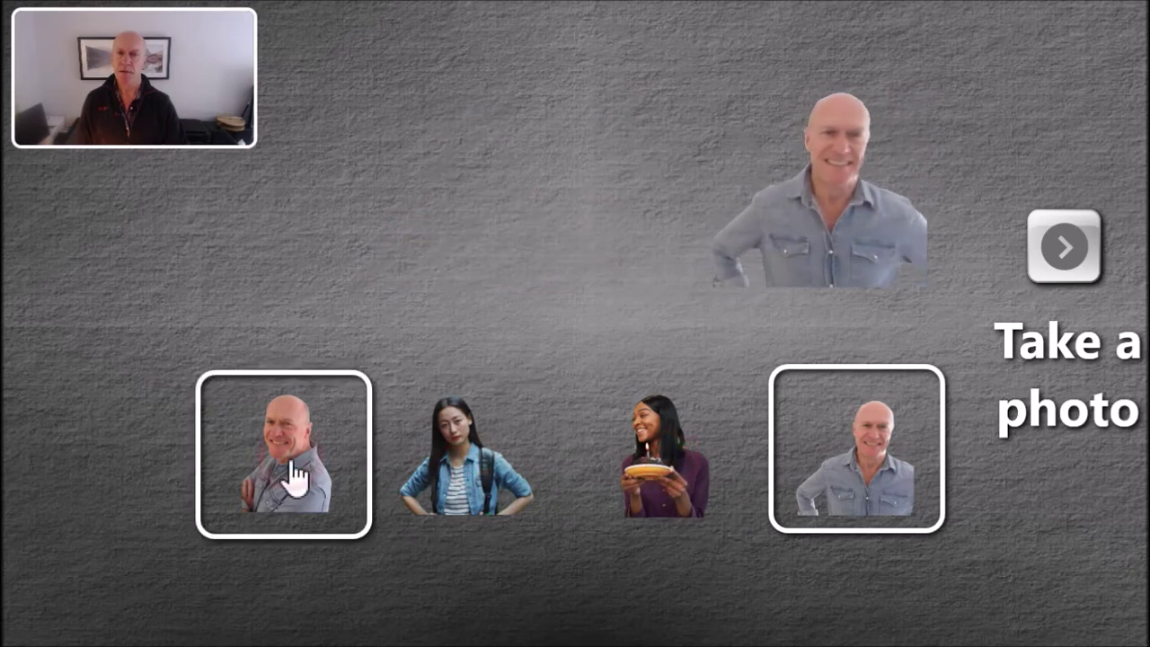
left_click(468, 474)
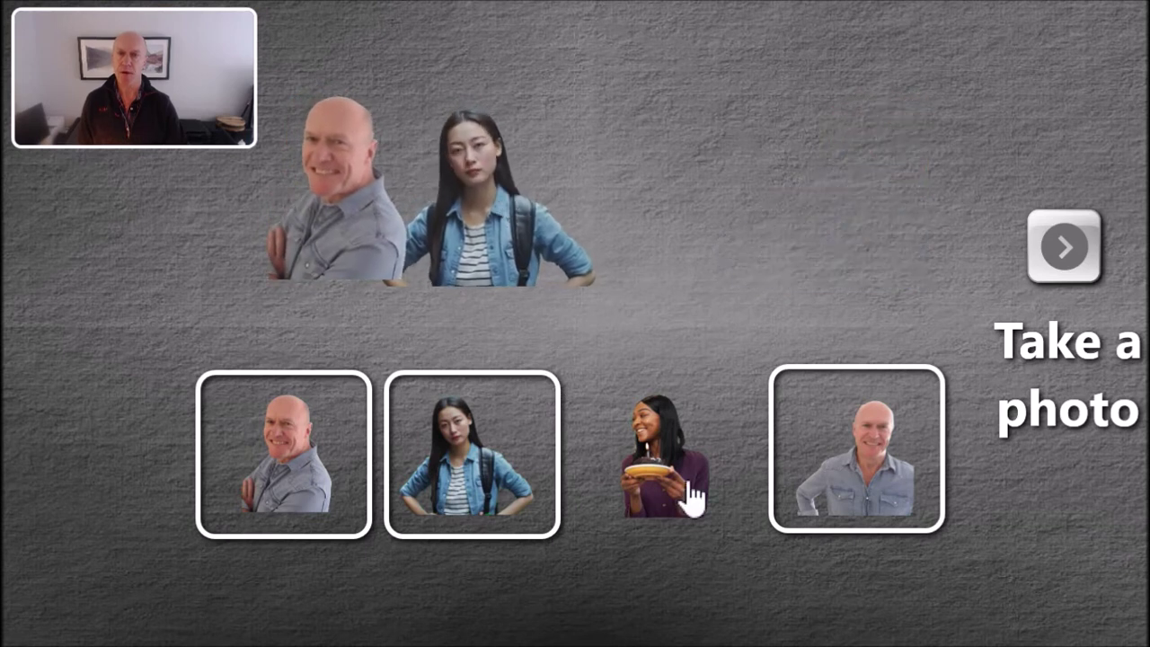
left_click(660, 465)
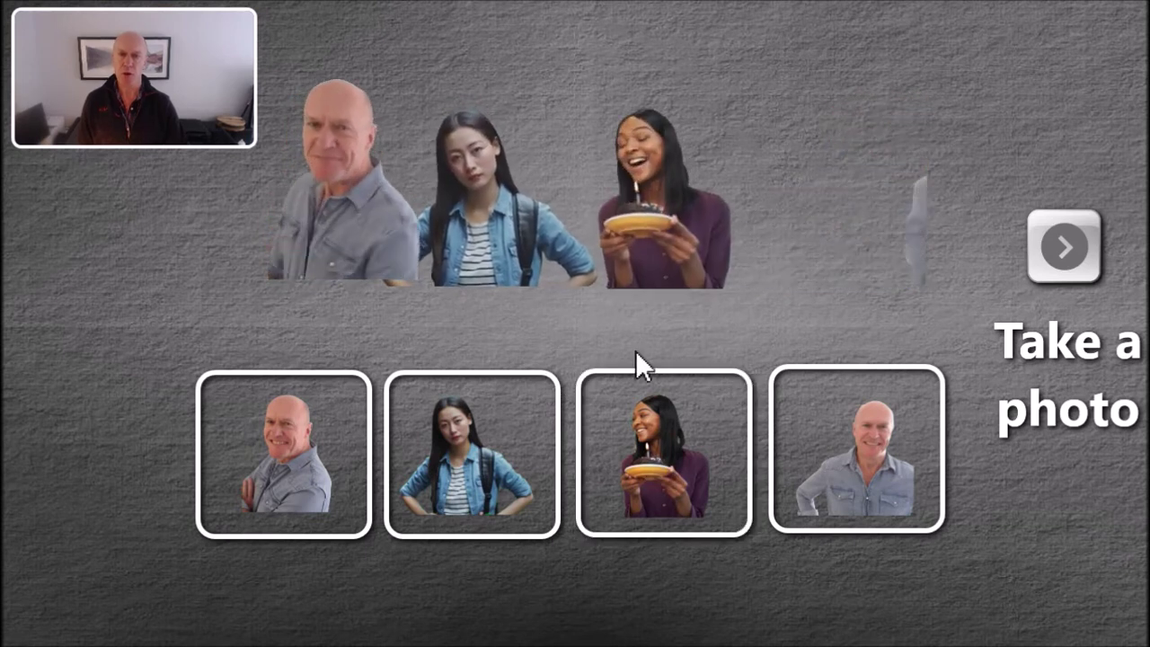